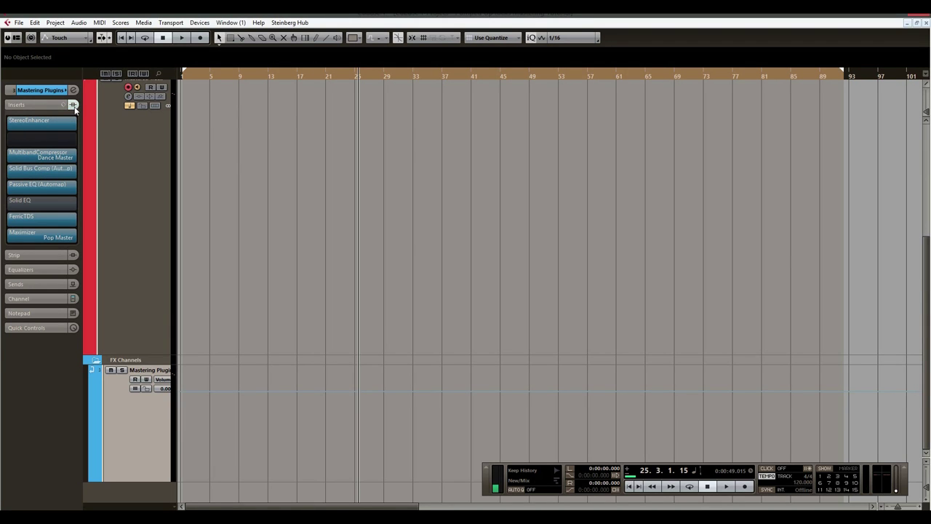
Bypass every insert on the Mastering Plugins FX channel from the Inspector.
{"action": "key", "text": "e"}
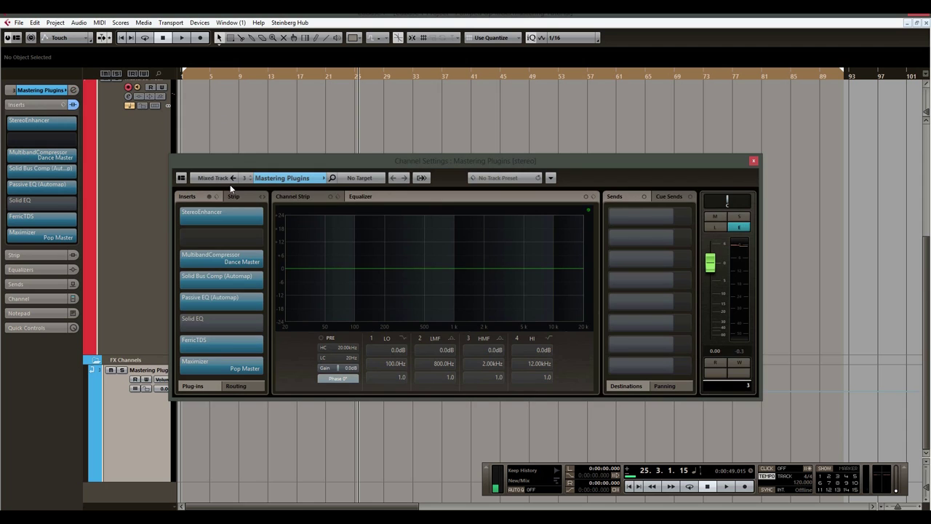
{"action": "key", "text": "e"}
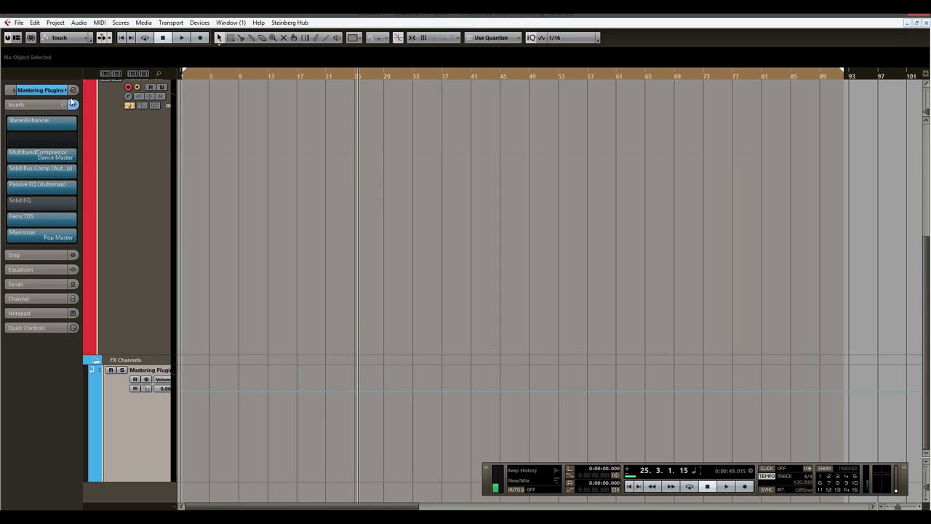
{"action": "left_click", "coordinate": [73, 104]}
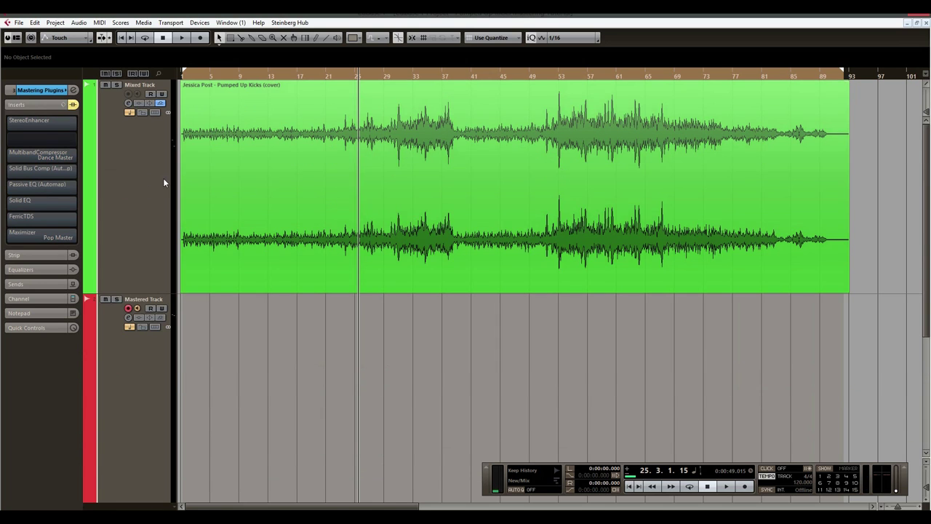
Raise the Mixed Track volume to 0.00 dB and audition the song from bar 25.
{"action": "left_click", "coordinate": [163, 178]}
{"action": "double_click", "coordinate": [71, 129]}
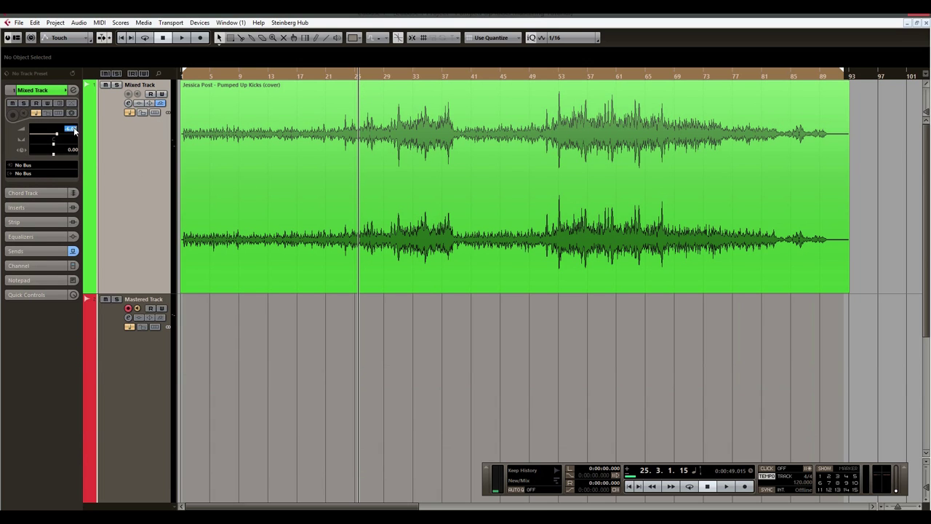
{"action": "type", "text": "0"}
{"action": "key", "text": "Return"}
{"action": "left_click_drag", "start_coordinate": [374, 75], "coordinate": [362, 80]}
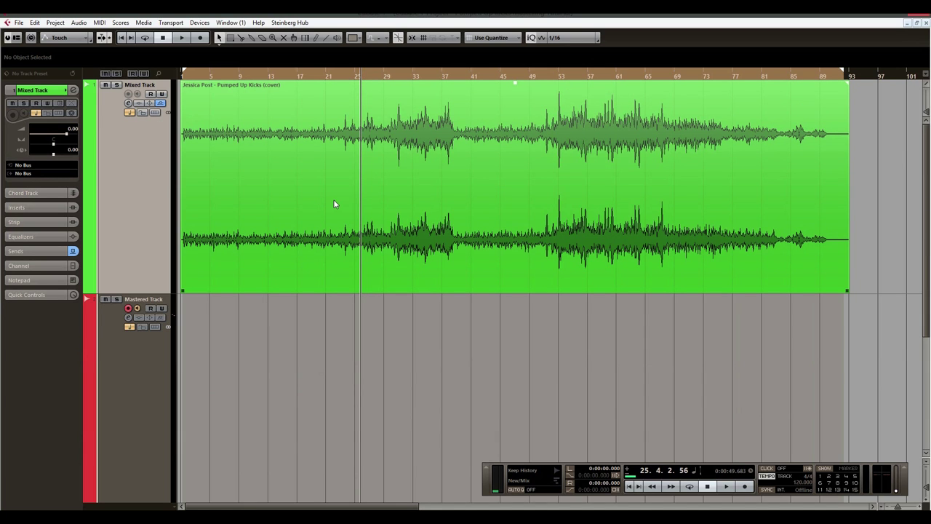
{"action": "key", "text": "space"}
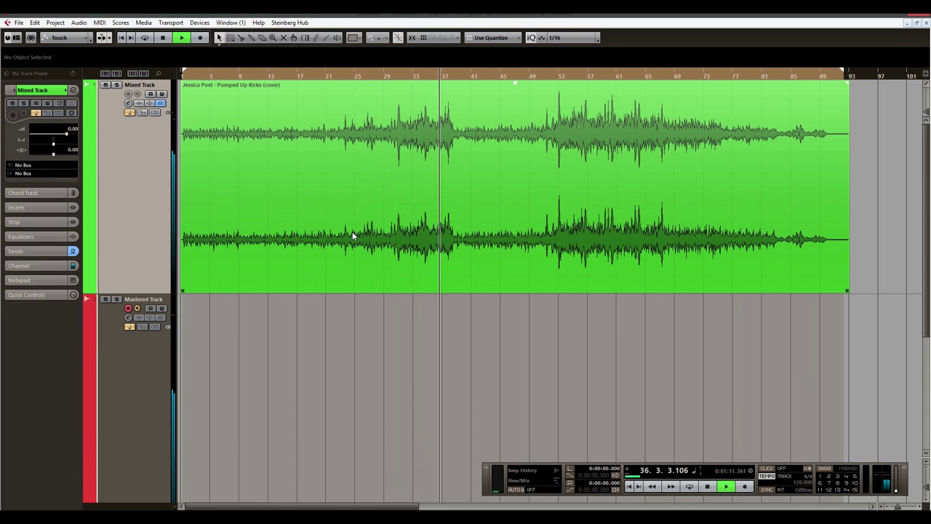
{"action": "key", "text": "space"}
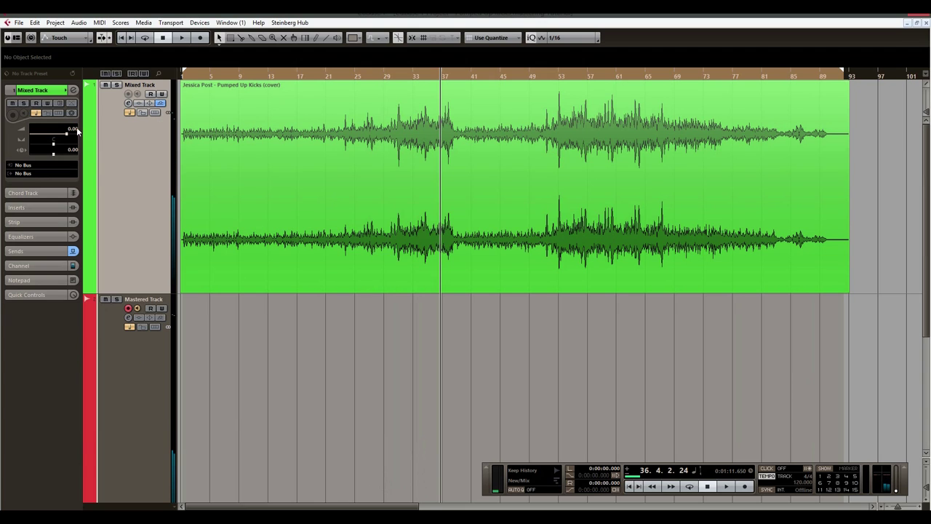
Return the Mixed Track volume to -6.00 dB.
{"action": "left_click", "coordinate": [76, 130]}
{"action": "key", "text": "Return"}
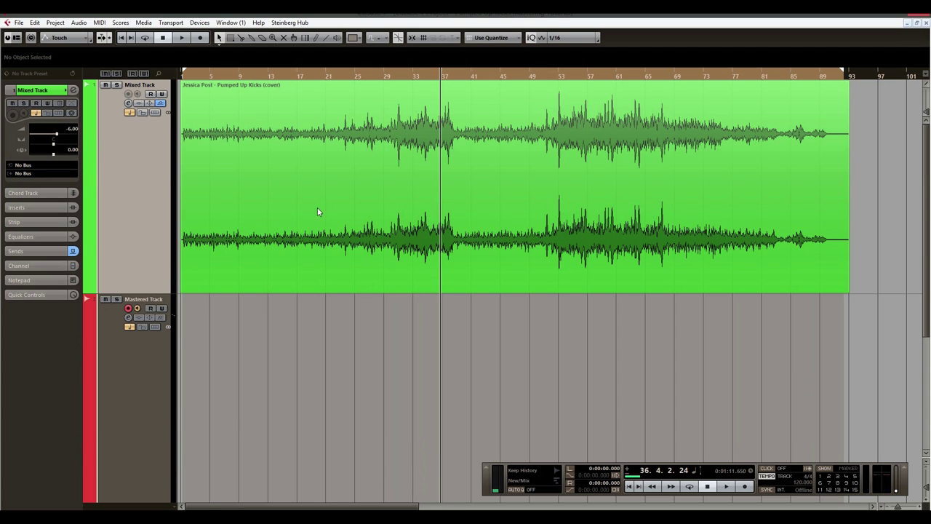
{"action": "scroll", "coordinate": [312, 216], "scroll_direction": "down", "scroll_amount": 3}
Play the song from bar 25 through the mastering chain and stop around bar 35.
{"action": "left_click", "coordinate": [152, 409]}
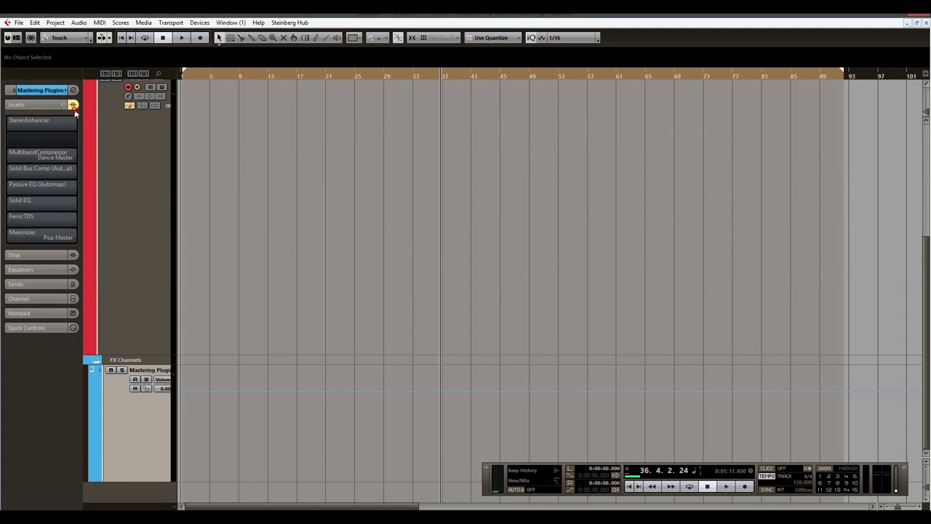
{"action": "scroll", "coordinate": [398, 109], "scroll_direction": "up", "scroll_amount": 3}
{"action": "double_click", "coordinate": [358, 76]}
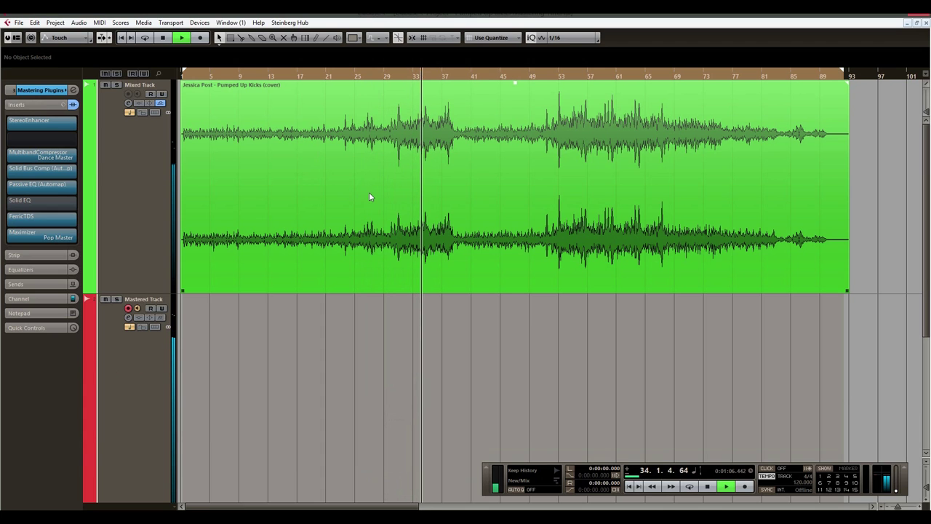
{"action": "key", "text": "space"}
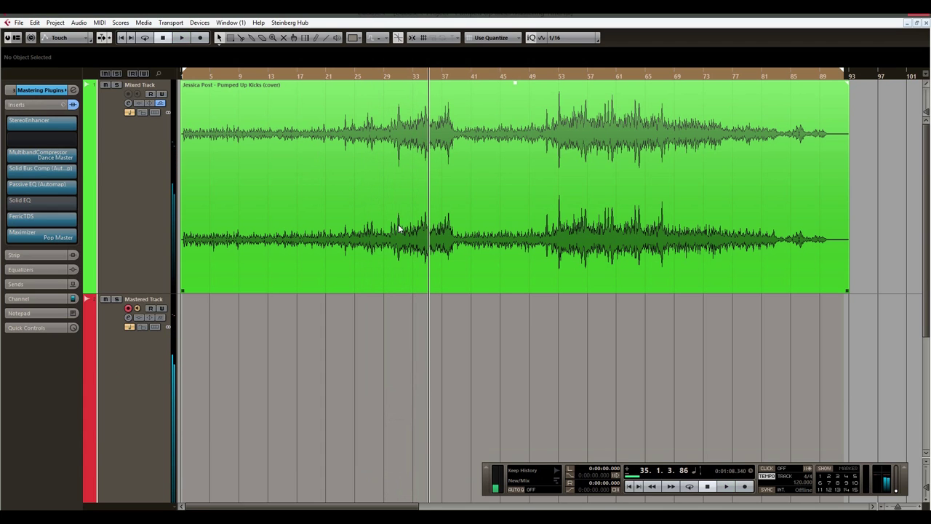
{"action": "scroll", "coordinate": [397, 255], "scroll_direction": "down", "scroll_amount": 3}
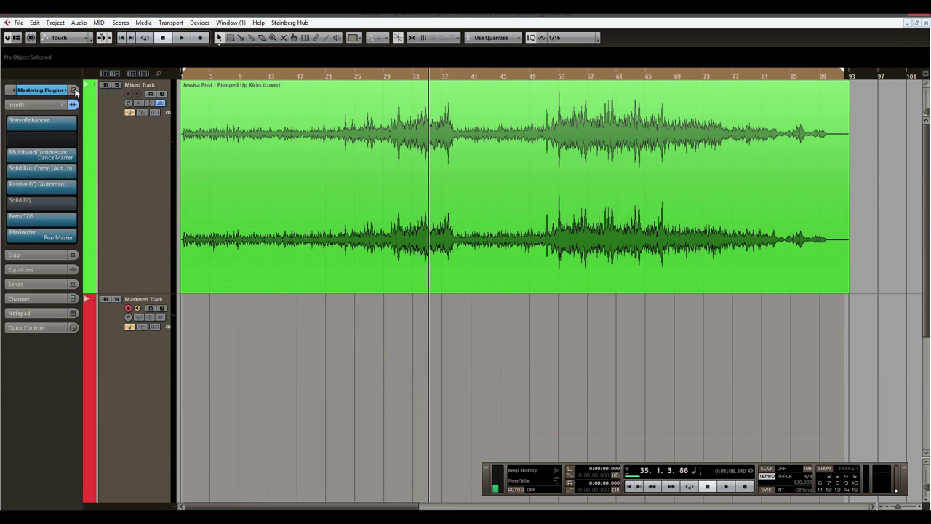
Bypass the Maximizer, FerricTDS, Passive EQ, Solid Bus Comp and MultibandCompressor inserts.
{"action": "left_click", "coordinate": [74, 91]}
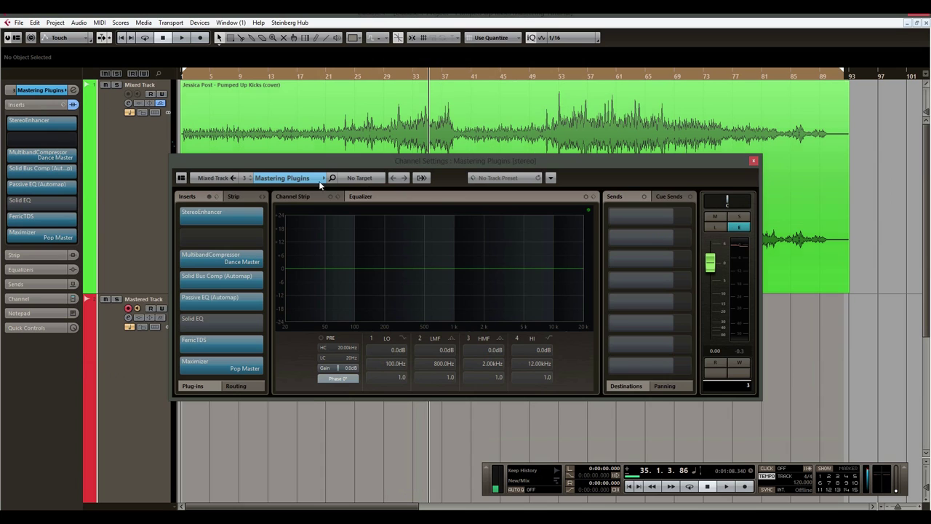
{"action": "left_click_drag", "start_coordinate": [316, 173], "coordinate": [314, 210]}
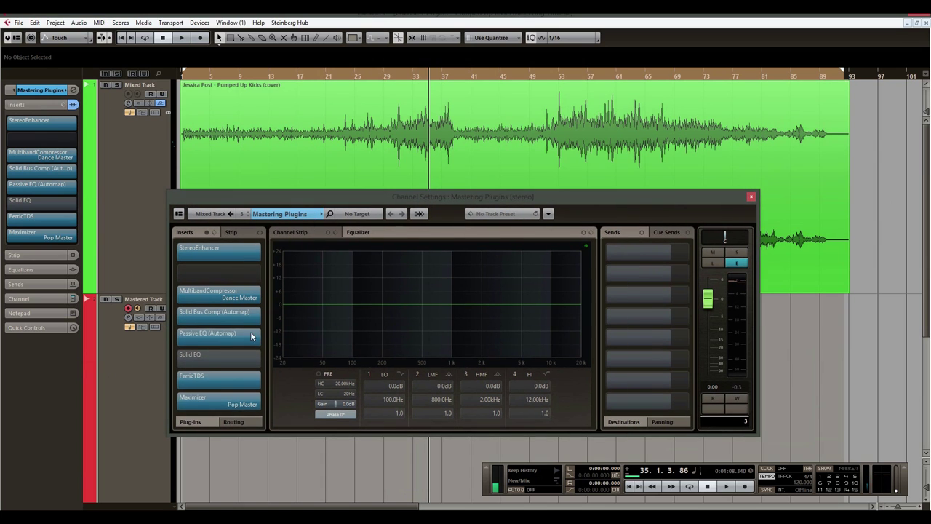
{"action": "left_click", "coordinate": [184, 401]}
{"action": "left_click", "coordinate": [184, 381]}
{"action": "left_click", "coordinate": [185, 336]}
{"action": "left_click", "coordinate": [185, 315]}
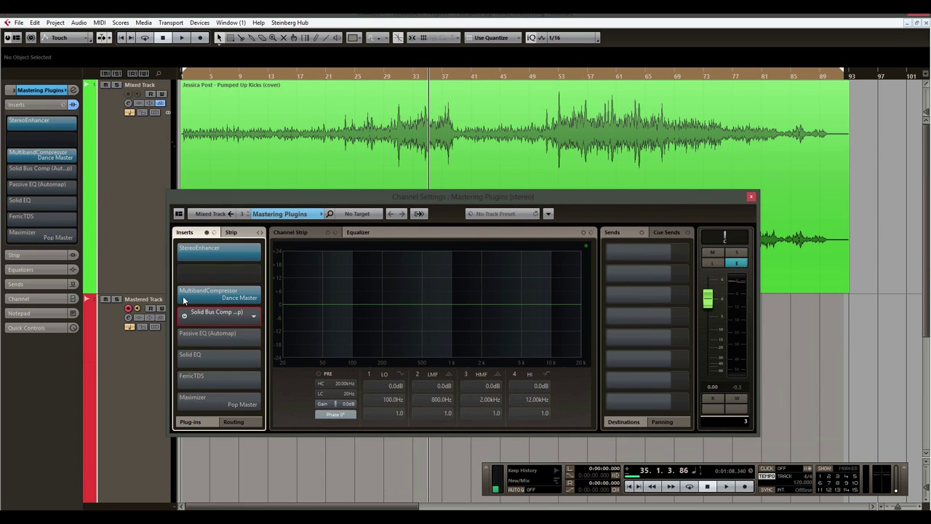
{"action": "left_click", "coordinate": [185, 294]}
Compare StereoEnhancer on and off from bar 31 and set its Width to 118.
{"action": "left_click", "coordinate": [208, 251]}
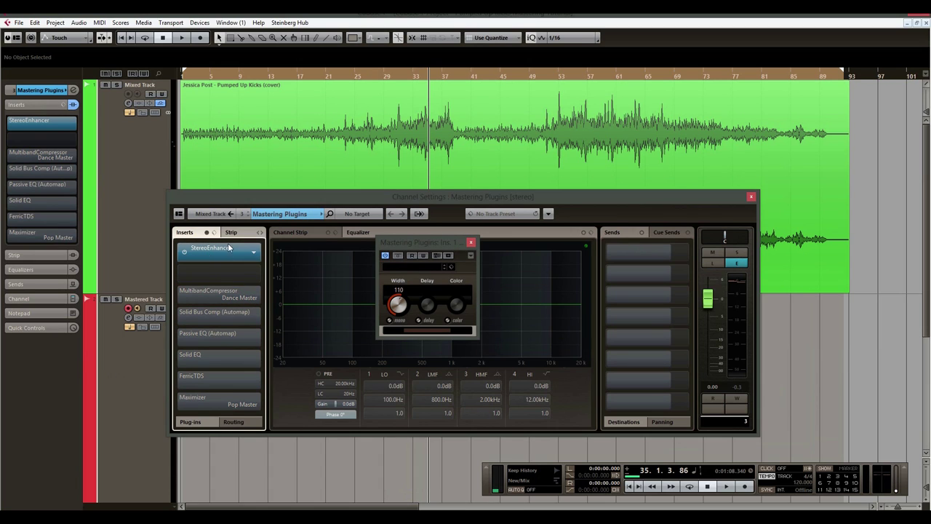
{"action": "left_click_drag", "start_coordinate": [423, 242], "coordinate": [436, 245]}
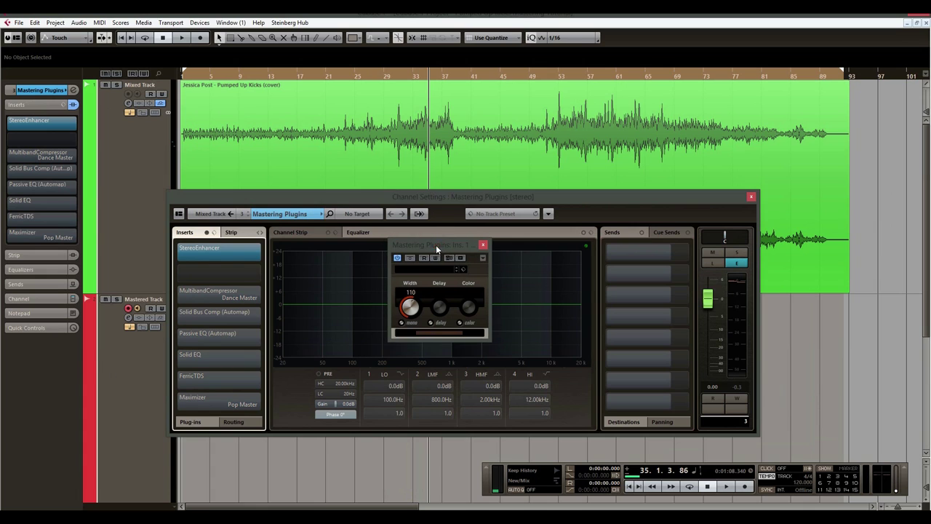
{"action": "left_click", "coordinate": [400, 76]}
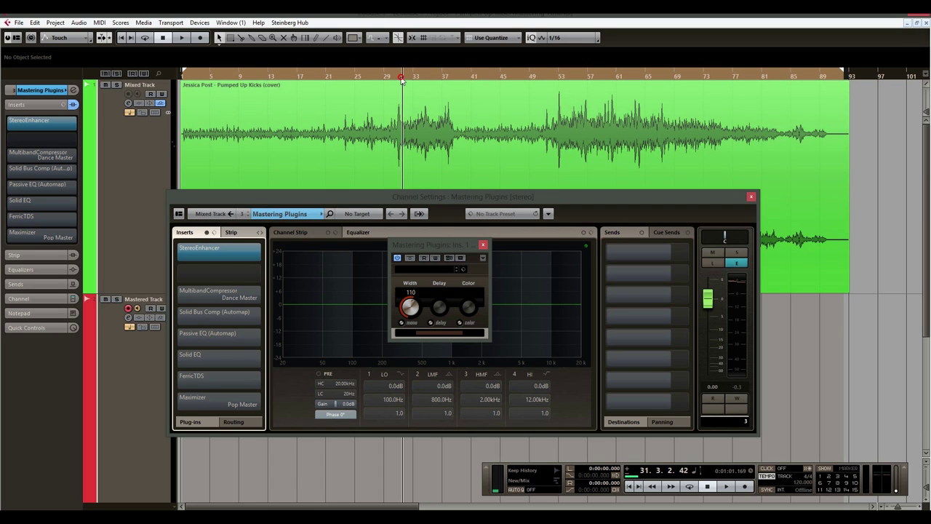
{"action": "key", "text": "space"}
{"action": "left_click", "coordinate": [411, 258]}
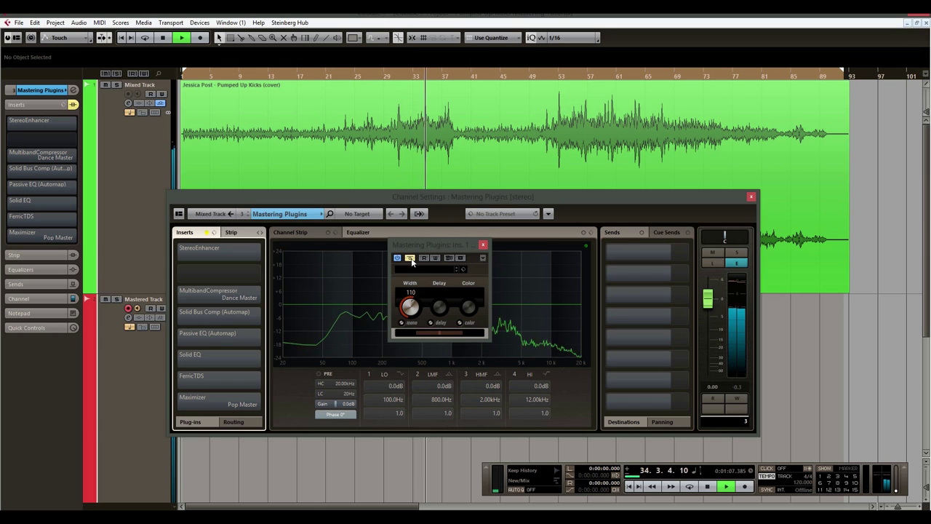
{"action": "left_click", "coordinate": [411, 259]}
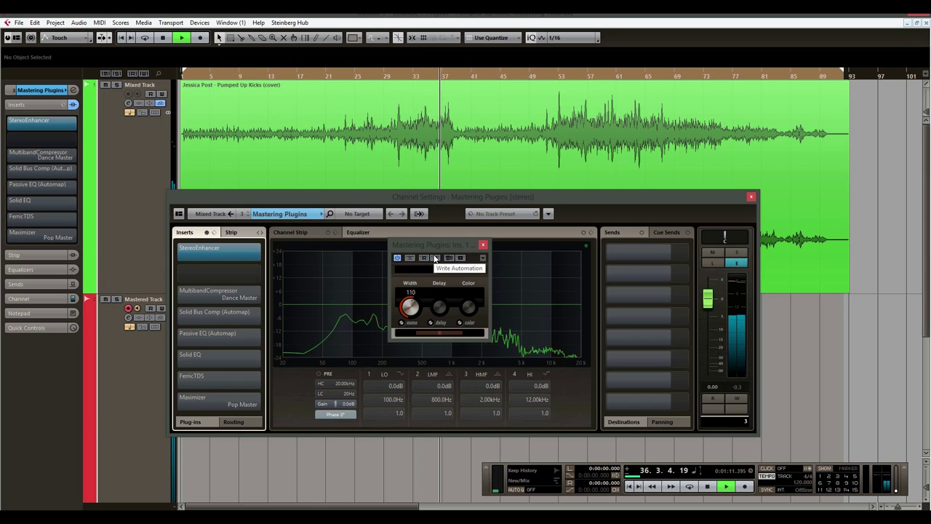
{"action": "key", "text": "space"}
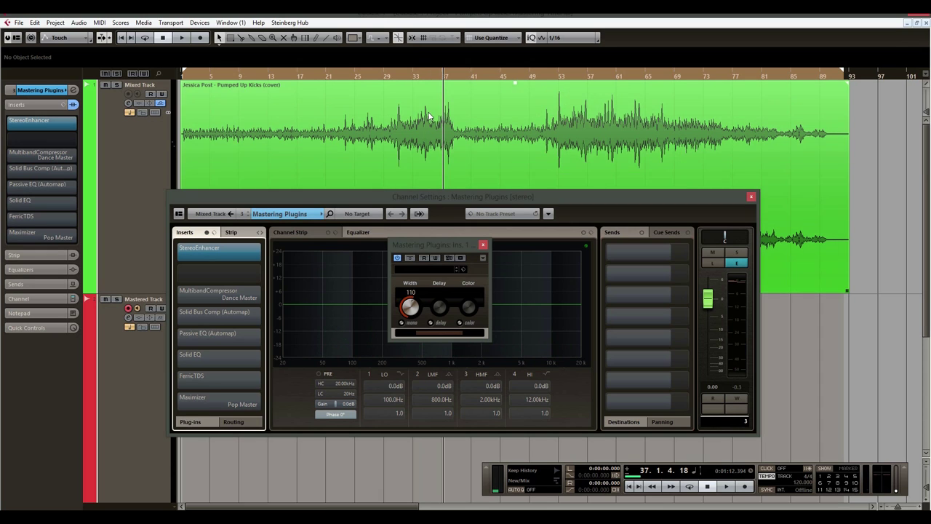
{"action": "left_click", "coordinate": [406, 75]}
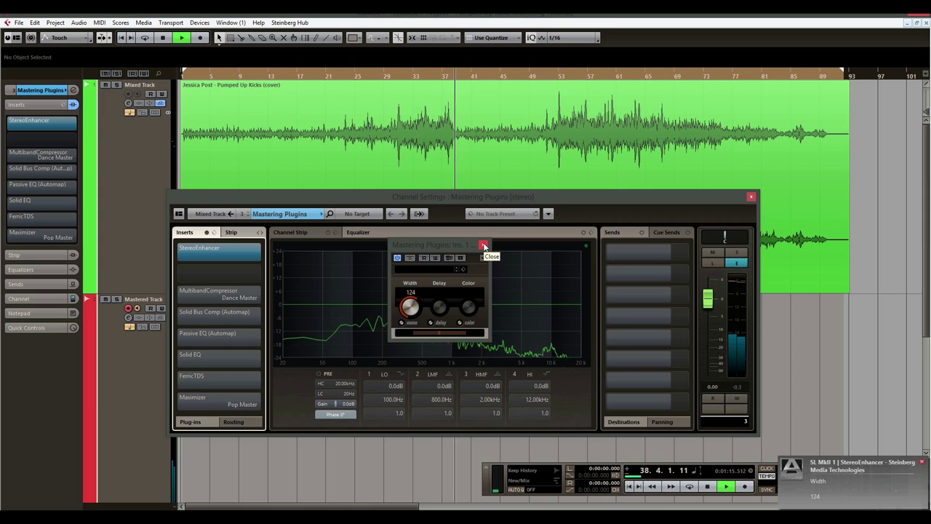
{"action": "left_click", "coordinate": [484, 247]}
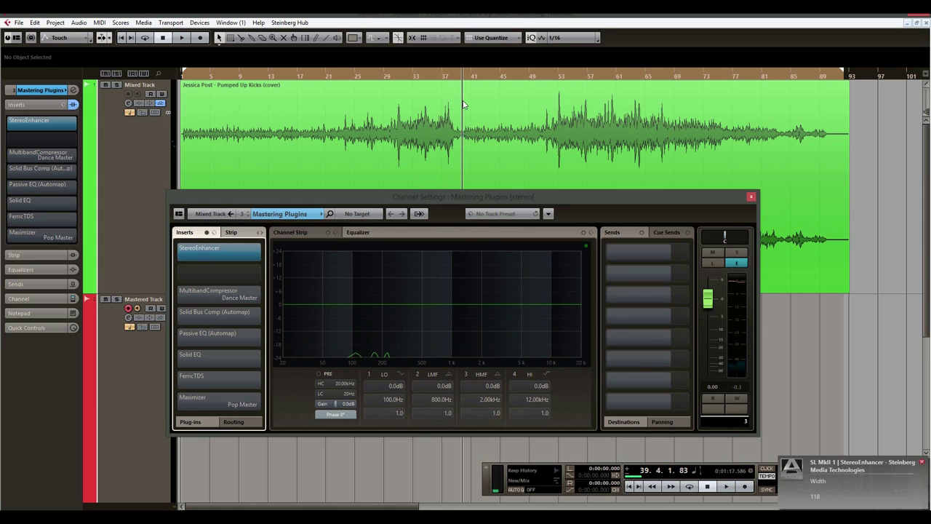
Re-enable the MultibandCompressor and open its Dance Master editor, playhead near bar 30.
{"action": "left_click", "coordinate": [398, 74]}
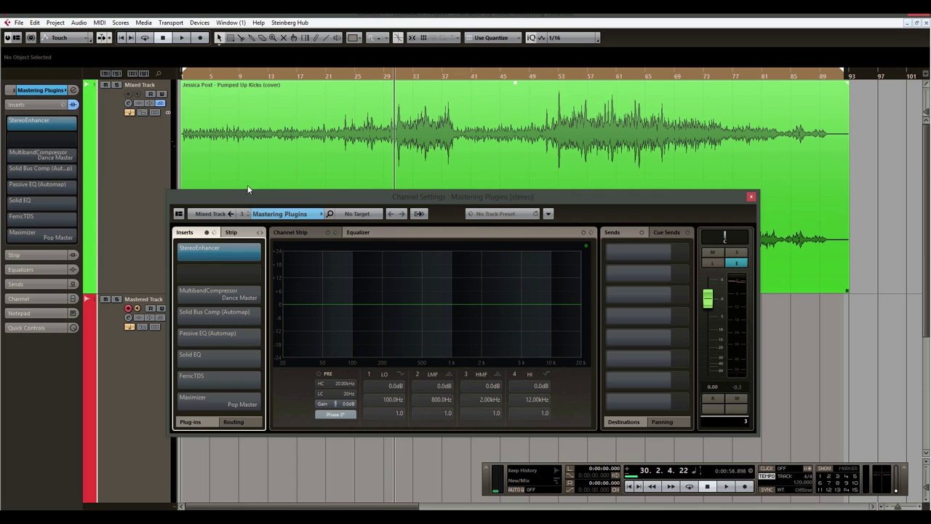
{"action": "left_click", "coordinate": [187, 297]}
{"action": "left_click", "coordinate": [206, 297]}
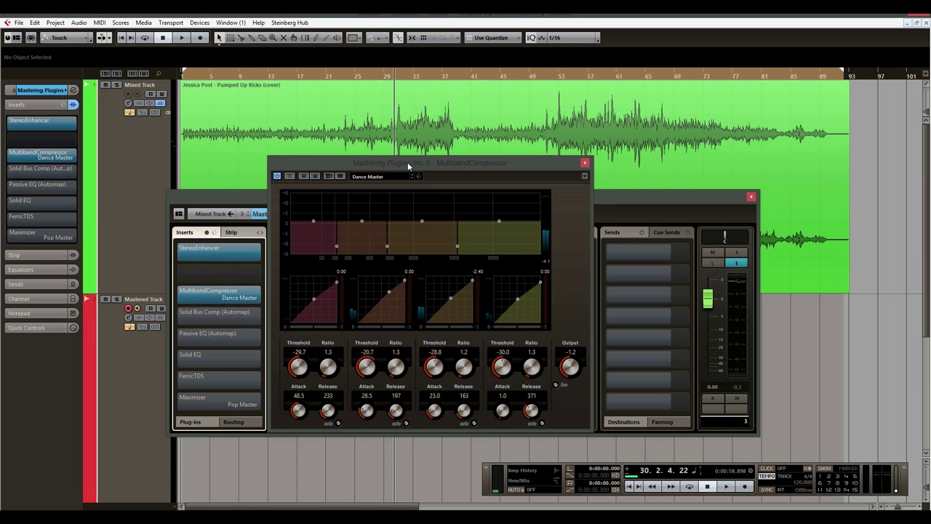
{"action": "left_click_drag", "start_coordinate": [407, 162], "coordinate": [412, 171]}
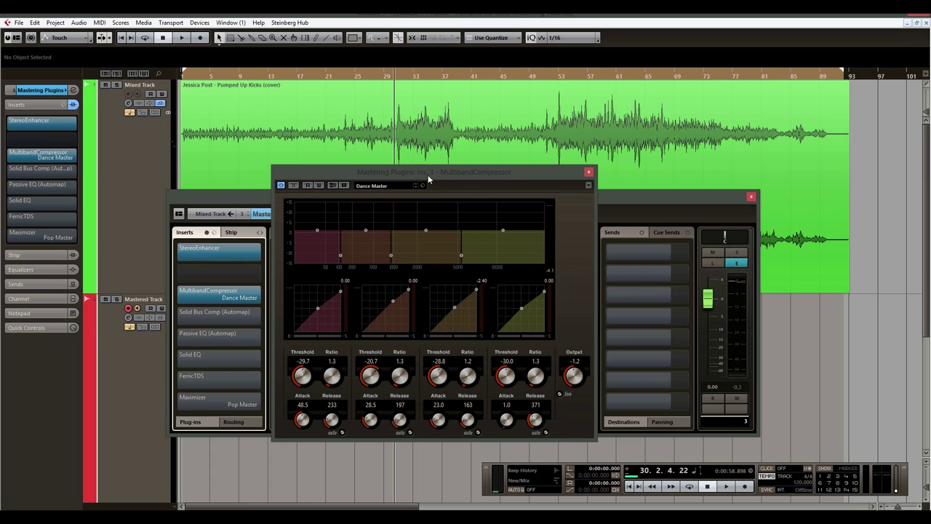
{"action": "left_click_drag", "start_coordinate": [459, 176], "coordinate": [448, 179]}
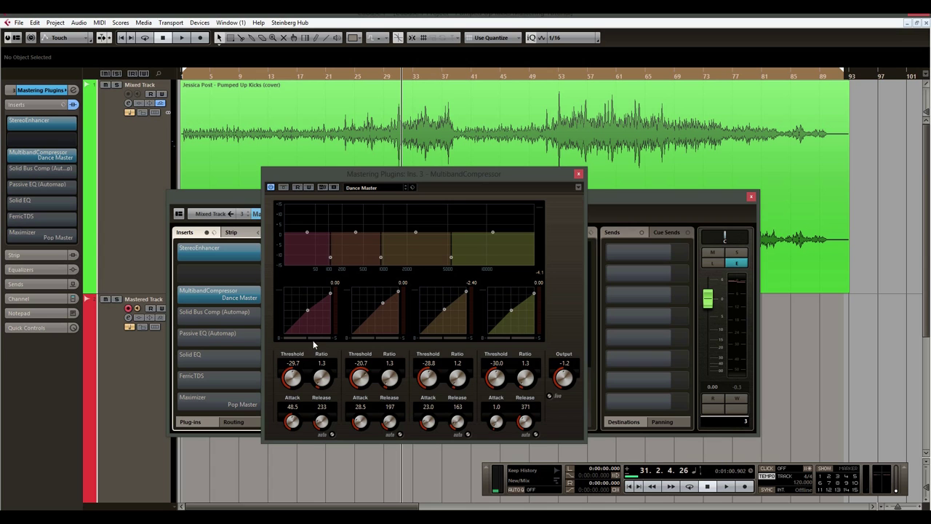
{"action": "left_click_drag", "start_coordinate": [397, 76], "coordinate": [400, 213]}
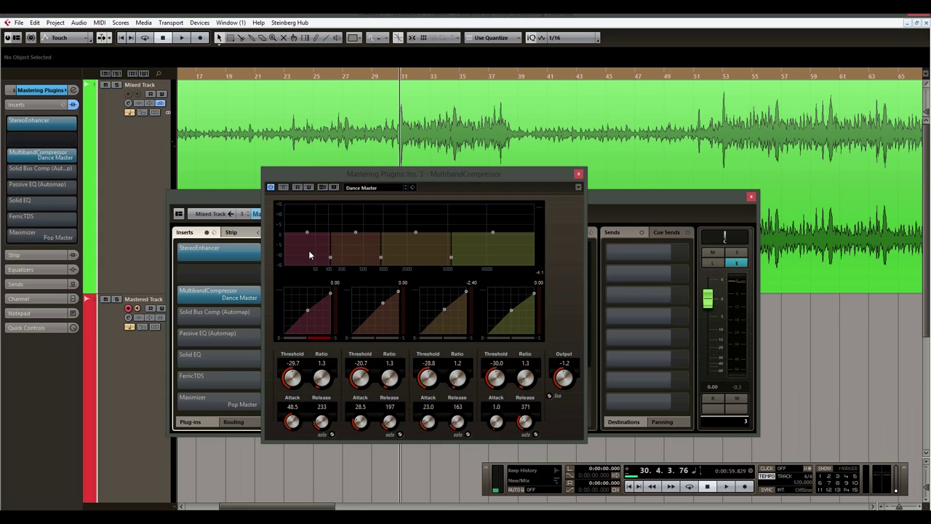
Raise the MultibandCompressor's band 1–2 crossover during playback, then reposition near bar 30.
{"action": "key", "text": "space"}
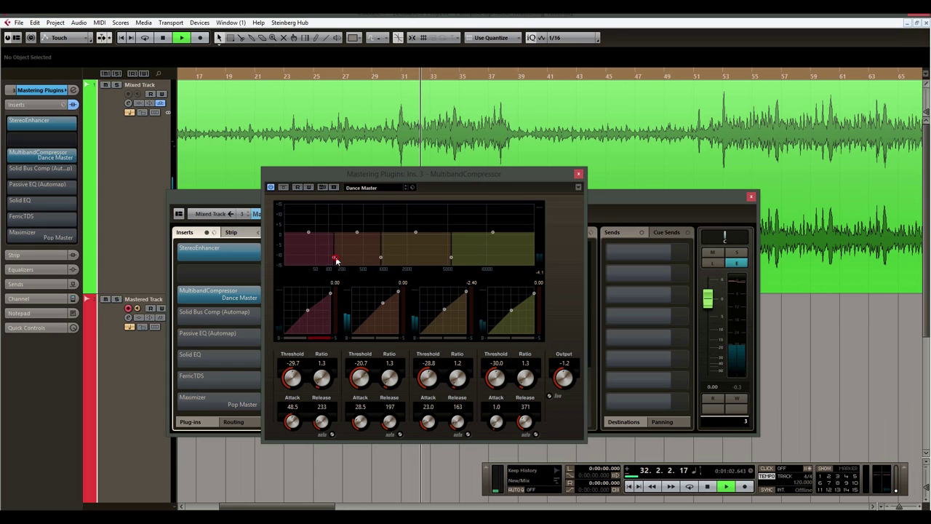
{"action": "mouse_move", "coordinate": [331, 259]}
{"action": "left_mouse_down"}
{"action": "mouse_move", "coordinate": [371, 260]}
{"action": "mouse_move", "coordinate": [330, 261]}
{"action": "left_mouse_up"}
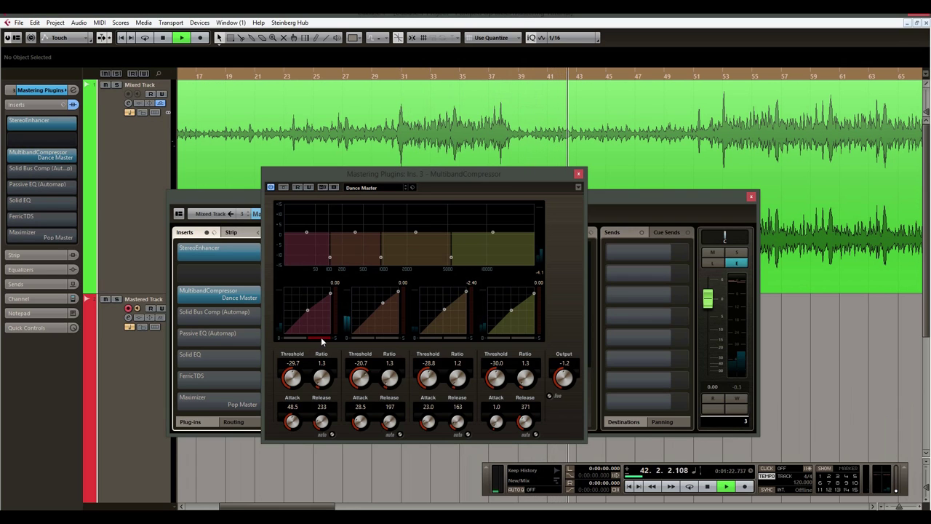
{"action": "key", "text": "space"}
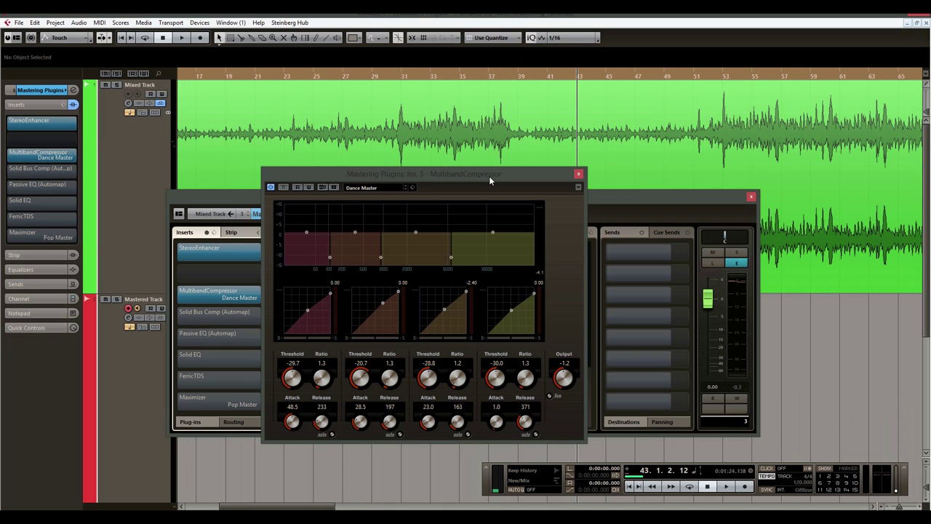
{"action": "left_click", "coordinate": [419, 67]}
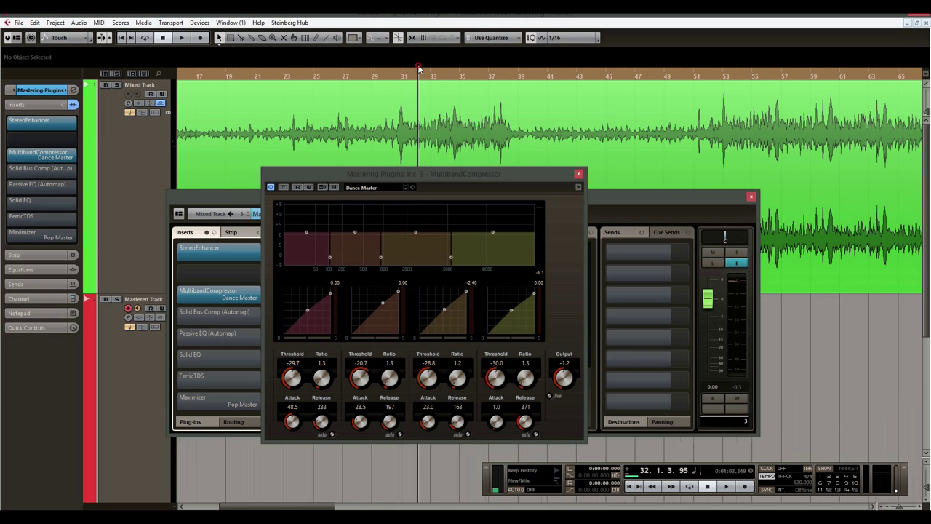
{"action": "left_click_drag", "start_coordinate": [419, 67], "coordinate": [301, 104]}
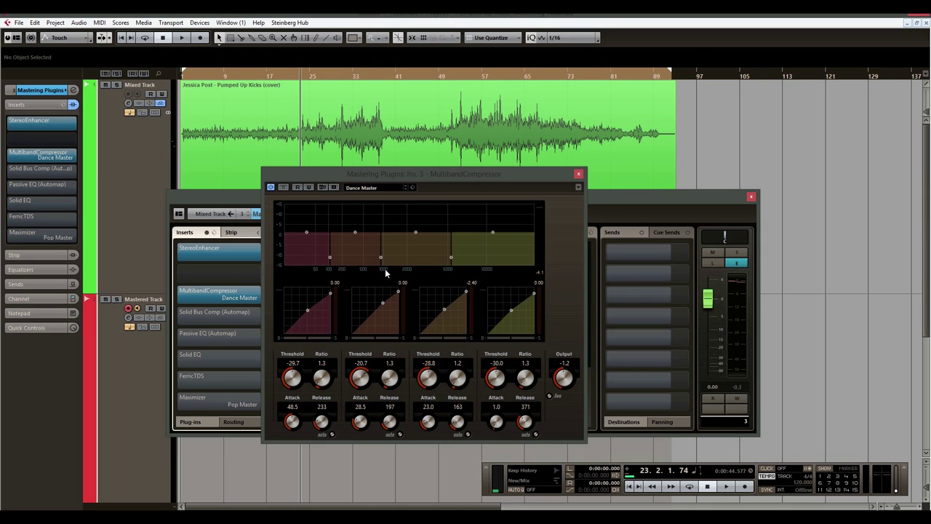
{"action": "left_click", "coordinate": [328, 77]}
{"action": "left_click_drag", "start_coordinate": [328, 77], "coordinate": [430, 252]}
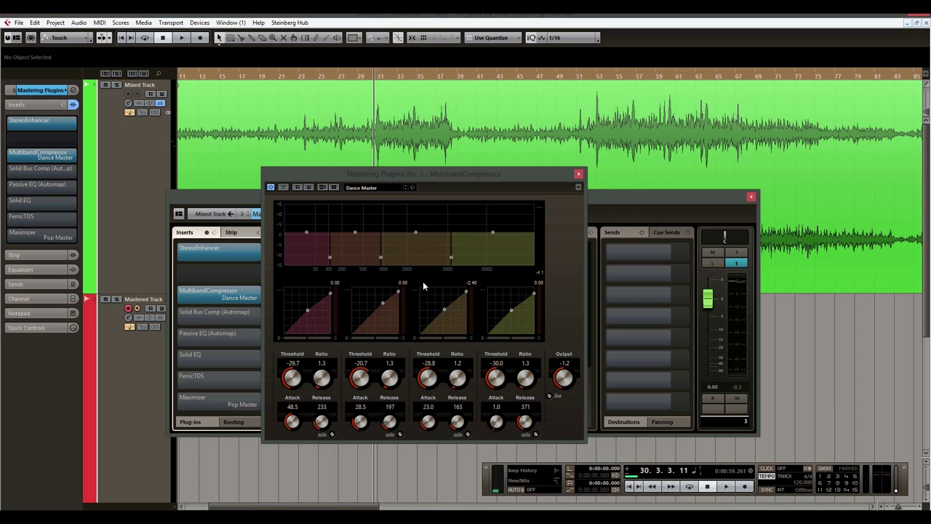
Confirm Dance Master in the preset list, close the compressor editor and play the song.
{"action": "left_click", "coordinate": [388, 187]}
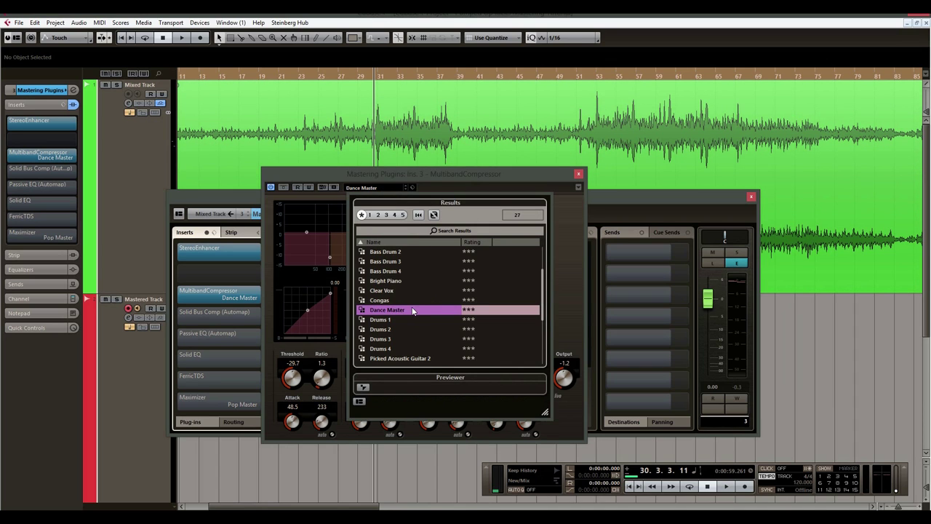
{"action": "left_click", "coordinate": [432, 176]}
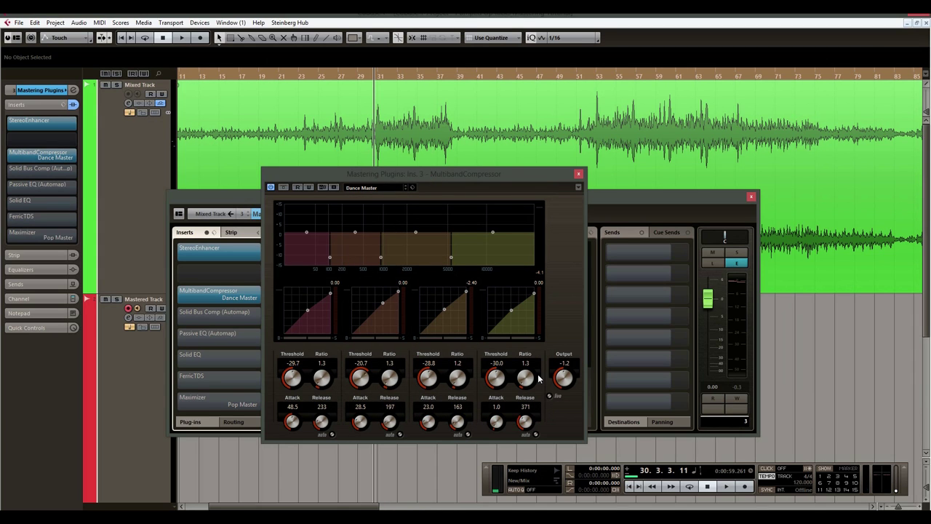
{"action": "left_click", "coordinate": [579, 174]}
{"action": "key", "text": "space"}
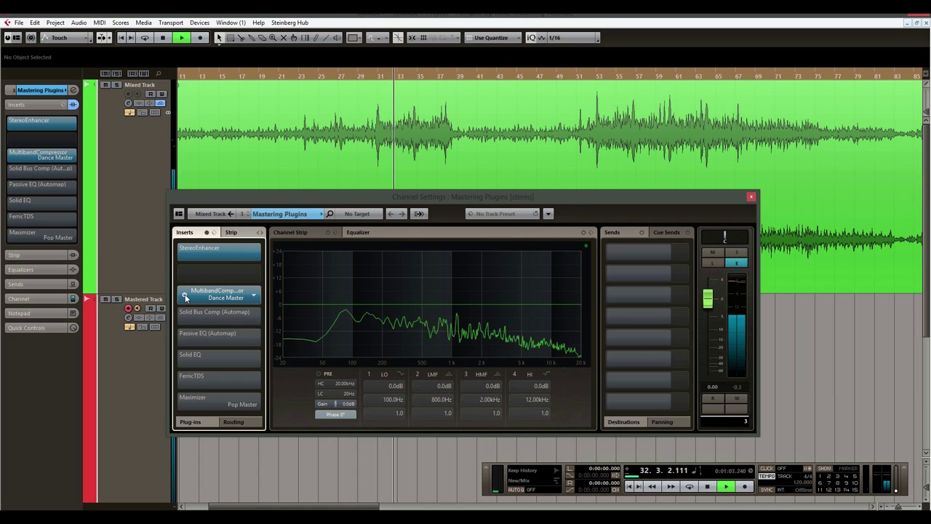
Compare the song with MultibandCompressor bypassed and active, leaving it on.
{"action": "left_click", "coordinate": [185, 296]}
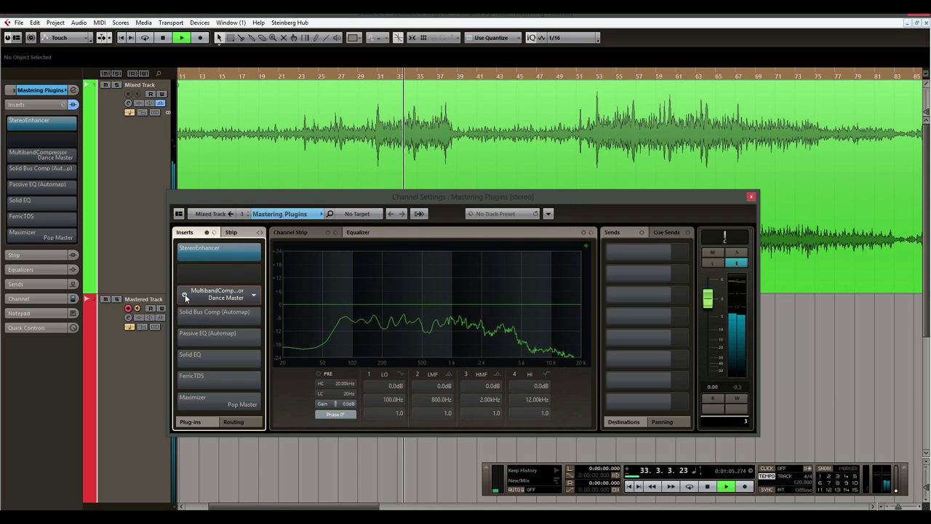
{"action": "left_click", "coordinate": [186, 296]}
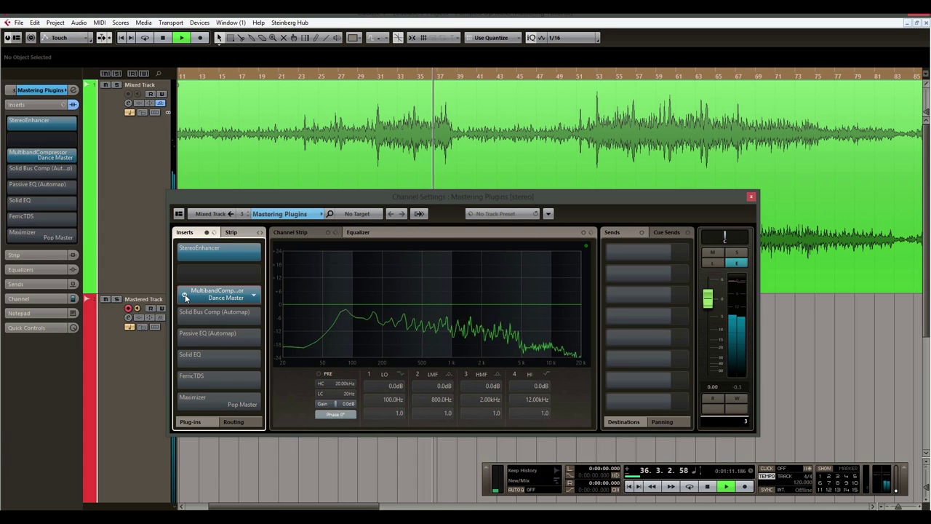
{"action": "key", "text": "space"}
{"action": "left_click", "coordinate": [373, 170]}
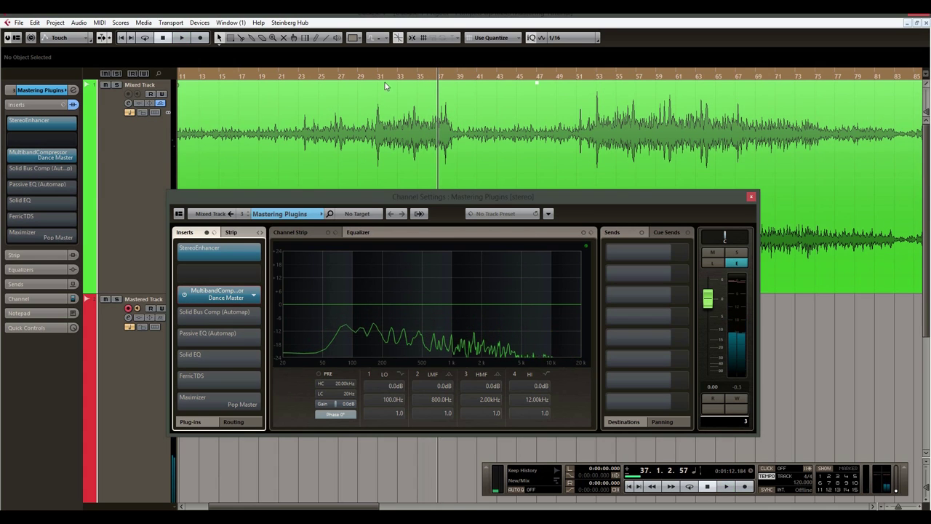
{"action": "left_click", "coordinate": [227, 289]}
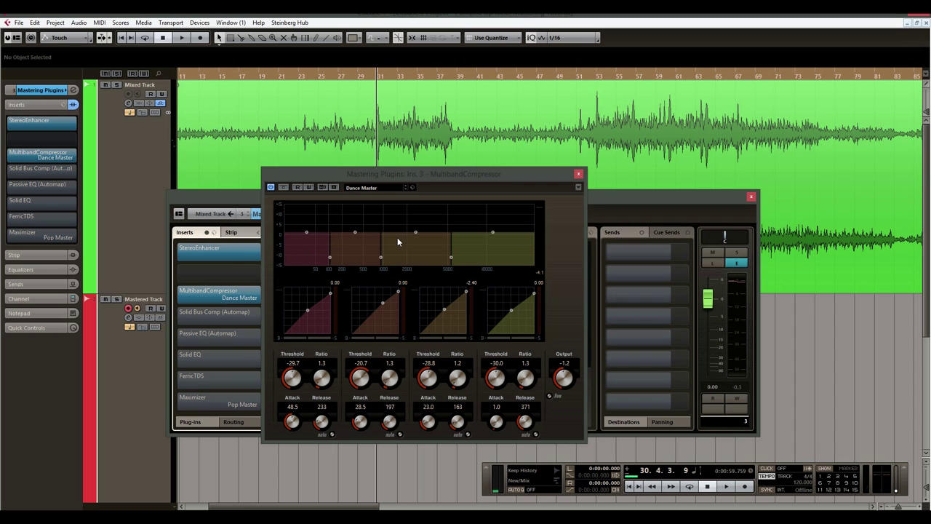
{"action": "left_click", "coordinate": [578, 174]}
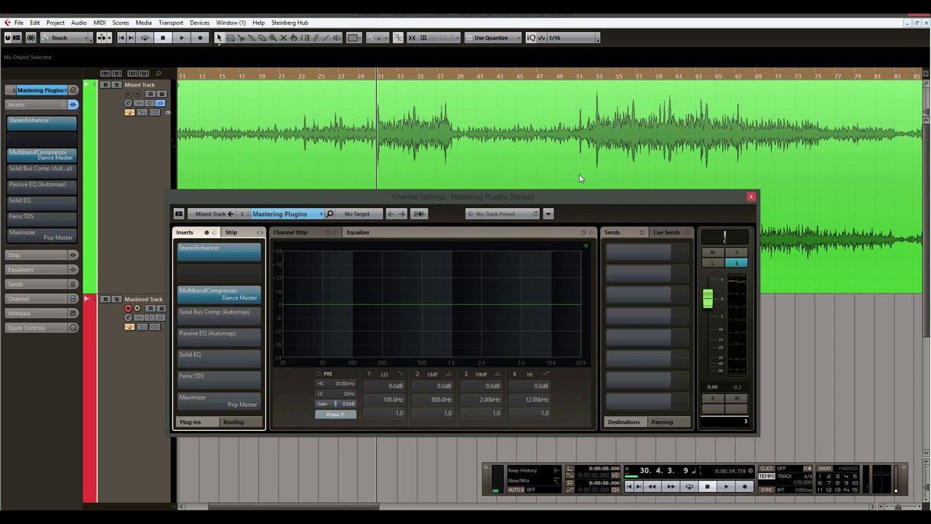
Set the playhead to bar 31, zoom out to the whole song and open Solid Bus Comp.
{"action": "left_click", "coordinate": [379, 78]}
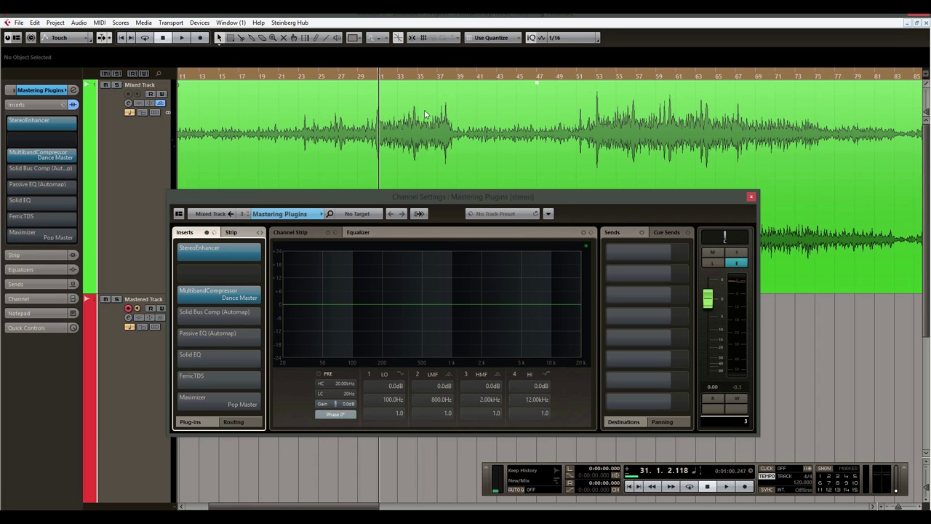
{"action": "left_click", "coordinate": [213, 294]}
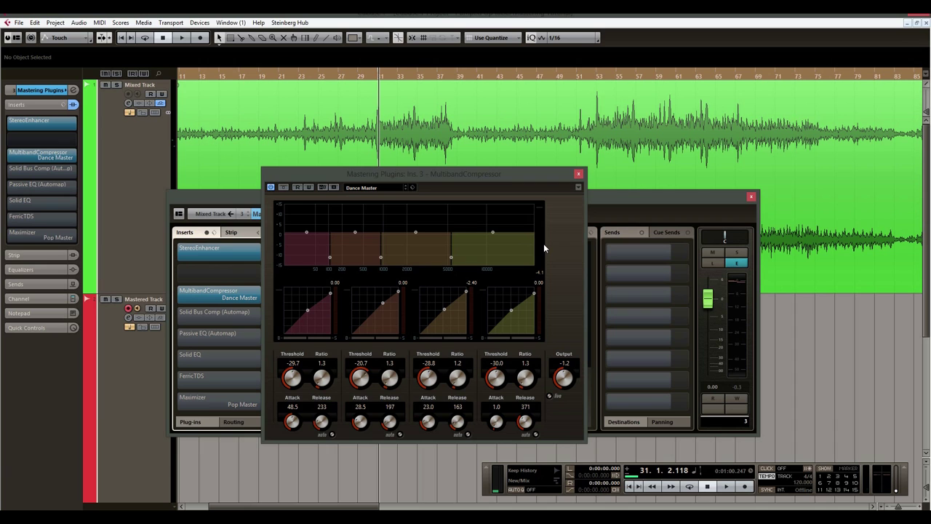
{"action": "left_click", "coordinate": [579, 174]}
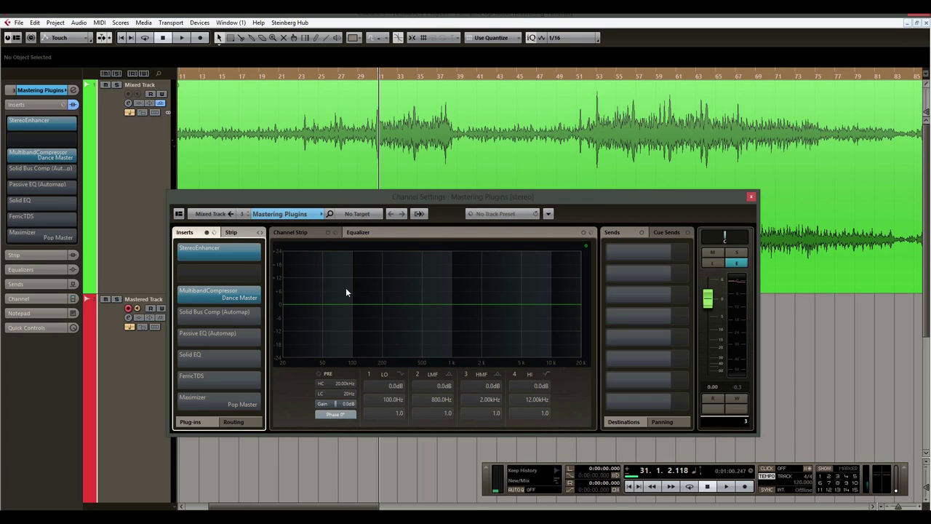
{"action": "mouse_move", "coordinate": [221, 300]}
{"action": "key", "text": "shift+f"}
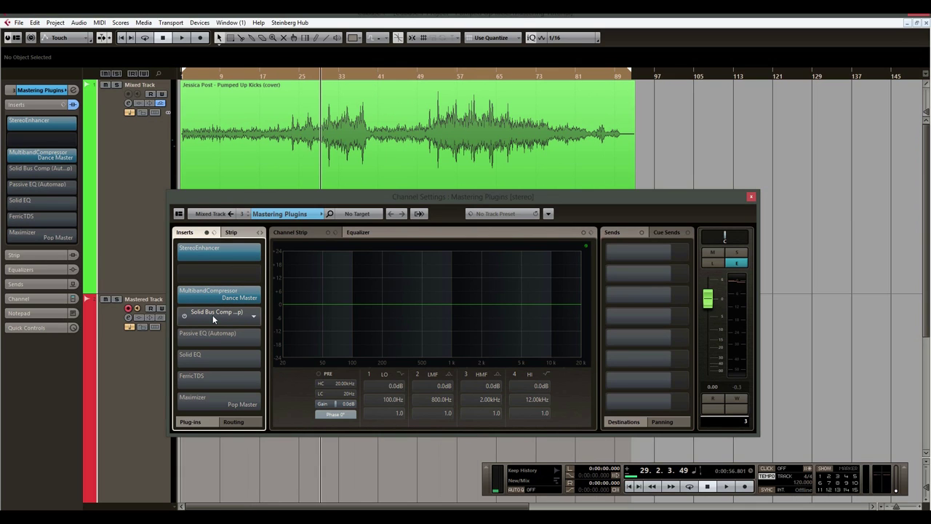
{"action": "left_click", "coordinate": [213, 315]}
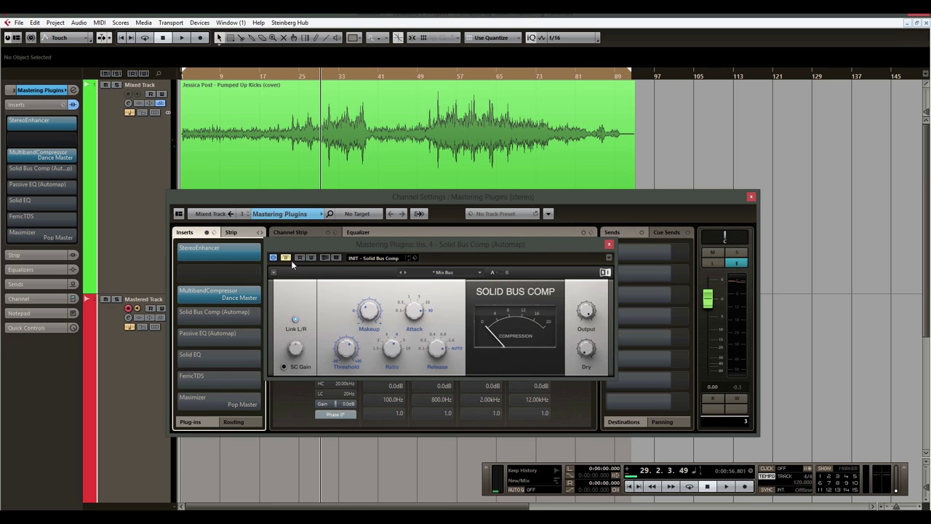
{"action": "key", "text": "h"}
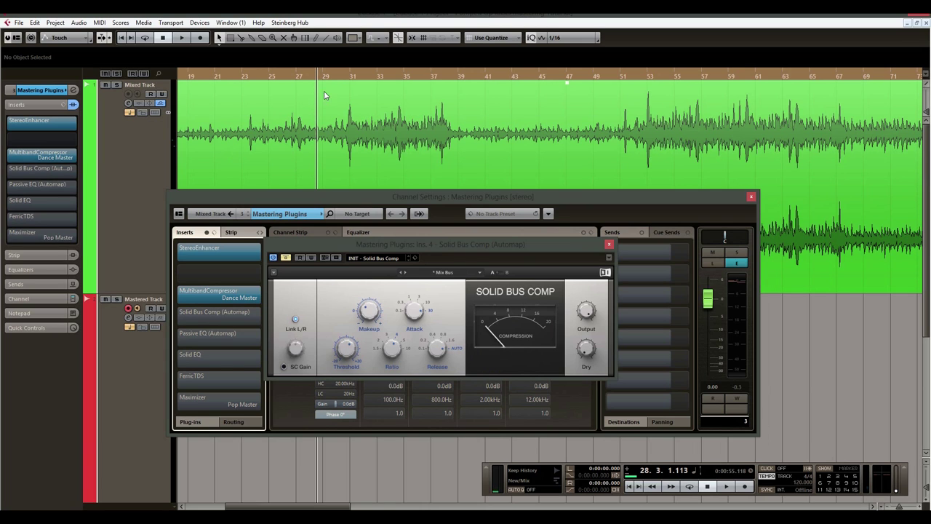
{"action": "mouse_move", "coordinate": [336, 78]}
{"action": "left_mouse_down"}
{"action": "mouse_move", "coordinate": [337, 65]}
{"action": "mouse_move", "coordinate": [331, 79]}
{"action": "left_mouse_up"}
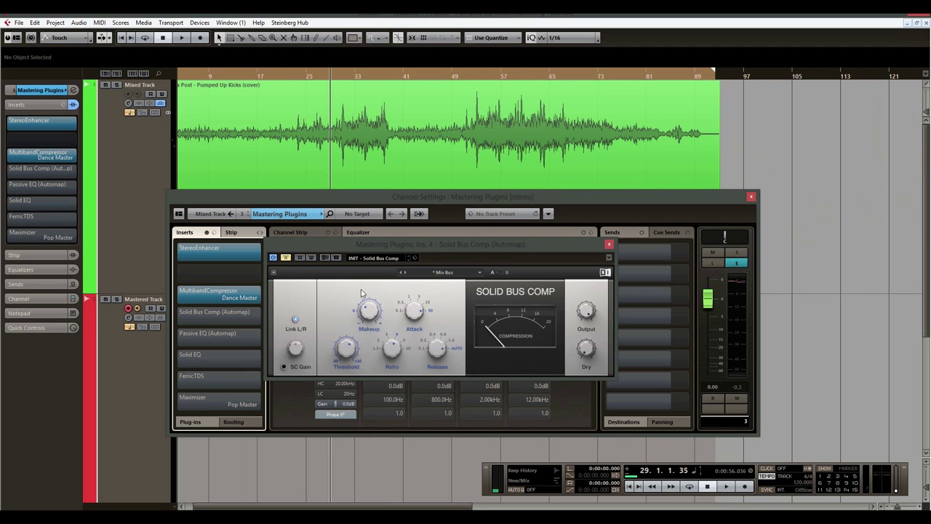
{"action": "mouse_move", "coordinate": [368, 313]}
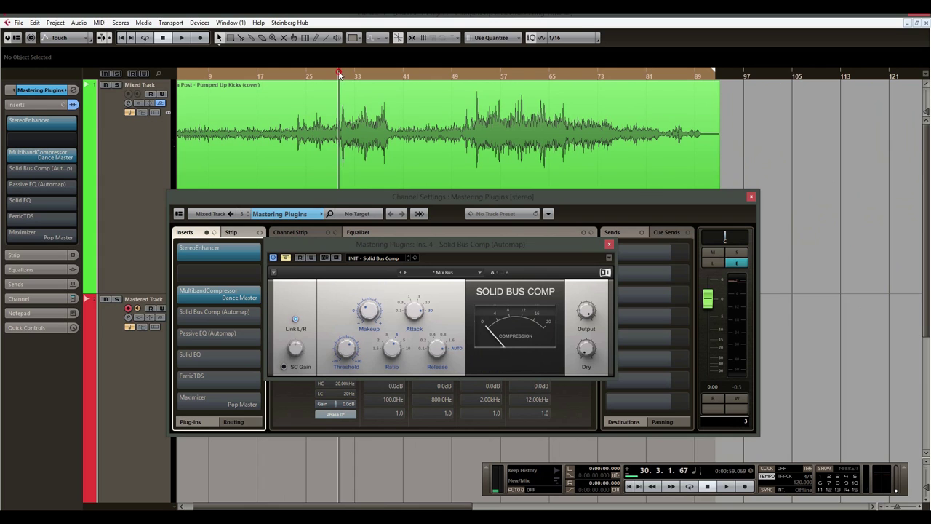
Play from an earlier bar, switching Solid Bus Comp on, off and back on.
{"action": "left_click", "coordinate": [296, 75]}
{"action": "key", "text": "space"}
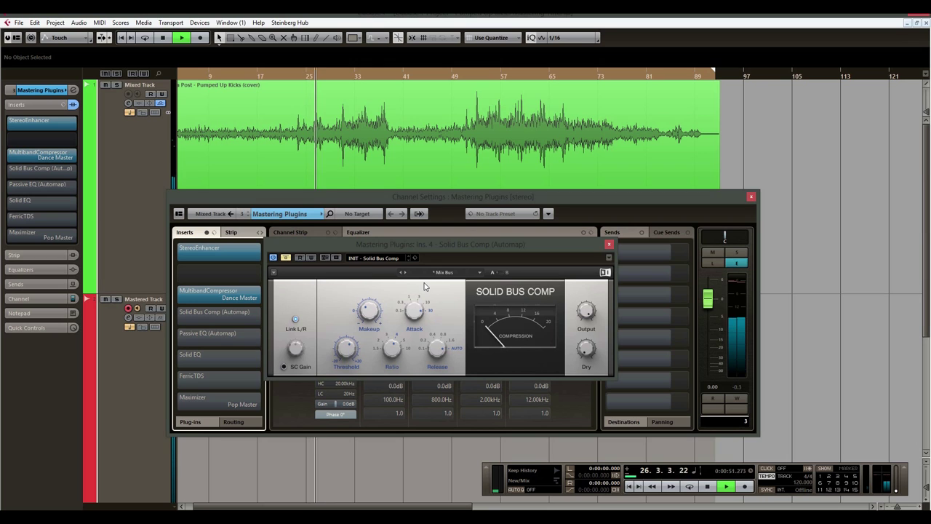
{"action": "left_click", "coordinate": [286, 258]}
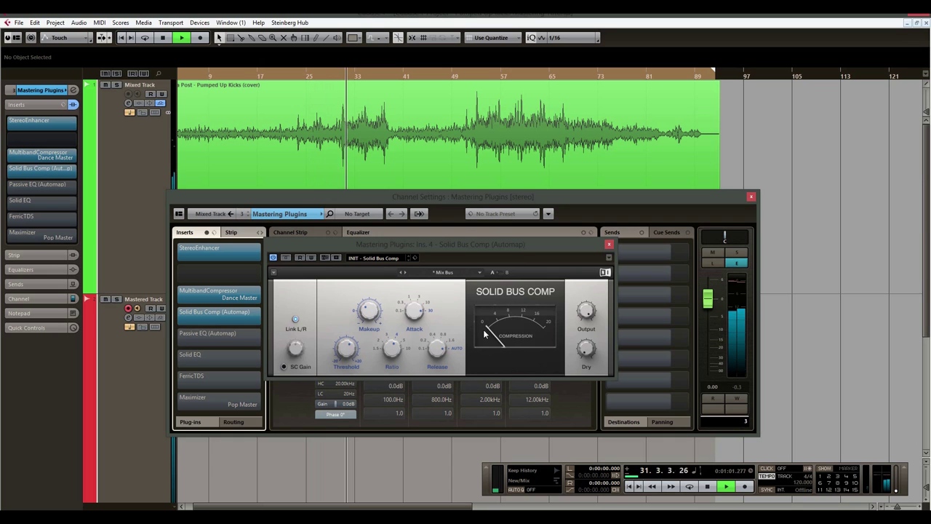
{"action": "left_click", "coordinate": [286, 258]}
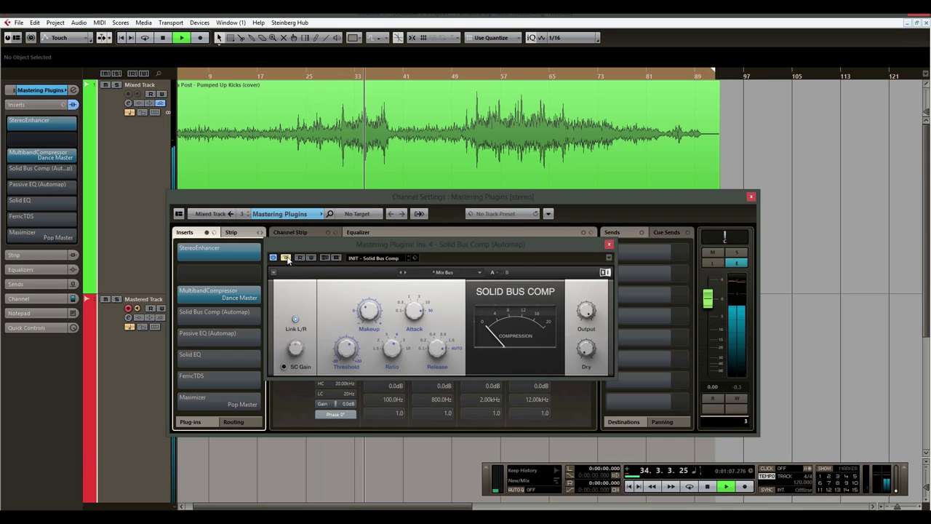
{"action": "left_click", "coordinate": [287, 259]}
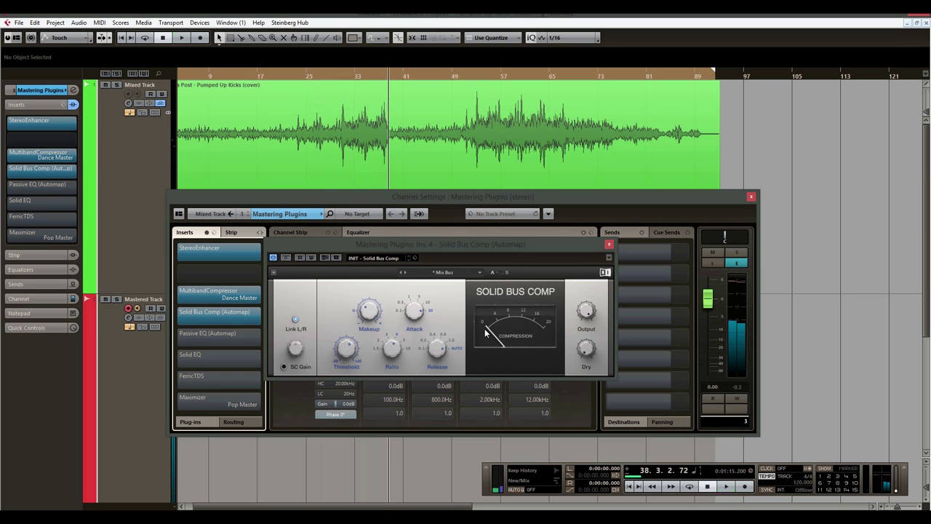
Zoom in around bar 30 and adjust the Solid Bus Comp Ratio knob.
{"action": "left_click", "coordinate": [354, 76]}
{"action": "left_click", "coordinate": [339, 76]}
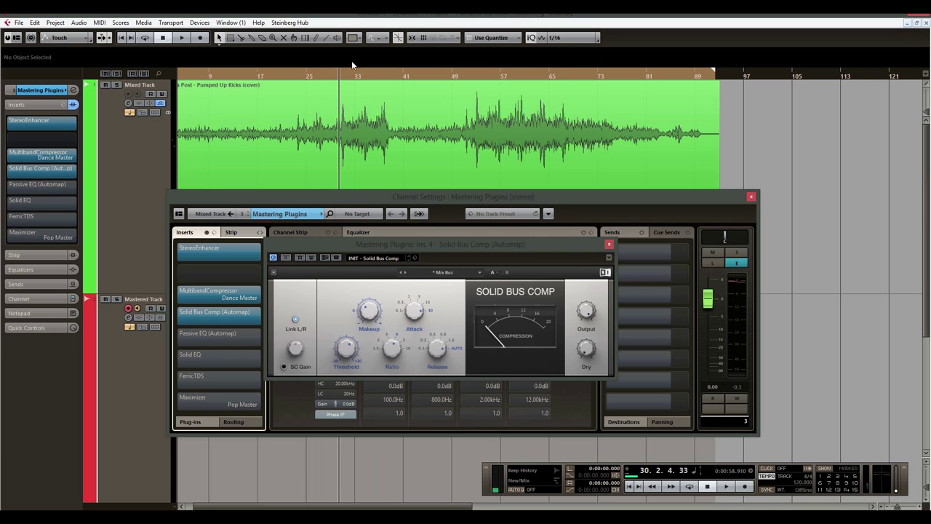
{"action": "left_click_drag", "start_coordinate": [339, 77], "coordinate": [361, 68]}
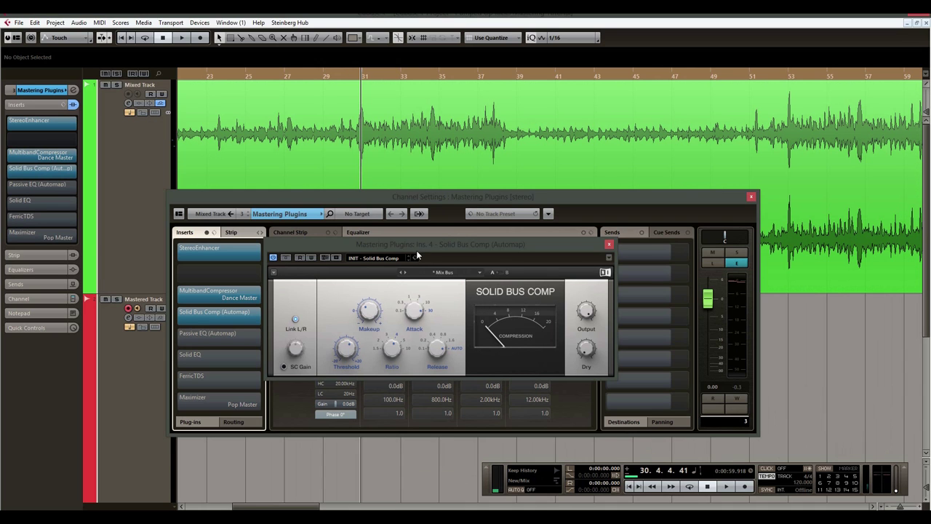
{"action": "left_click", "coordinate": [359, 84]}
{"action": "key", "text": "h"}
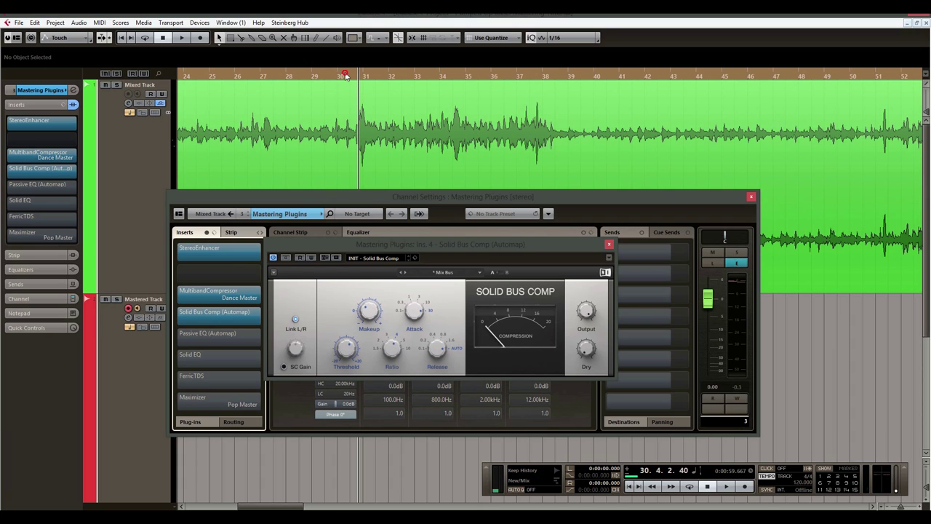
{"action": "left_click_drag", "start_coordinate": [350, 75], "coordinate": [350, 51]}
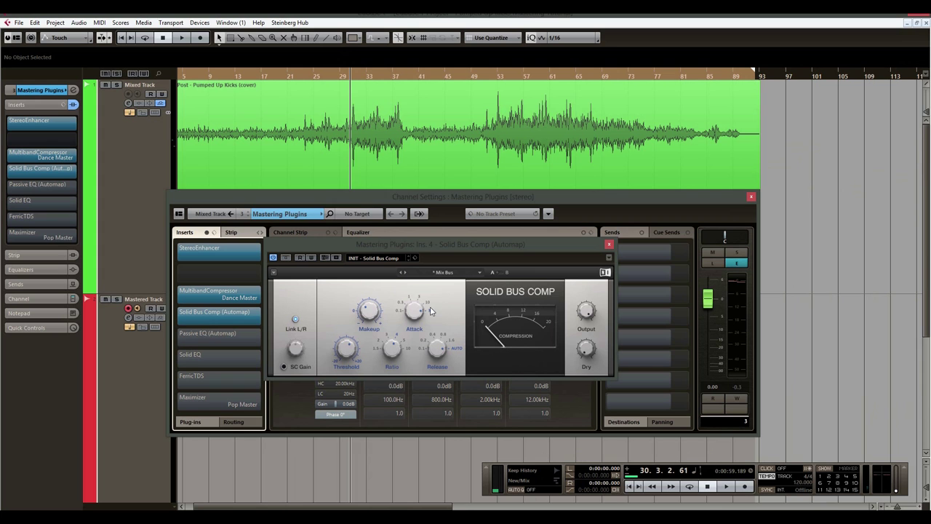
{"action": "left_click_drag", "start_coordinate": [350, 75], "coordinate": [381, 244]}
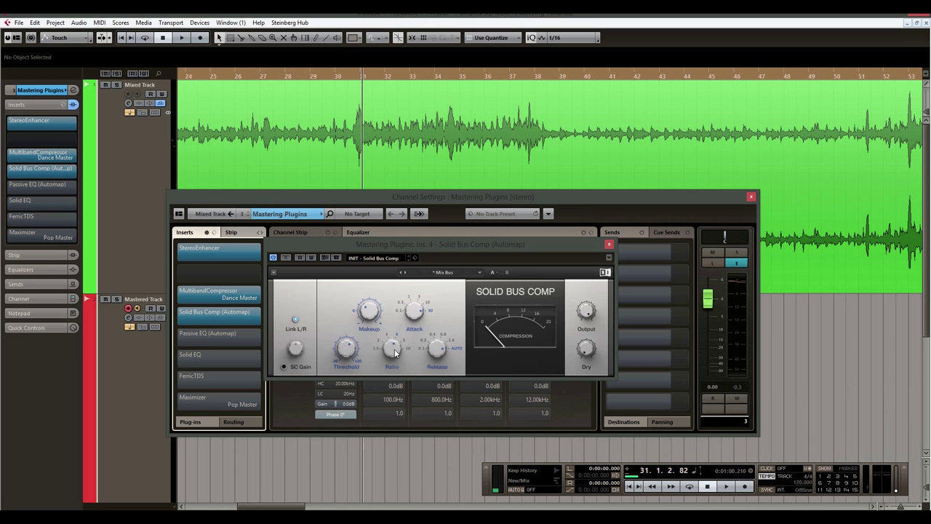
{"action": "mouse_move", "coordinate": [393, 351]}
{"action": "left_mouse_down"}
{"action": "mouse_move", "coordinate": [395, 371]}
{"action": "mouse_move", "coordinate": [395, 310]}
{"action": "mouse_move", "coordinate": [392, 347]}
{"action": "left_mouse_up"}
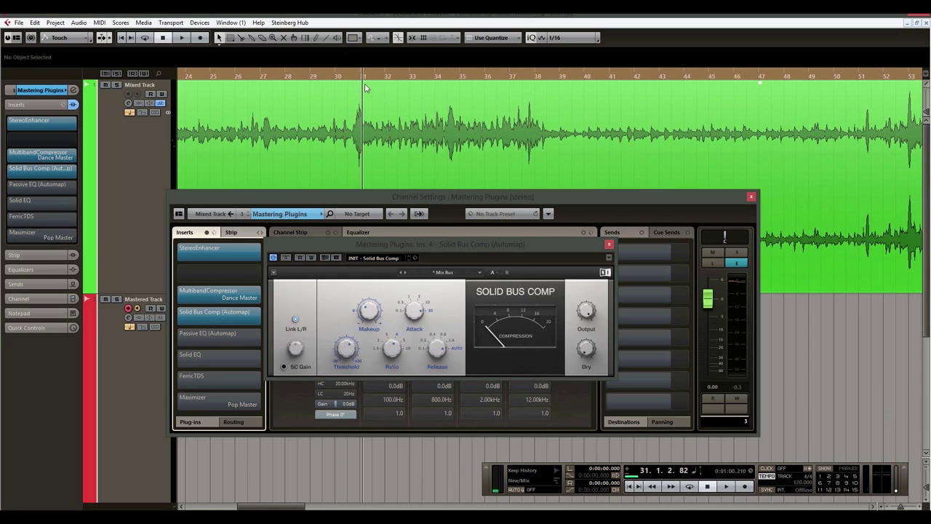
{"action": "mouse_move", "coordinate": [363, 83]}
{"action": "left_mouse_down"}
{"action": "mouse_move", "coordinate": [357, 74]}
{"action": "mouse_move", "coordinate": [356, 86]}
{"action": "left_mouse_up"}
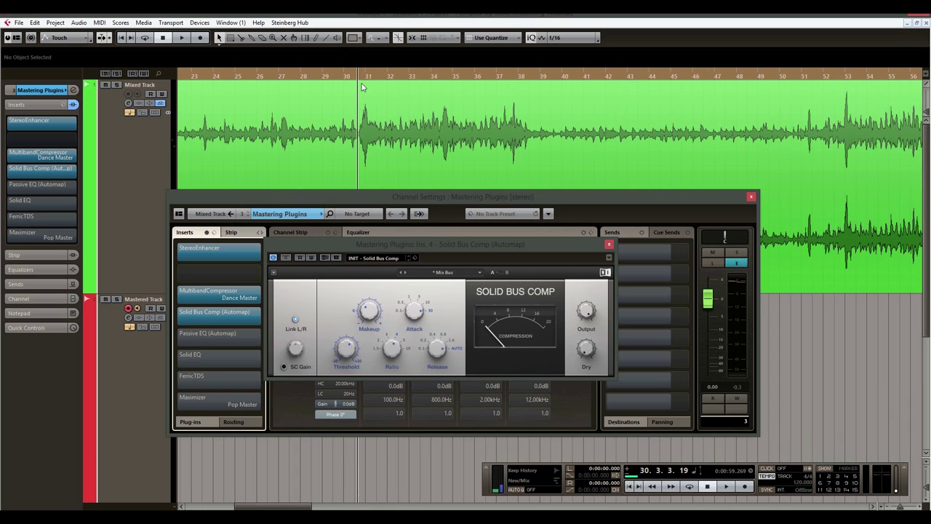
{"action": "left_click", "coordinate": [437, 352]}
{"action": "left_click_drag", "start_coordinate": [438, 357], "coordinate": [437, 350]}
{"action": "key", "text": "g"}
{"action": "key", "text": "g"}
{"action": "key", "text": "g"}
{"action": "key", "text": "g"}
{"action": "key", "text": "Home"}
{"action": "left_click_drag", "start_coordinate": [196, 73], "coordinate": [253, 130]}
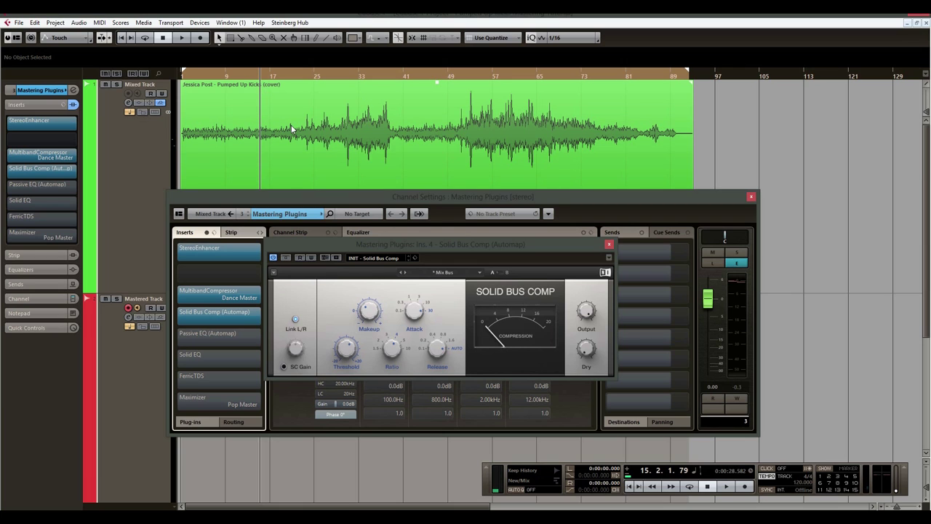
{"action": "key", "text": "space"}
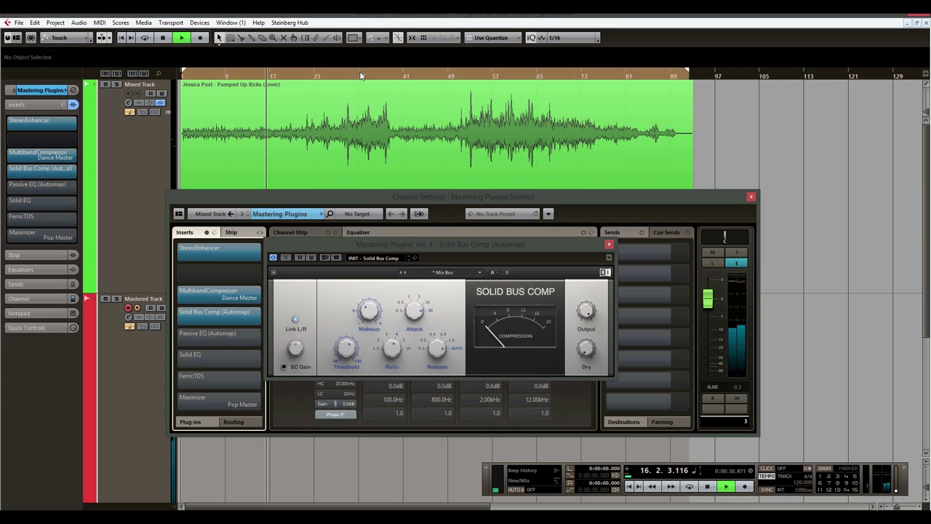
{"action": "left_click", "coordinate": [349, 76]}
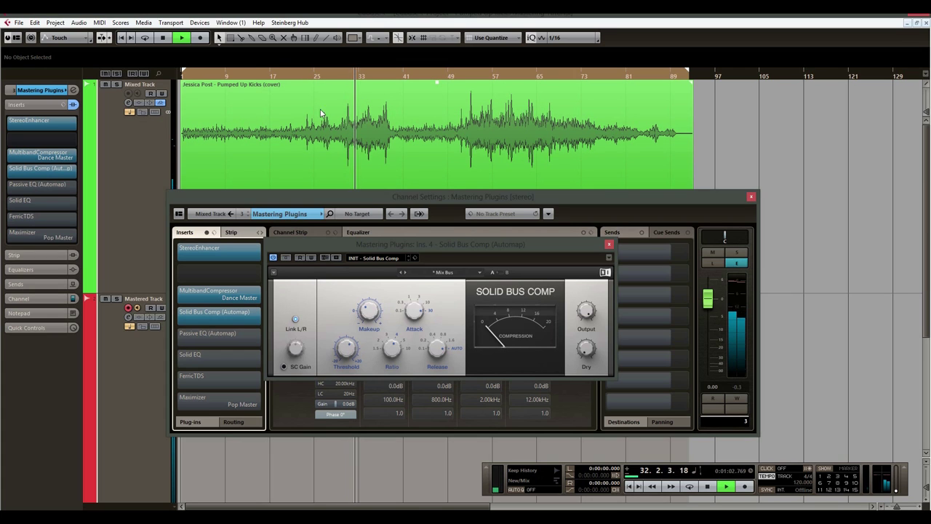
Lower the Solid Bus Comp threshold to -20 dB and audition it around bars 15 and 31.
{"action": "left_click_drag", "start_coordinate": [292, 78], "coordinate": [246, 78]}
{"action": "key", "text": "space"}
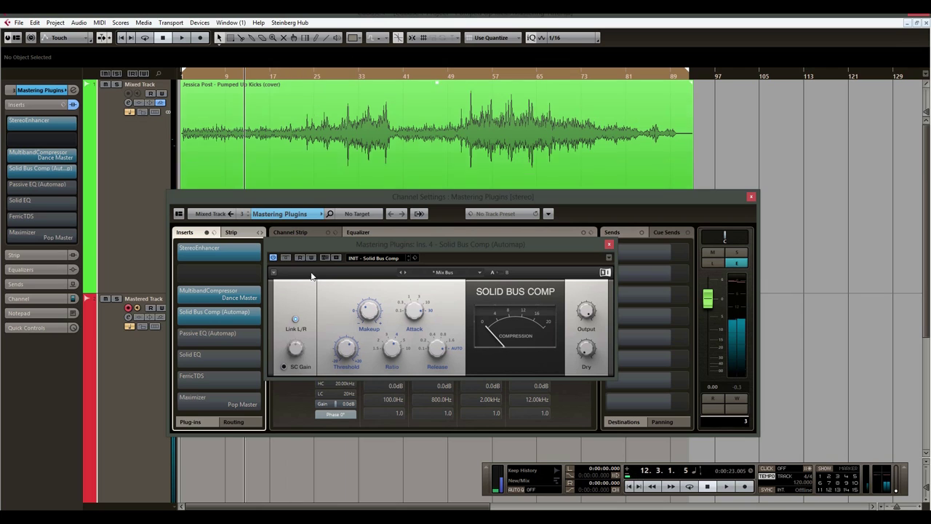
{"action": "left_click_drag", "start_coordinate": [347, 362], "coordinate": [343, 374]}
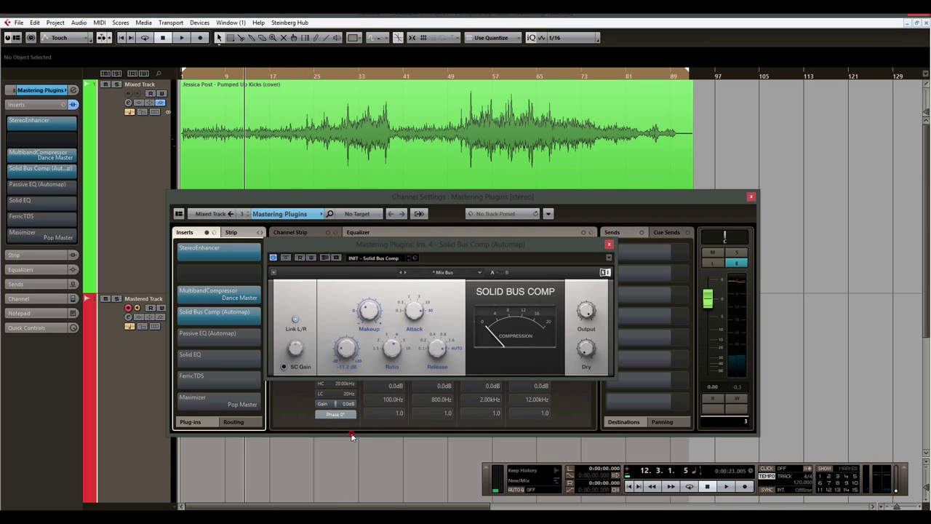
{"action": "key", "text": "space"}
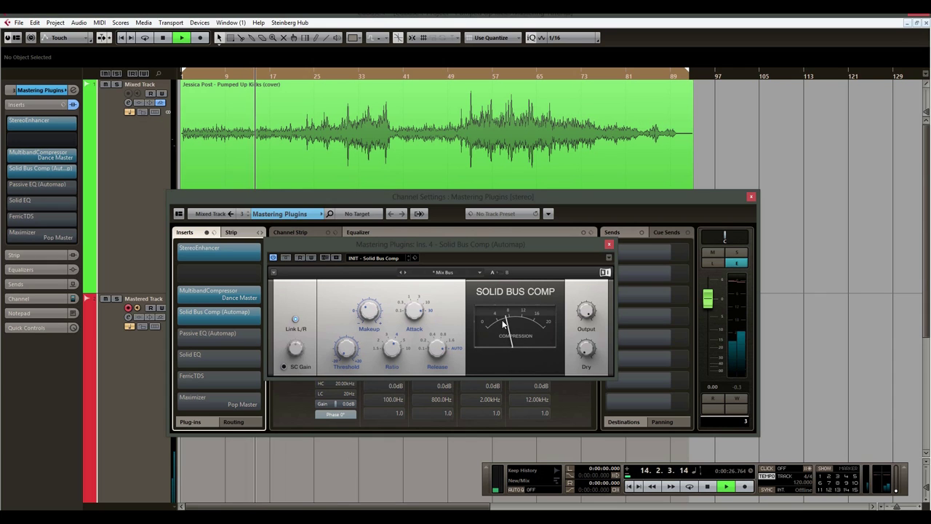
{"action": "key", "text": "space"}
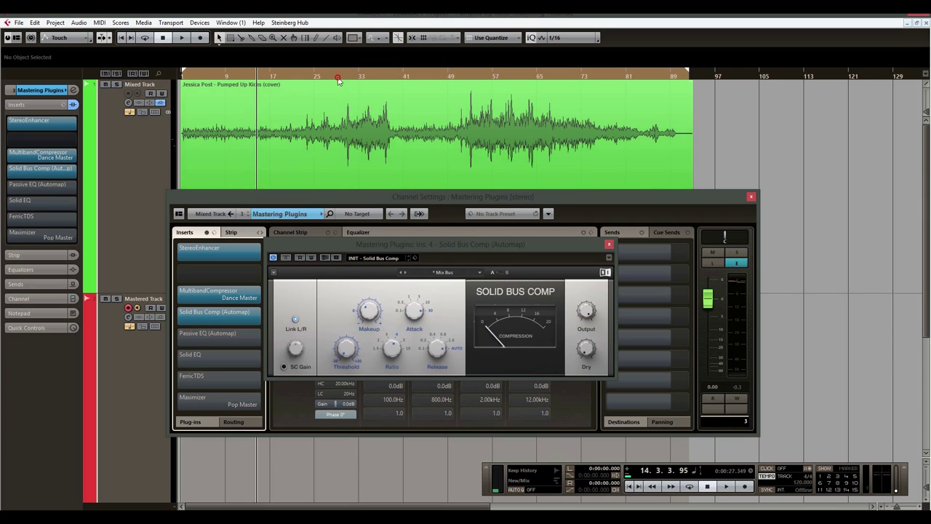
{"action": "left_click", "coordinate": [350, 78]}
{"action": "key", "text": "space"}
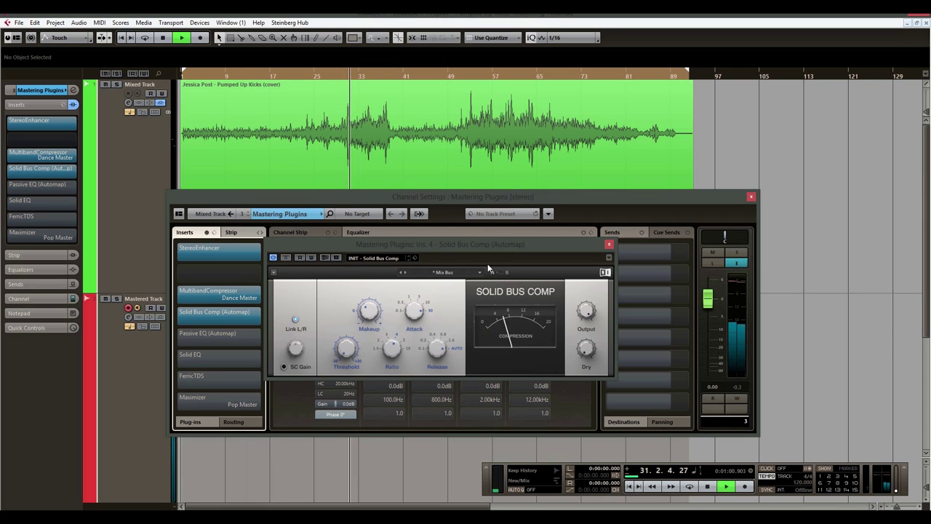
{"action": "left_click", "coordinate": [257, 76]}
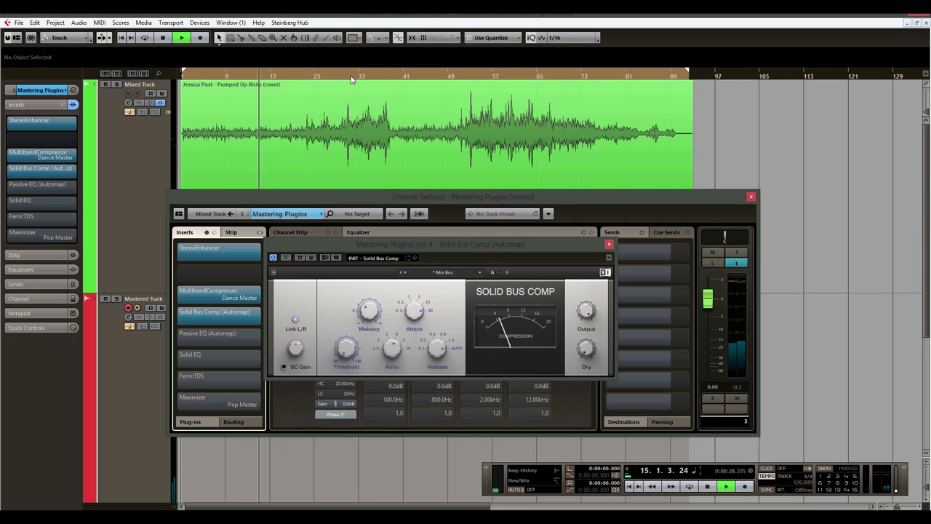
{"action": "left_click", "coordinate": [351, 77]}
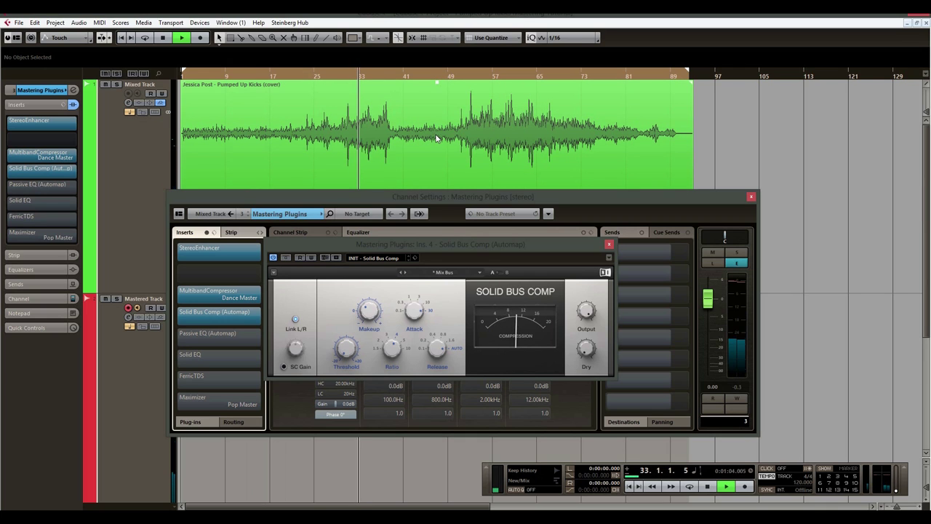
{"action": "key", "text": "space"}
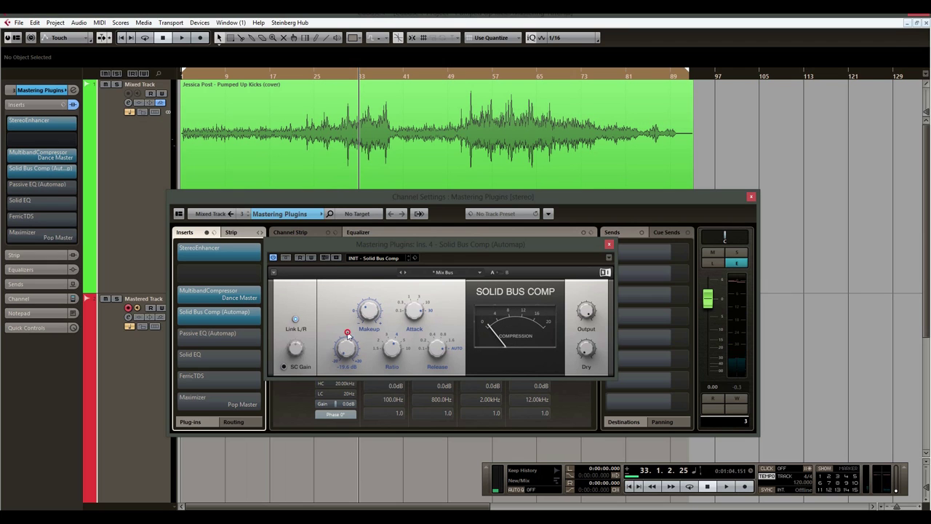
Raise the threshold to about 4.8 dB and replay from bars 12 and 15 to compare.
{"action": "left_click_drag", "start_coordinate": [348, 335], "coordinate": [362, 231]}
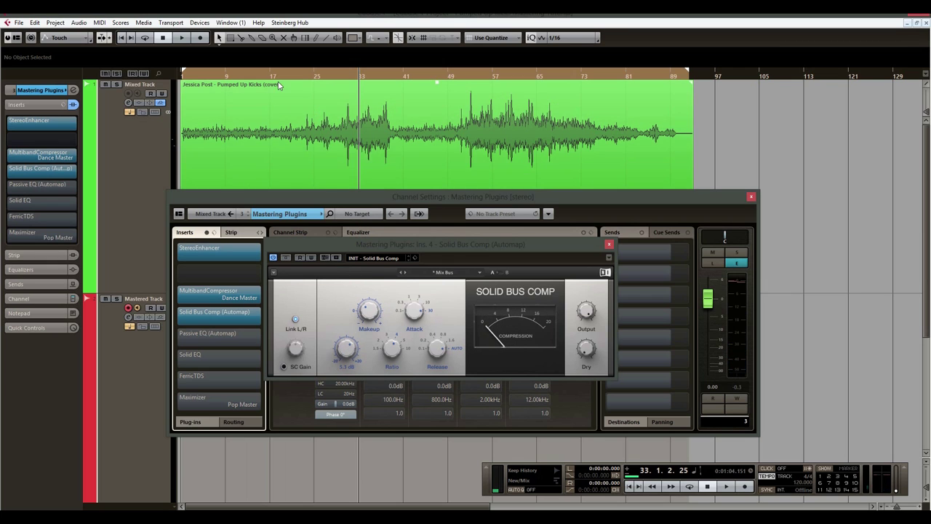
{"action": "left_click", "coordinate": [280, 77]}
{"action": "left_click", "coordinate": [247, 77]}
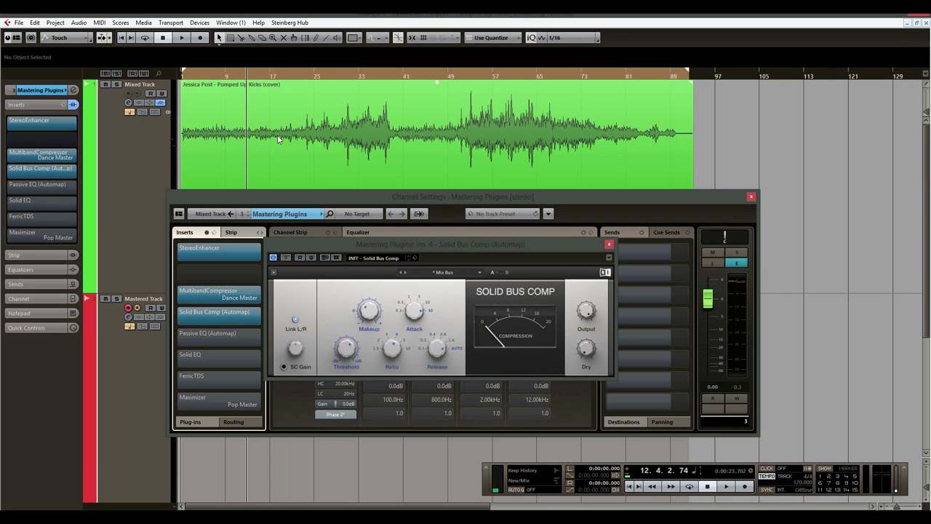
{"action": "key", "text": "KP_Add"}
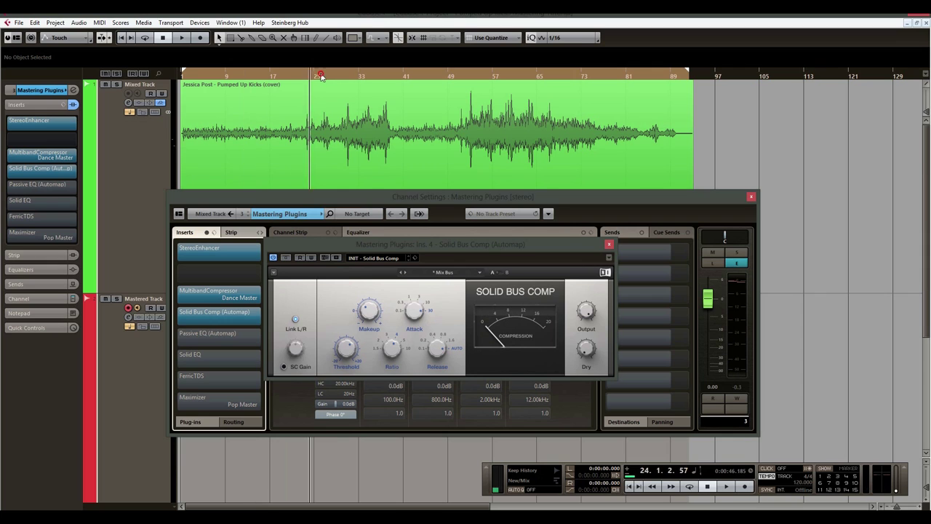
{"action": "left_click_drag", "start_coordinate": [306, 78], "coordinate": [256, 80]}
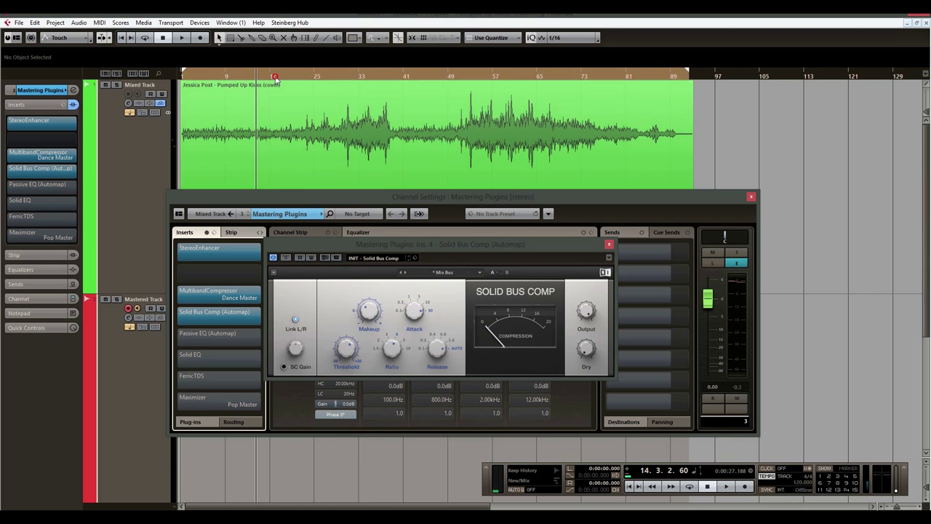
{"action": "left_click", "coordinate": [287, 78]}
{"action": "left_click", "coordinate": [356, 78]}
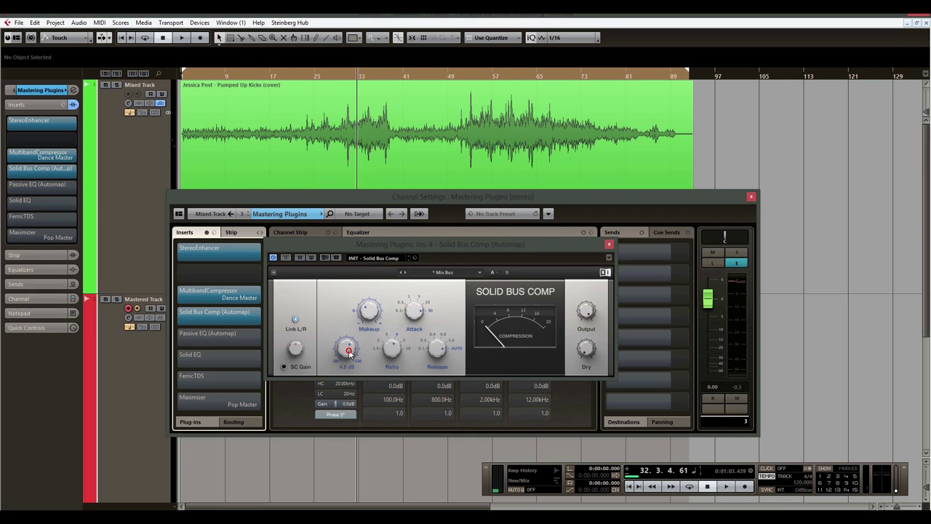
{"action": "mouse_move", "coordinate": [348, 355]}
{"action": "left_click_drag", "start_coordinate": [275, 76], "coordinate": [259, 75]}
{"action": "key", "text": "space"}
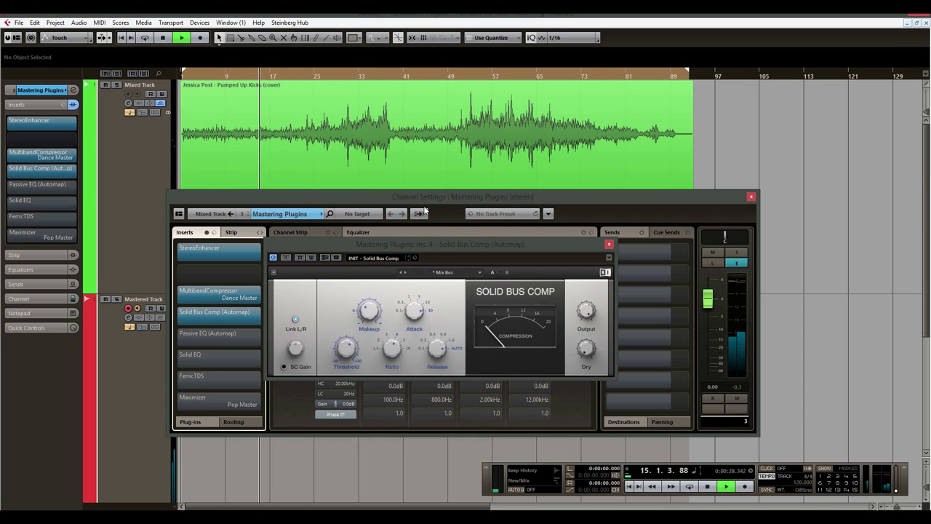
{"action": "left_click", "coordinate": [344, 76]}
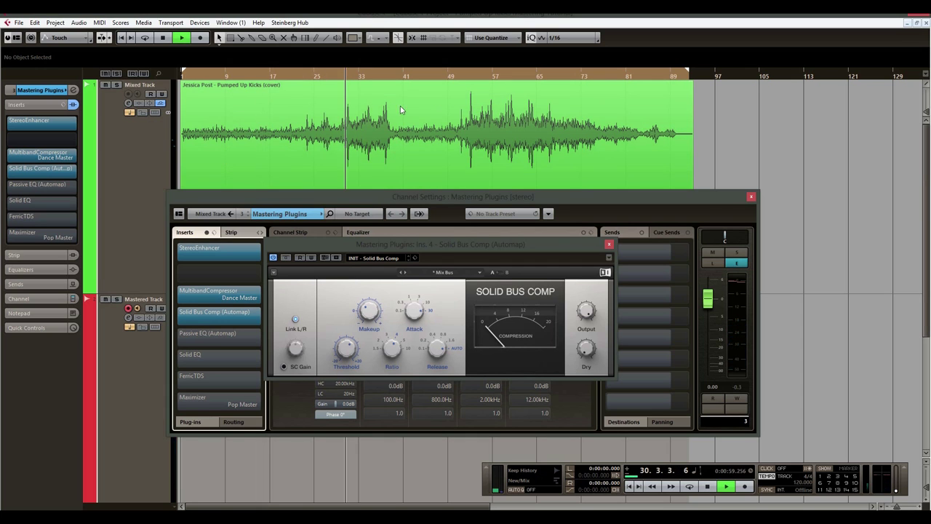
{"action": "key", "text": "space"}
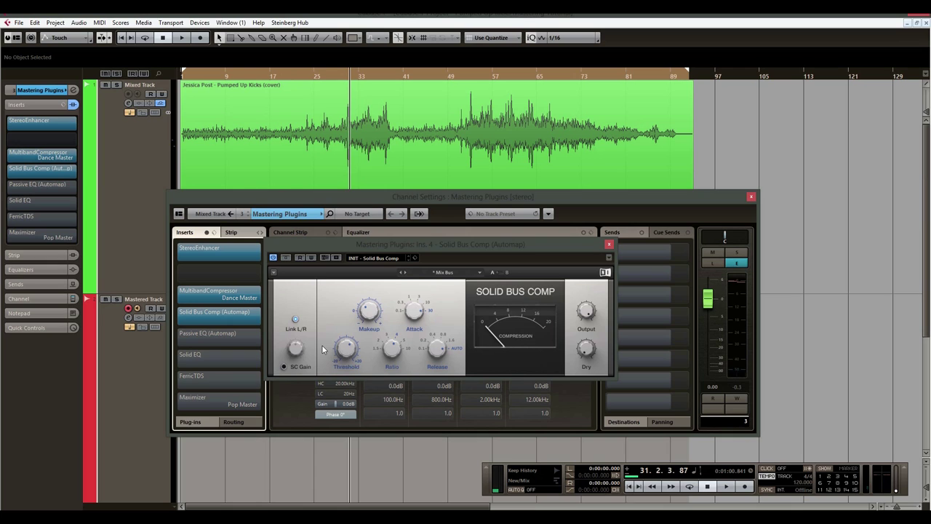
Close the Solid Bus Comp and switch the Passive EQ insert on.
{"action": "left_click", "coordinate": [609, 246]}
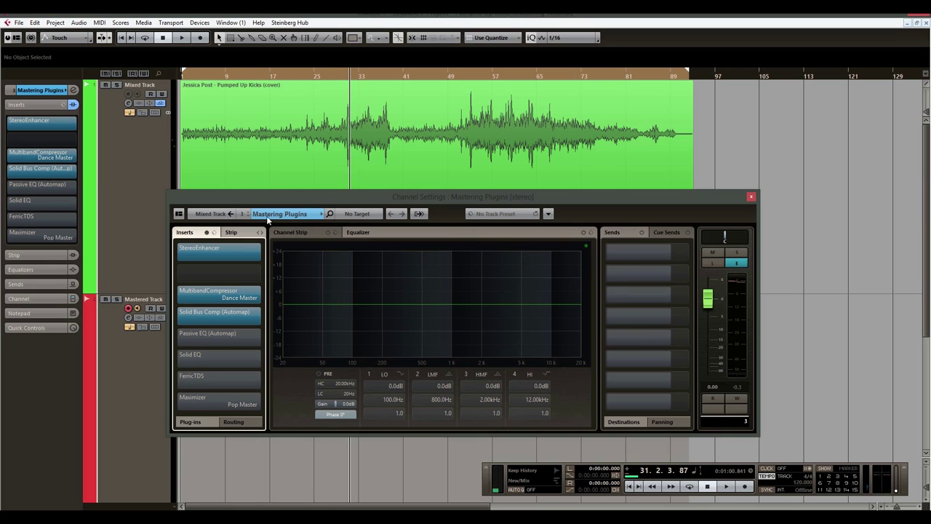
{"action": "left_click", "coordinate": [204, 337]}
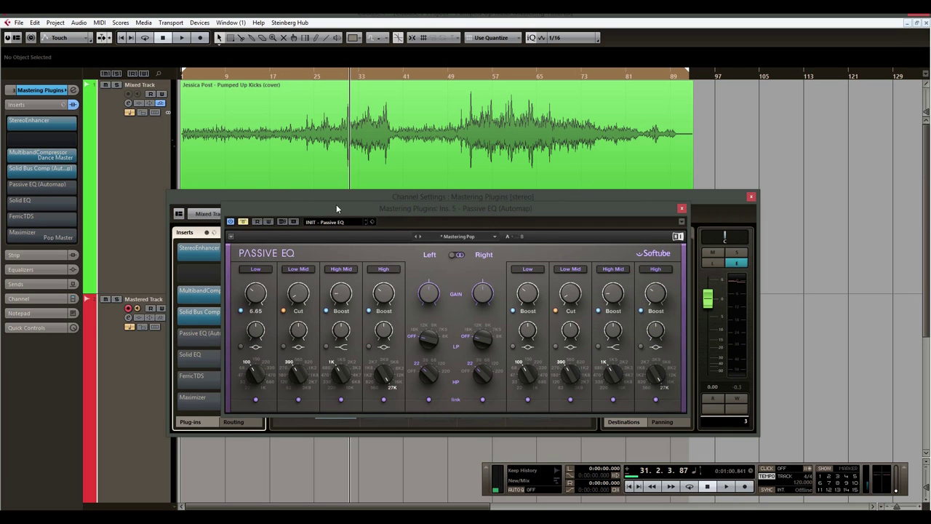
{"action": "left_click", "coordinate": [244, 222]}
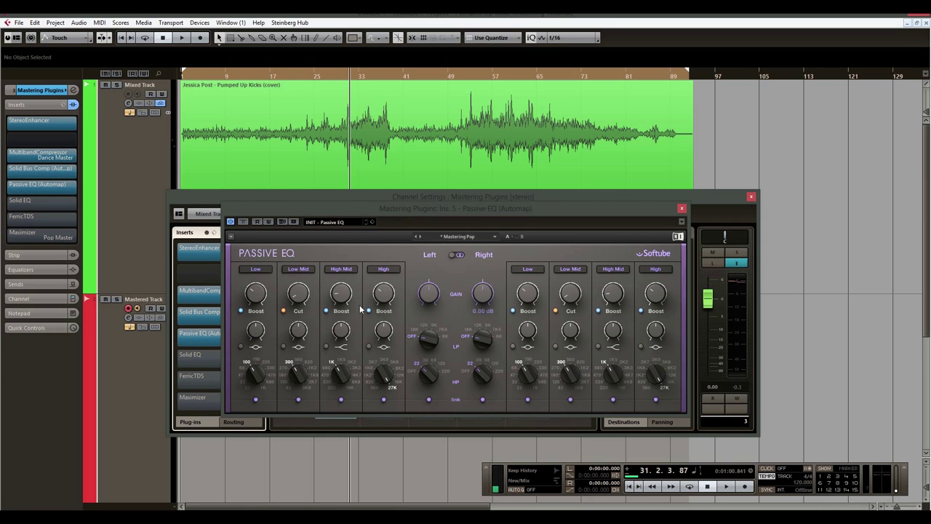
Set the Passive EQ's left Low band boost to 5.95.
{"action": "mouse_move", "coordinate": [259, 298]}
{"action": "left_click", "coordinate": [257, 297]}
{"action": "mouse_move", "coordinate": [257, 295]}
{"action": "left_mouse_down"}
{"action": "mouse_move", "coordinate": [271, 174]}
{"action": "mouse_move", "coordinate": [252, 246]}
{"action": "mouse_move", "coordinate": [256, 331]}
{"action": "mouse_move", "coordinate": [254, 300]}
{"action": "left_mouse_up"}
Browse the Passive EQ presets keeping Mastering Pop, and leave processing on Left/Right.
{"action": "left_click", "coordinate": [495, 238]}
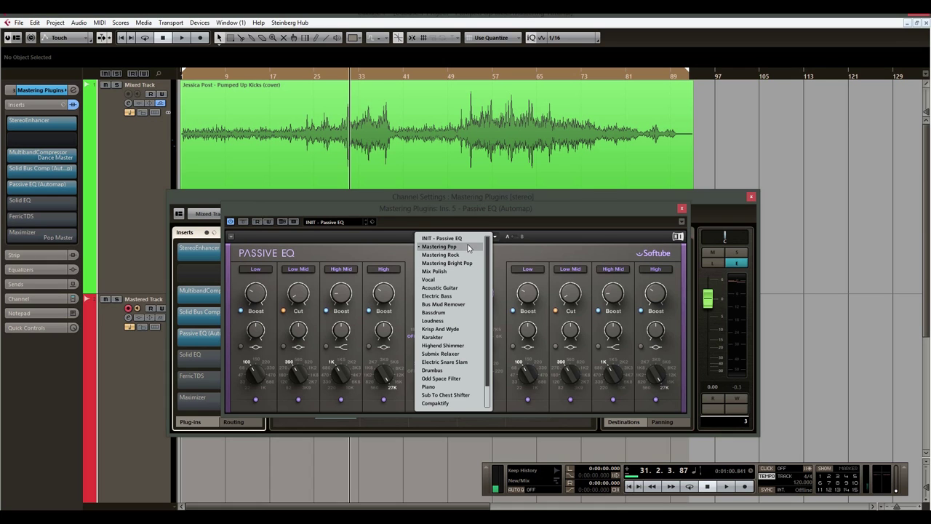
{"action": "left_click", "coordinate": [473, 209]}
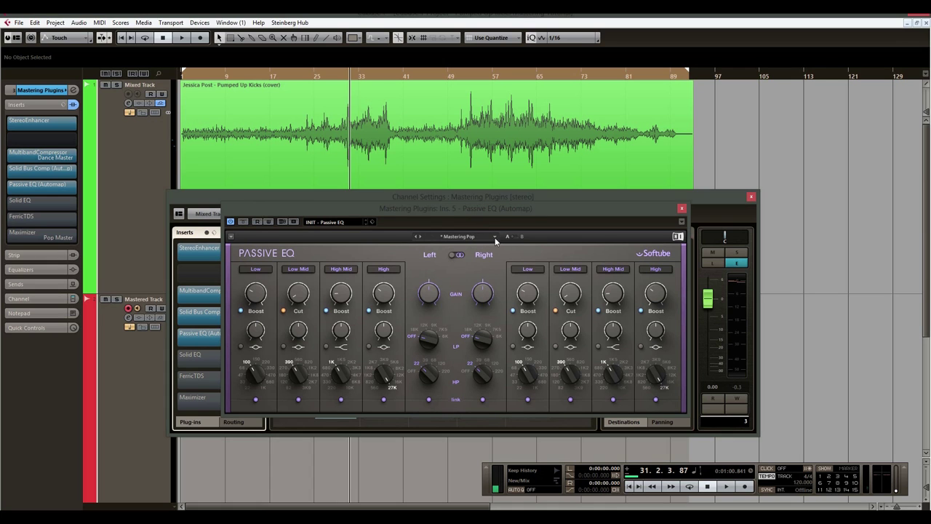
{"action": "left_click", "coordinate": [496, 241]}
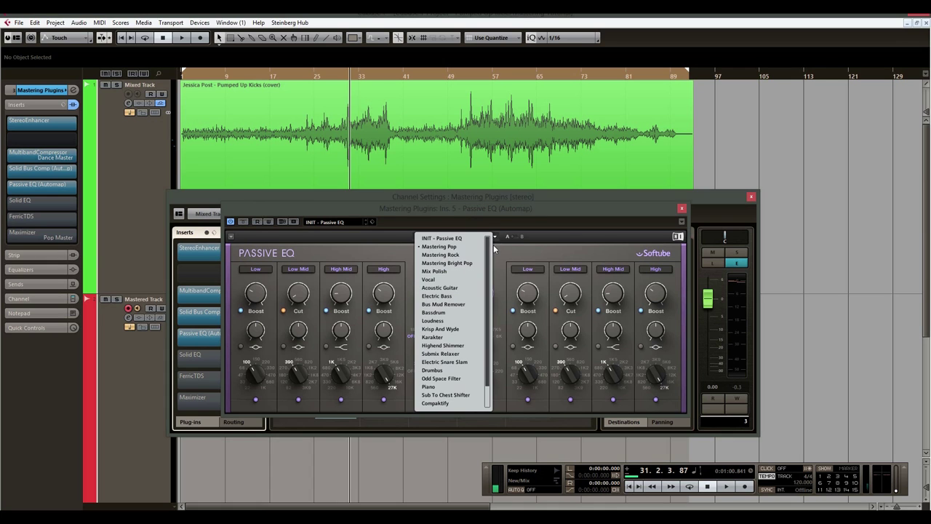
{"action": "left_click", "coordinate": [540, 216]}
{"action": "left_click", "coordinate": [457, 256]}
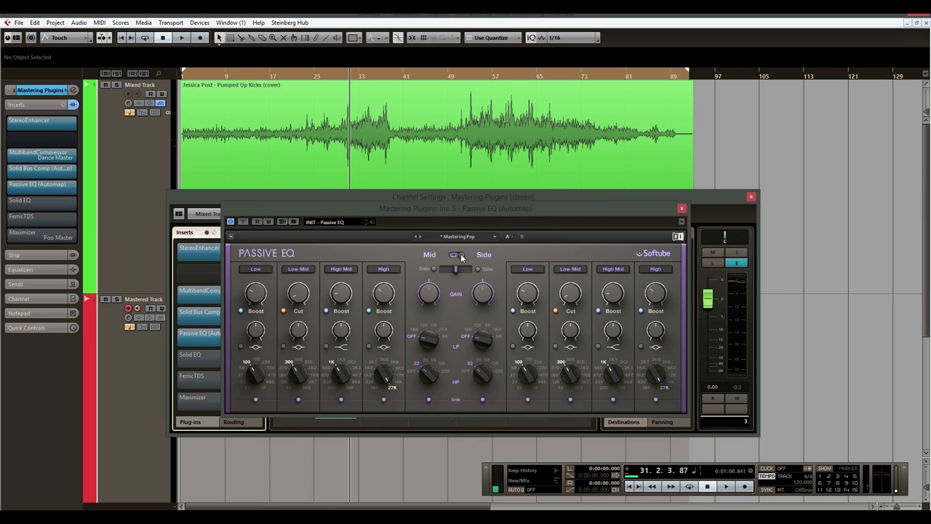
{"action": "left_click", "coordinate": [457, 255]}
Play the song with the Passive EQ bypassed, then turn it back on.
{"action": "mouse_move", "coordinate": [263, 302]}
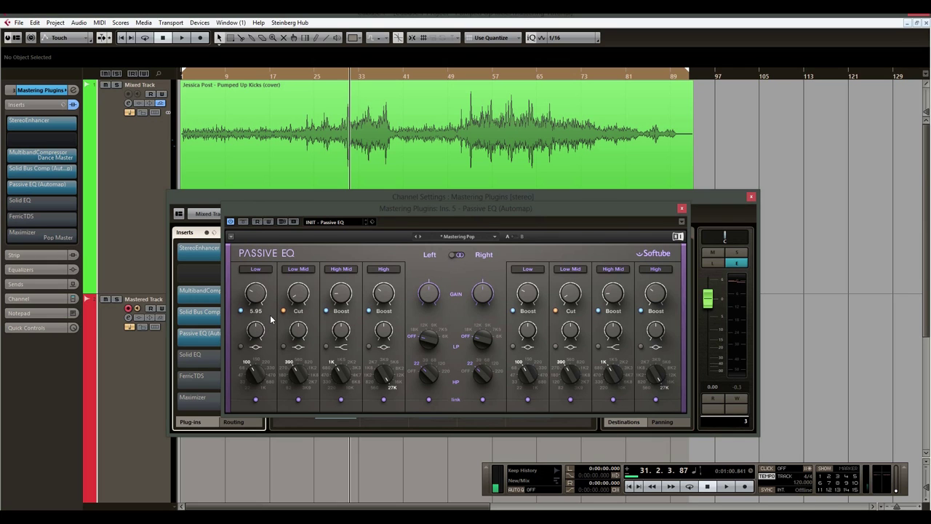
{"action": "left_click", "coordinate": [243, 222]}
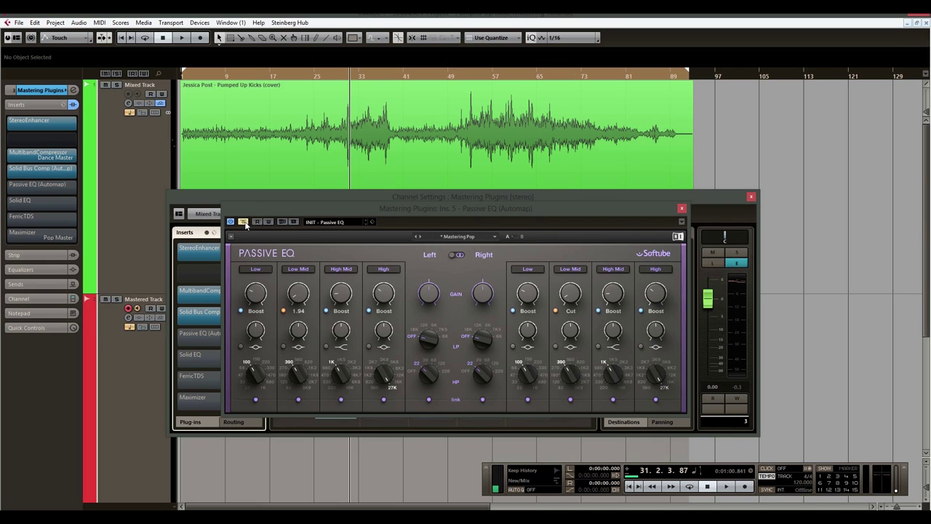
{"action": "key", "text": "space"}
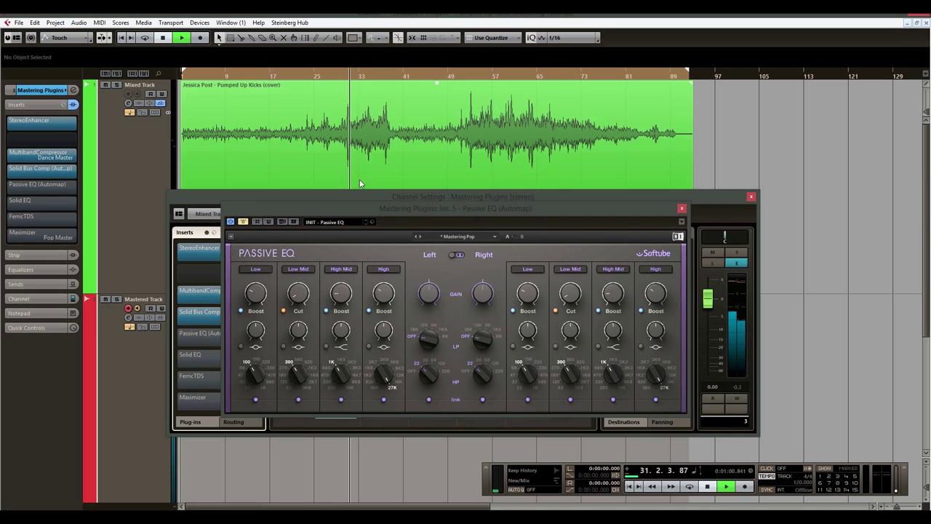
{"action": "left_click", "coordinate": [244, 222]}
{"action": "left_click", "coordinate": [243, 222]}
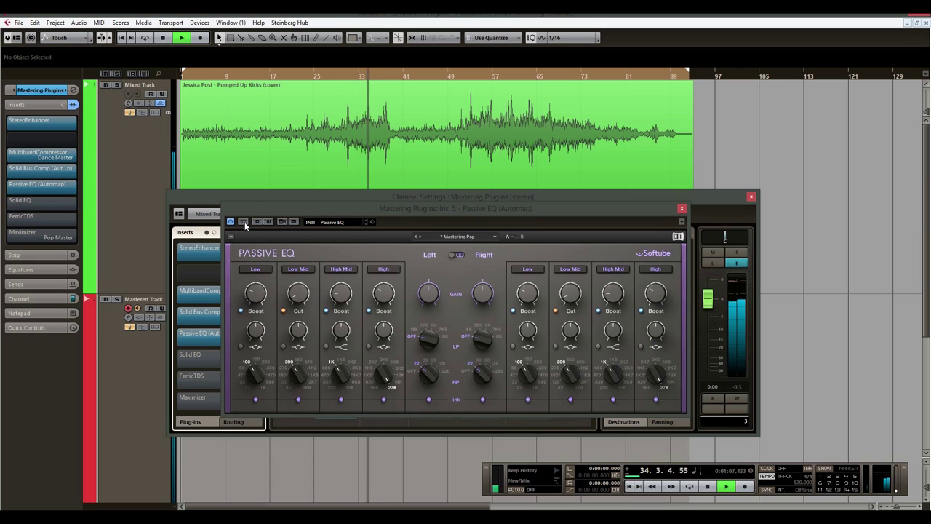
Set the left High boost to about 6.25, stop playback and keep the current preset.
{"action": "mouse_move", "coordinate": [386, 306]}
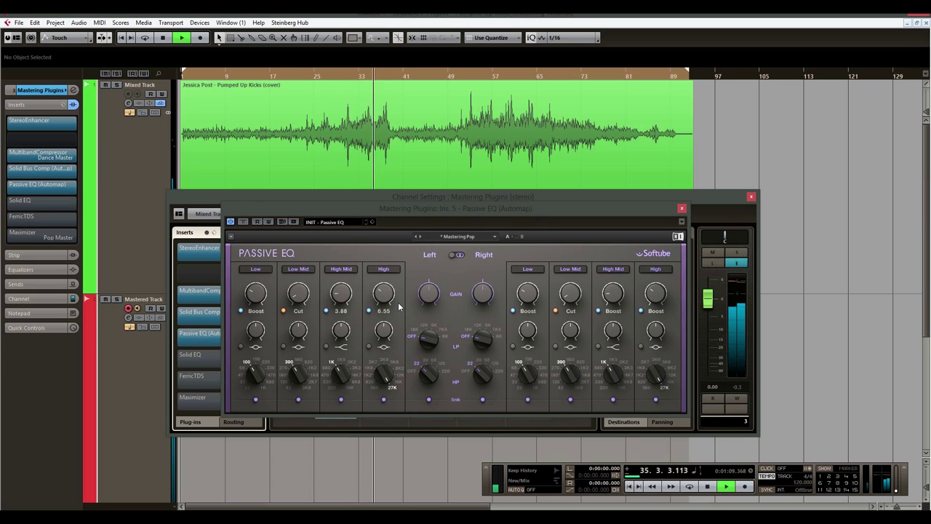
{"action": "scroll", "coordinate": [384, 296], "scroll_direction": "down", "scroll_amount": 3}
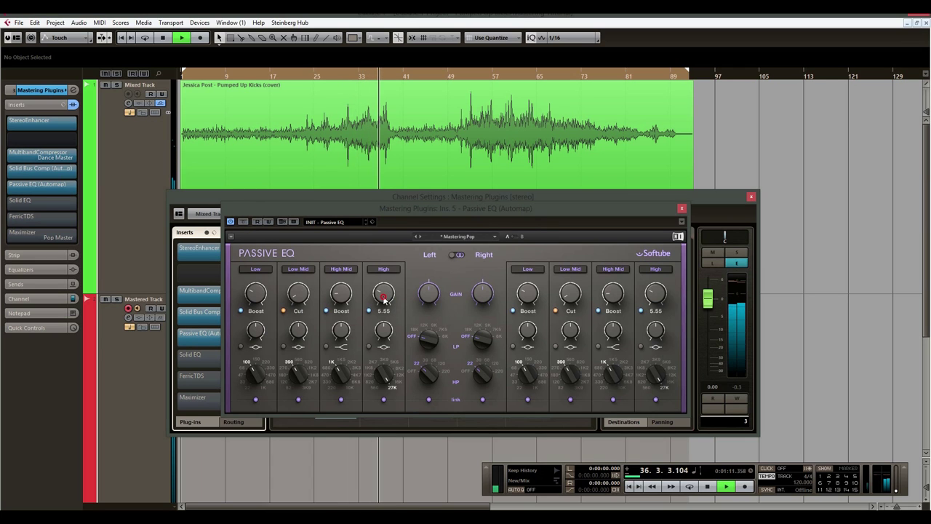
{"action": "scroll", "coordinate": [385, 295], "scroll_direction": "up", "scroll_amount": 2}
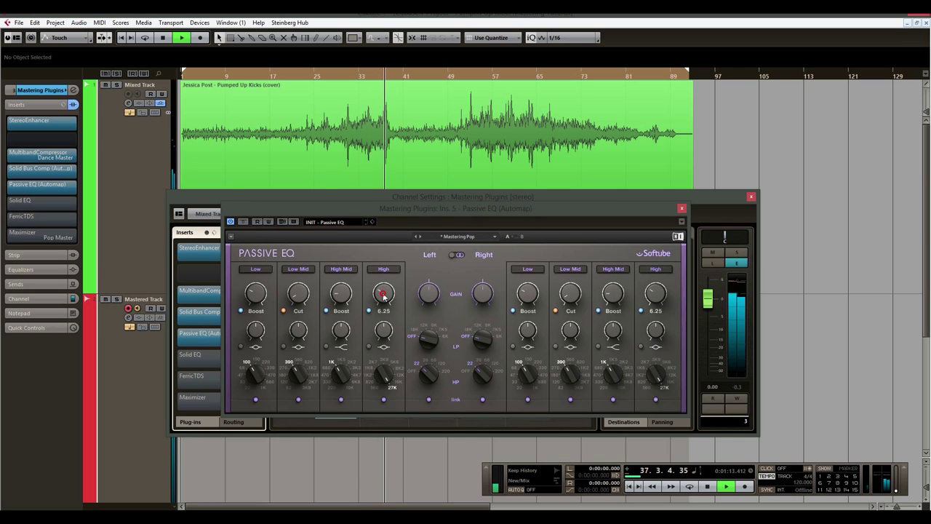
{"action": "key", "text": "space"}
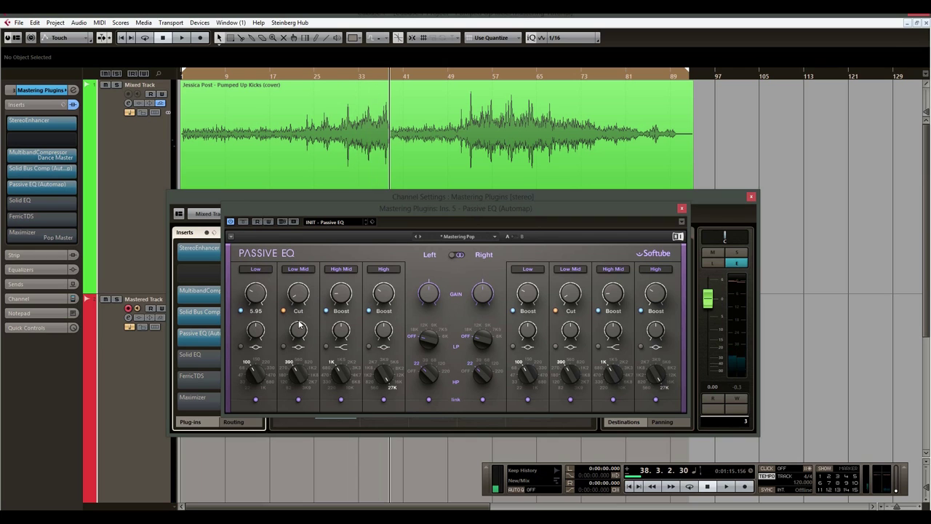
{"action": "left_click", "coordinate": [496, 238]}
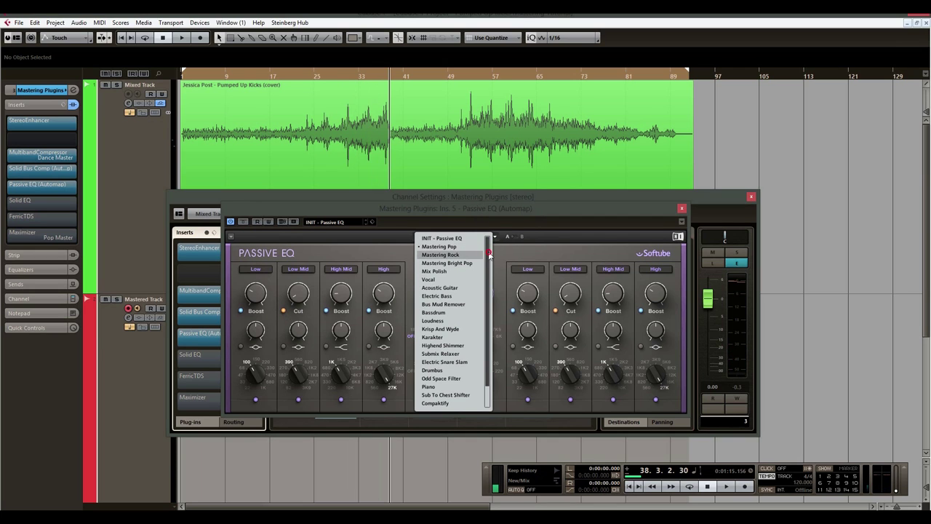
{"action": "mouse_move", "coordinate": [490, 258]}
{"action": "left_mouse_down"}
{"action": "mouse_move", "coordinate": [489, 282]}
{"action": "mouse_move", "coordinate": [489, 258]}
{"action": "left_mouse_up"}
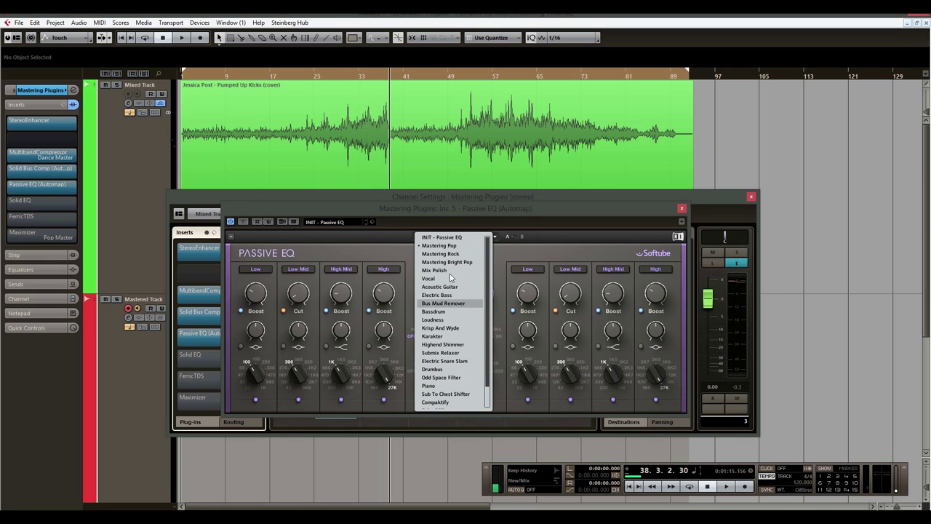
{"action": "left_click", "coordinate": [479, 213]}
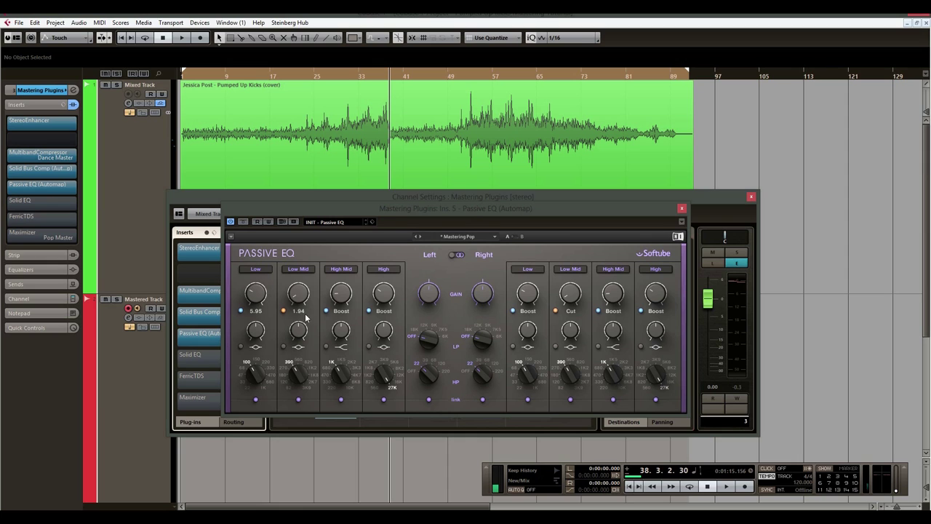
Lower the Passive EQ's left Low Mid frequency from 390 to 270.
{"action": "mouse_move", "coordinate": [256, 295]}
{"action": "left_click_drag", "start_coordinate": [257, 294], "coordinate": [257, 297]}
{"action": "mouse_move", "coordinate": [300, 295]}
{"action": "left_click_drag", "start_coordinate": [295, 374], "coordinate": [296, 373]}
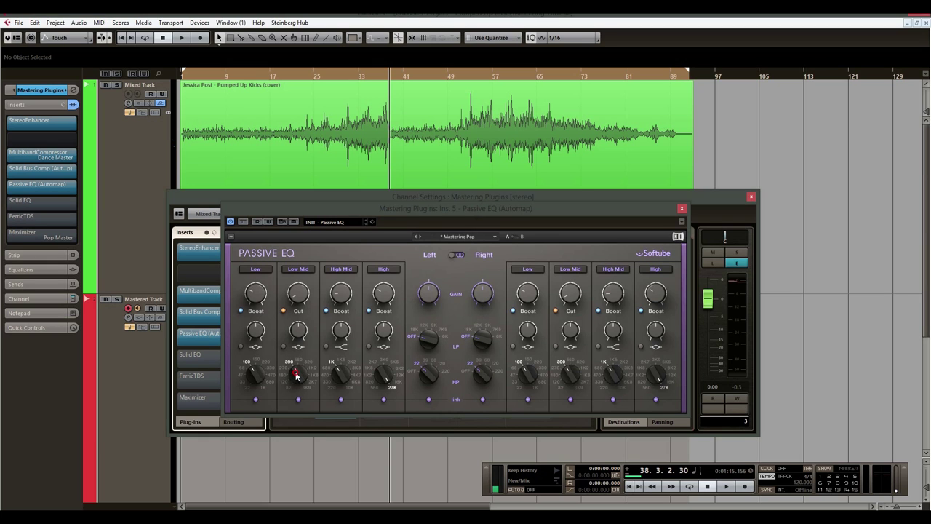
Replay from bar 31 comparing Low Mid at 390 and 270, keep 270, ease High to 6.05.
{"action": "left_click", "coordinate": [352, 75]}
{"action": "key", "text": "space"}
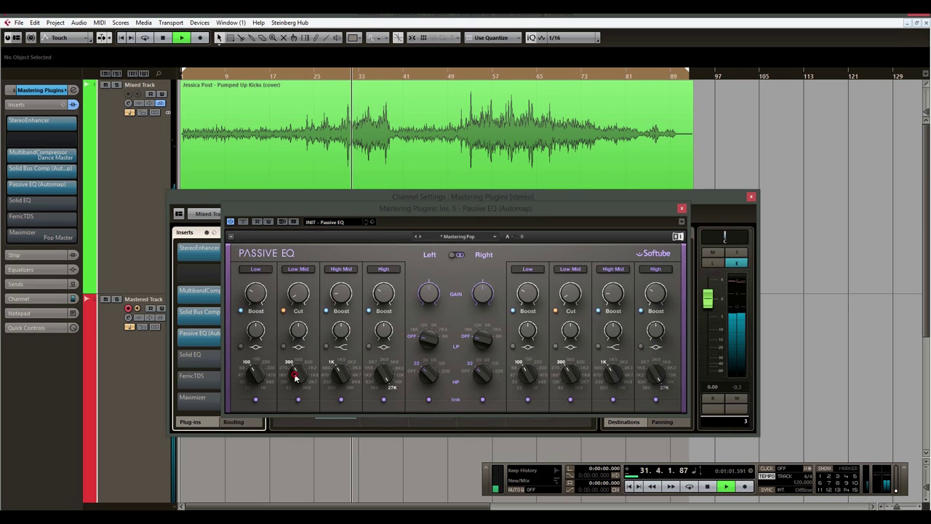
{"action": "left_click_drag", "start_coordinate": [296, 374], "coordinate": [297, 376]}
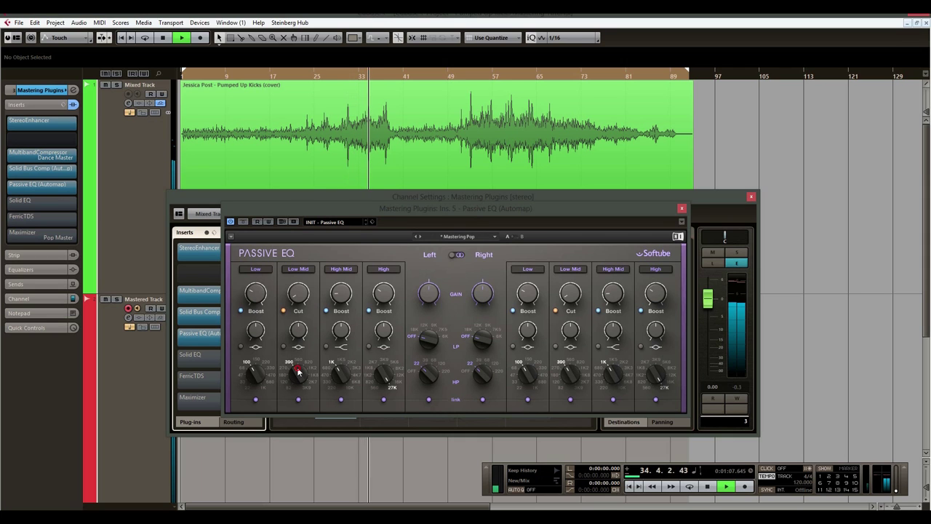
{"action": "left_click_drag", "start_coordinate": [297, 376], "coordinate": [297, 369]}
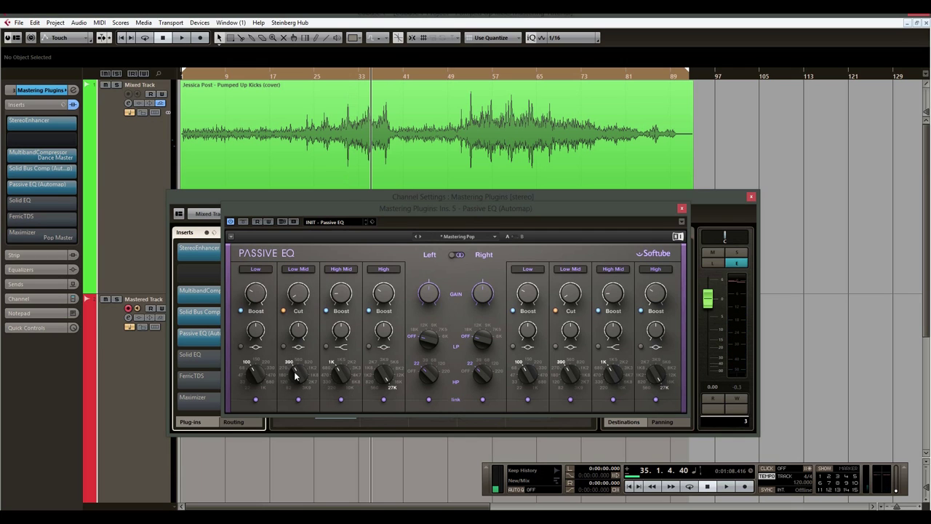
{"action": "left_click_drag", "start_coordinate": [292, 374], "coordinate": [299, 384]}
{"action": "mouse_move", "coordinate": [341, 295]}
{"action": "scroll", "coordinate": [385, 297], "scroll_direction": "down", "scroll_amount": 1}
Play from bar 30 and leave the Passive EQ active after the bypass comparison.
{"action": "left_click", "coordinate": [348, 75]}
{"action": "key", "text": "space"}
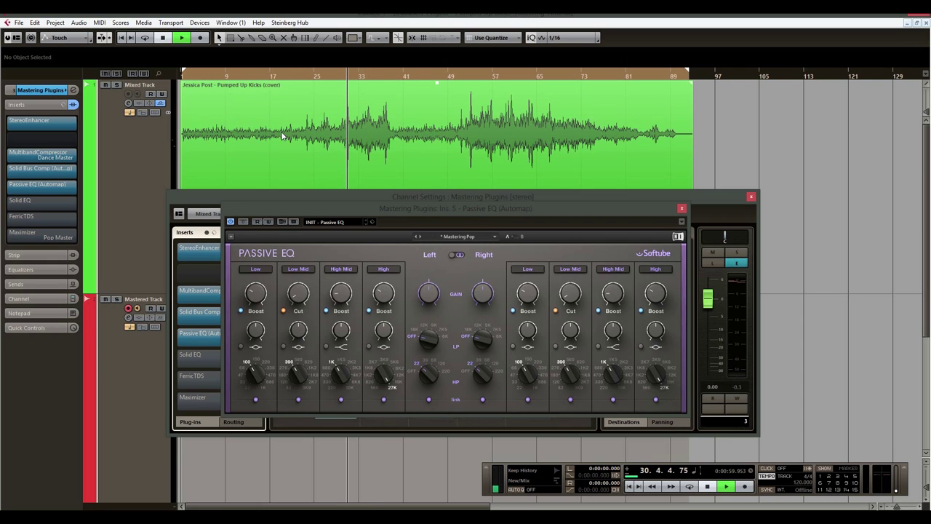
{"action": "left_click", "coordinate": [244, 222]}
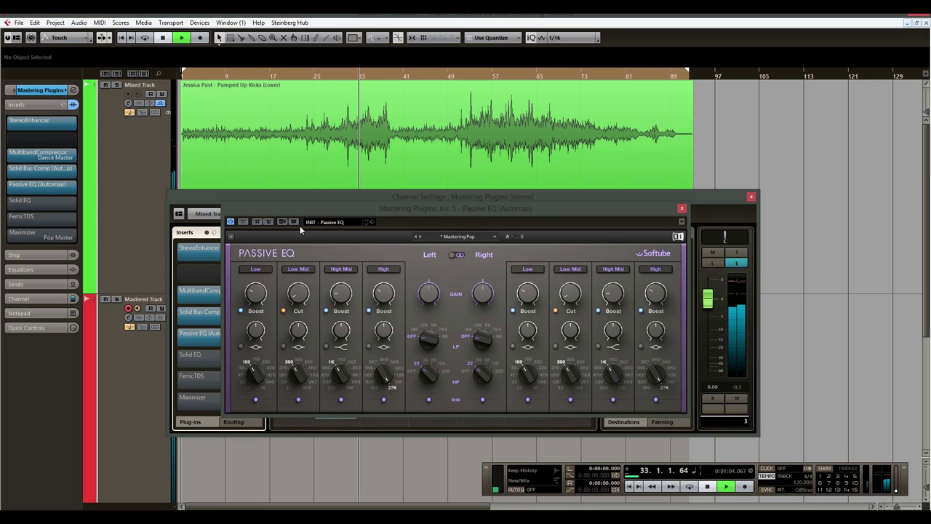
{"action": "key", "text": "space"}
Move the playhead near bar 32, adjust the high-pass filter and zoom the timeline.
{"action": "mouse_move", "coordinate": [371, 292]}
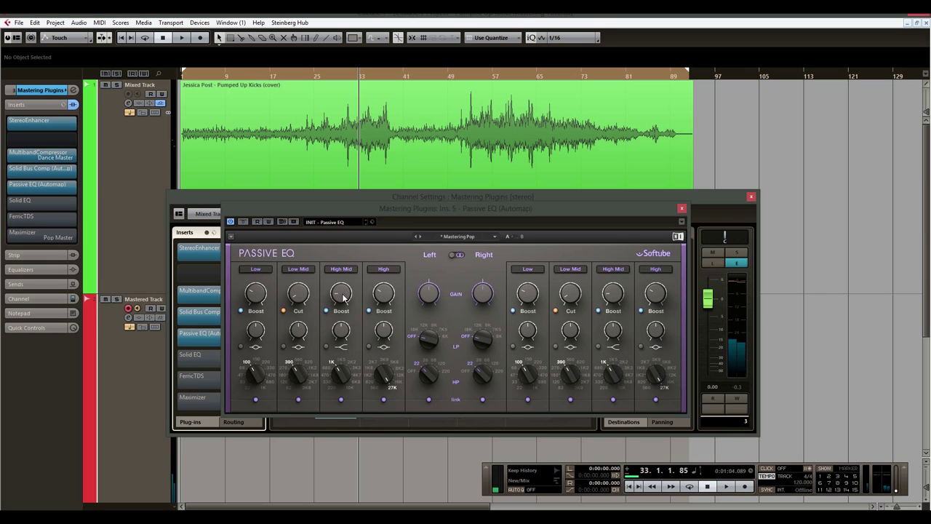
{"action": "left_click", "coordinate": [357, 75]}
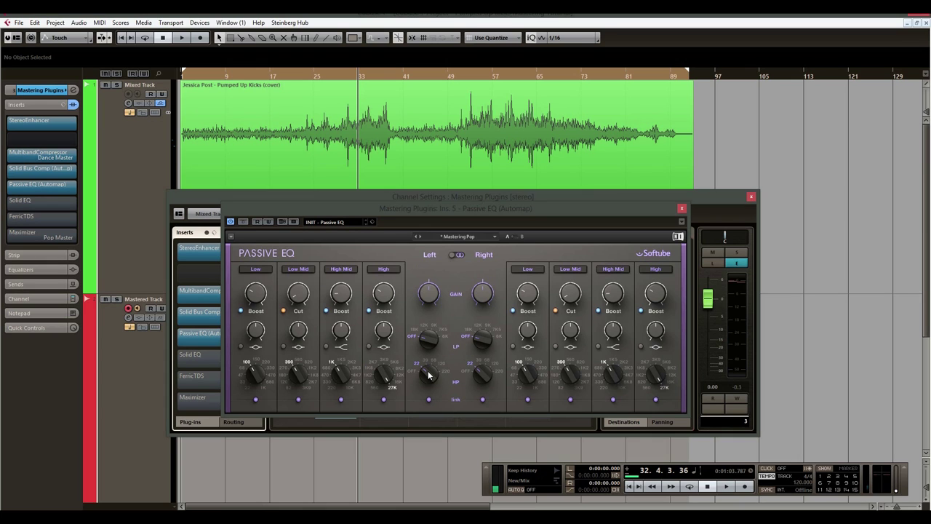
{"action": "left_click_drag", "start_coordinate": [427, 375], "coordinate": [422, 375]}
{"action": "left_click_drag", "start_coordinate": [349, 77], "coordinate": [400, 176]}
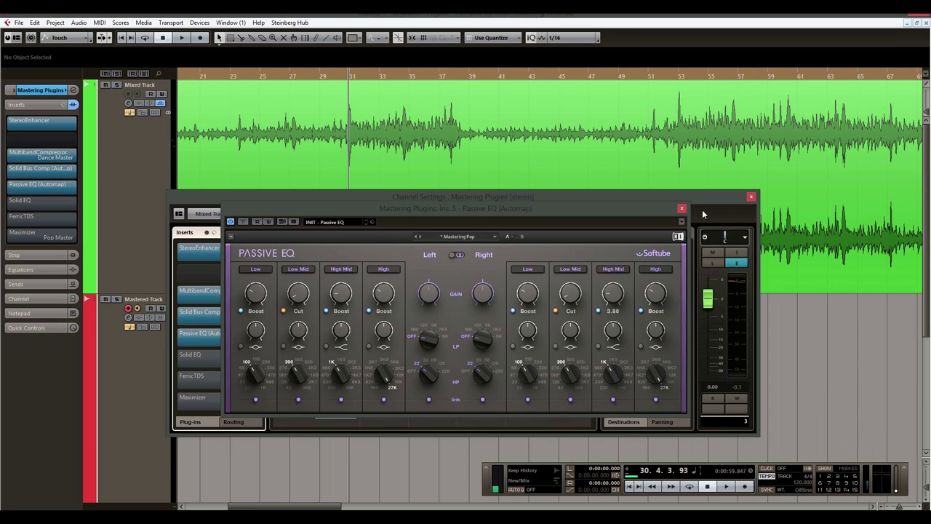
Close the Passive EQ and switch the Solid EQ insert on.
{"action": "left_click", "coordinate": [682, 208]}
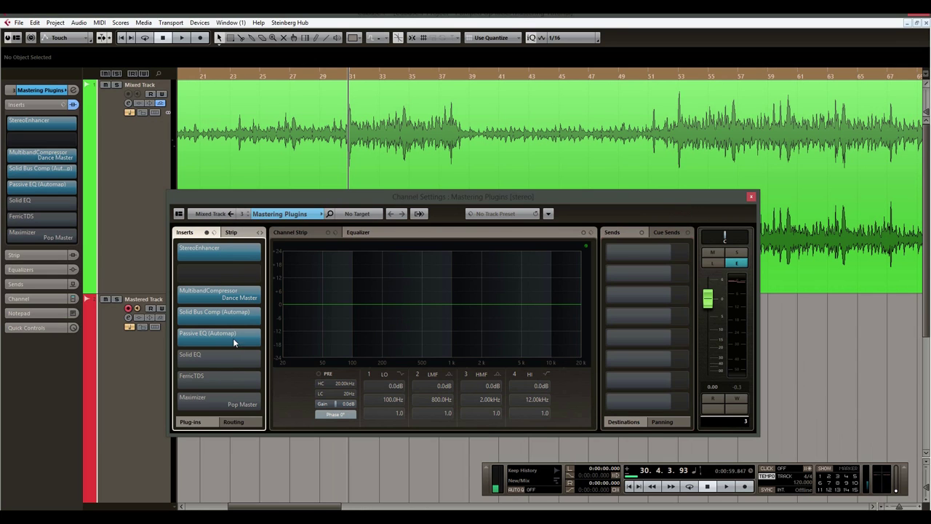
{"action": "left_click", "coordinate": [207, 355]}
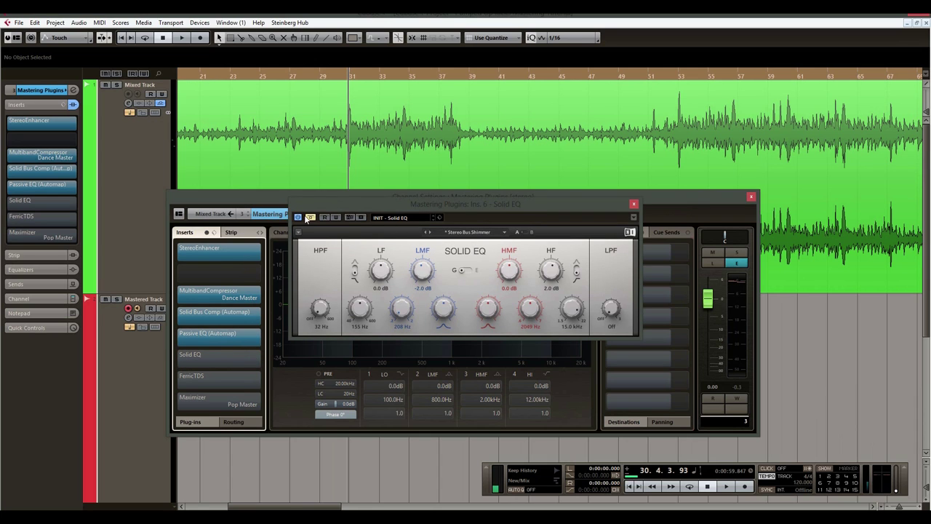
{"action": "left_click", "coordinate": [309, 217]}
Reopen the Passive EQ editor to check it, then close it again.
{"action": "left_click", "coordinate": [206, 340]}
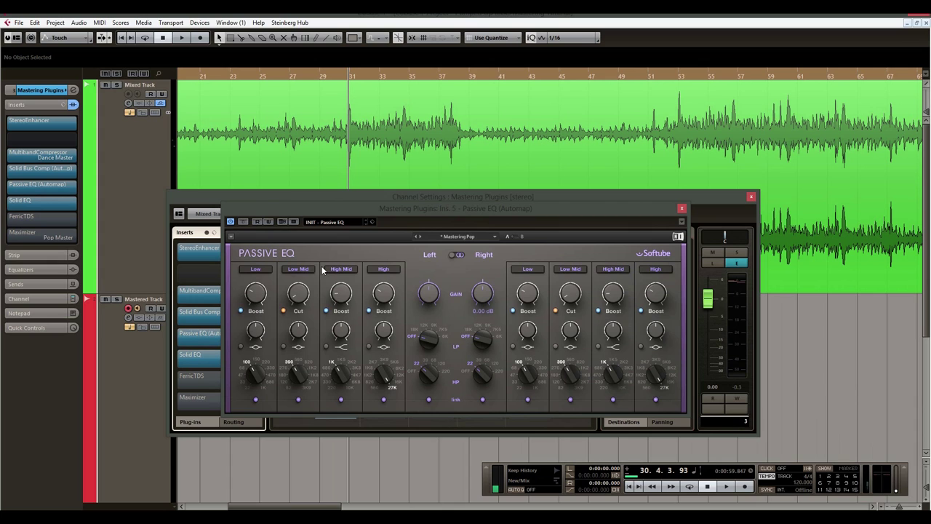
{"action": "mouse_move", "coordinate": [256, 295]}
{"action": "left_click", "coordinate": [682, 209]}
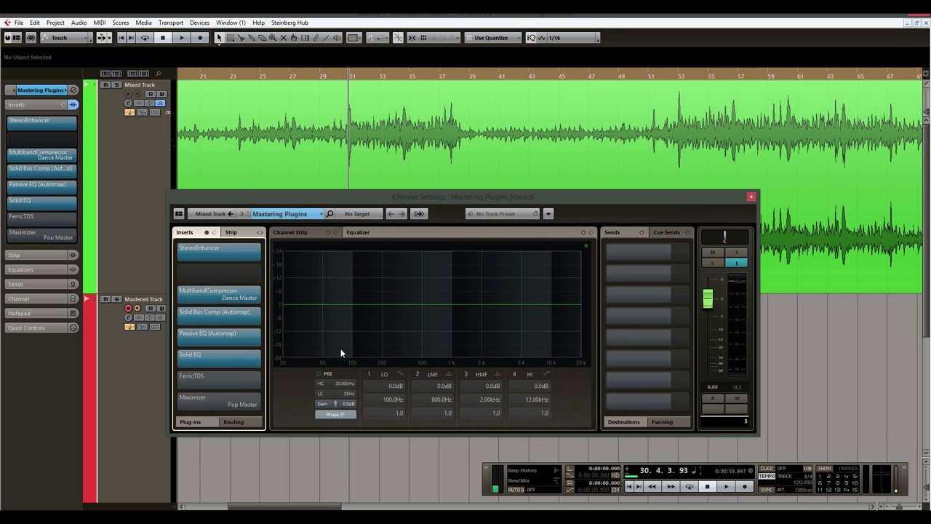
{"action": "left_click", "coordinate": [206, 334]}
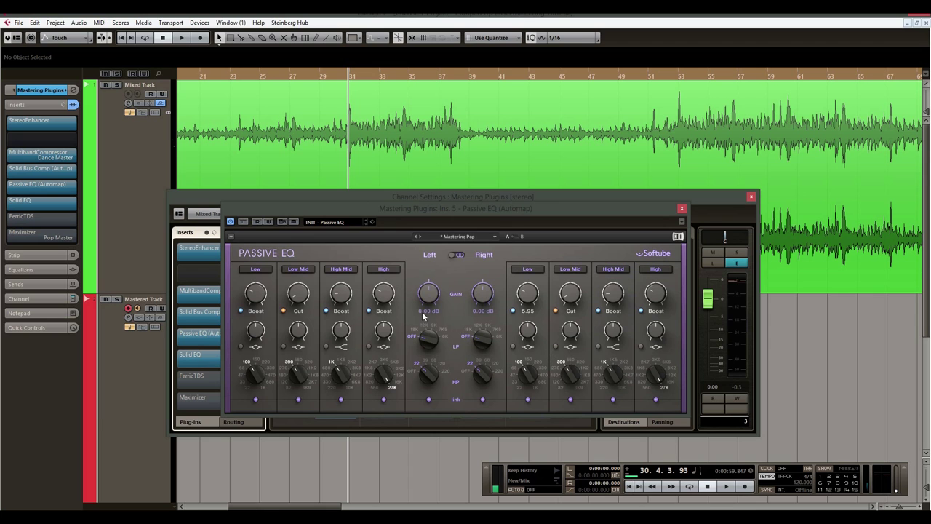
{"action": "left_click", "coordinate": [683, 211]}
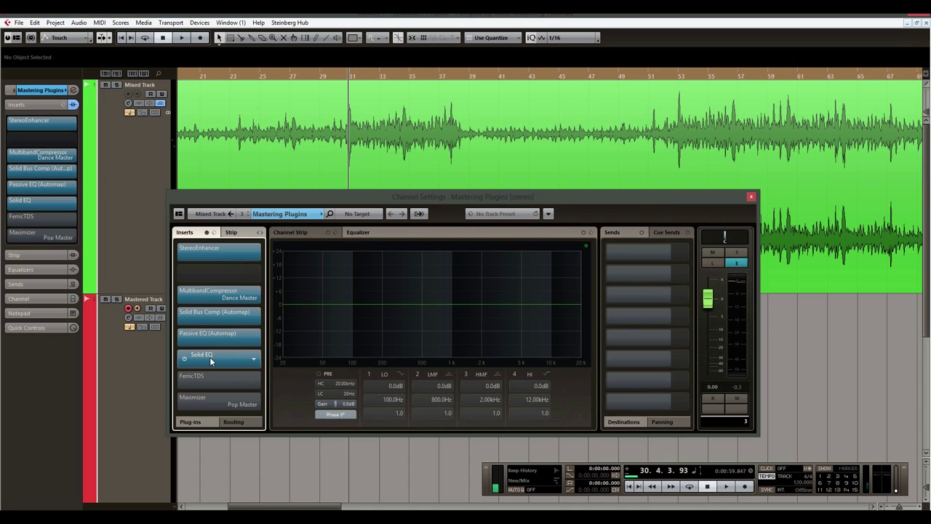
Set the Solid EQ's low-mid gain to -4.0 dB, then close, reopen and close the editor.
{"action": "left_click", "coordinate": [204, 360]}
{"action": "left_click", "coordinate": [219, 353]}
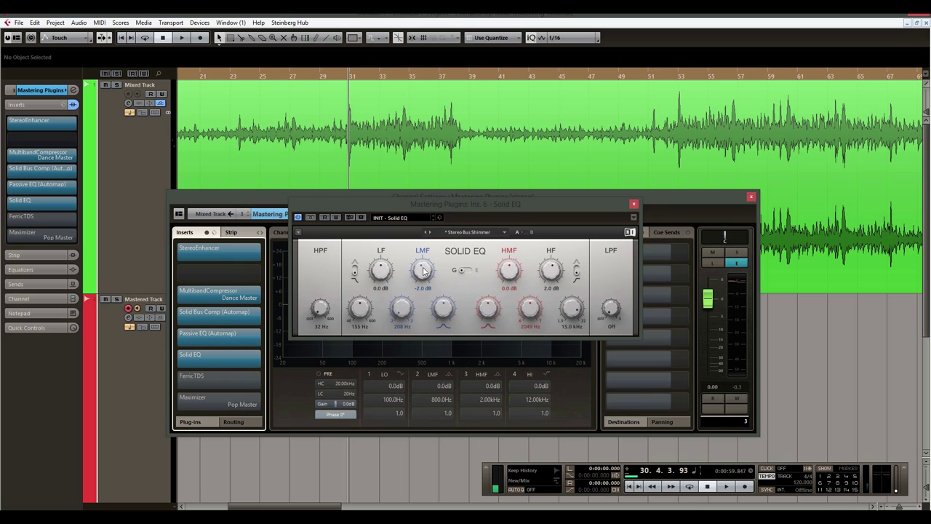
{"action": "left_click_drag", "start_coordinate": [424, 271], "coordinate": [423, 280]}
{"action": "left_click_drag", "start_coordinate": [422, 279], "coordinate": [422, 280]}
{"action": "left_click", "coordinate": [634, 204]}
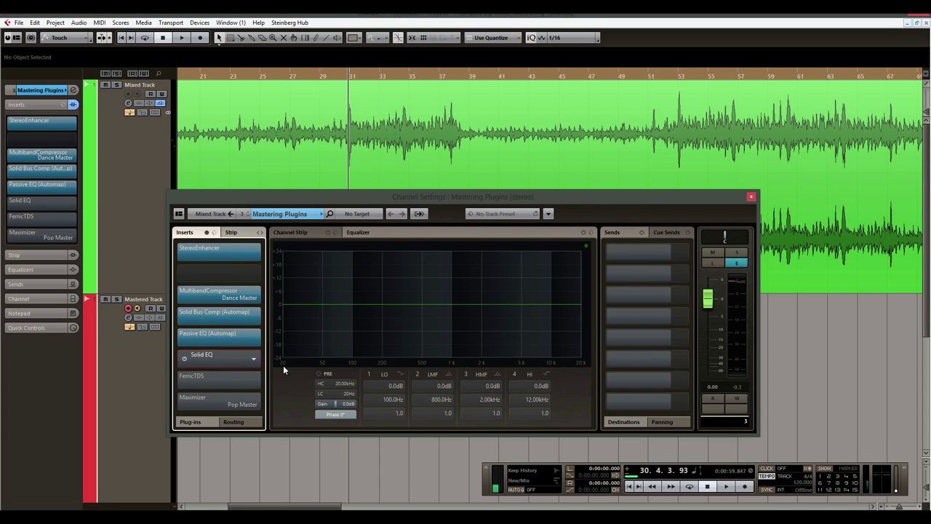
{"action": "left_click", "coordinate": [217, 360]}
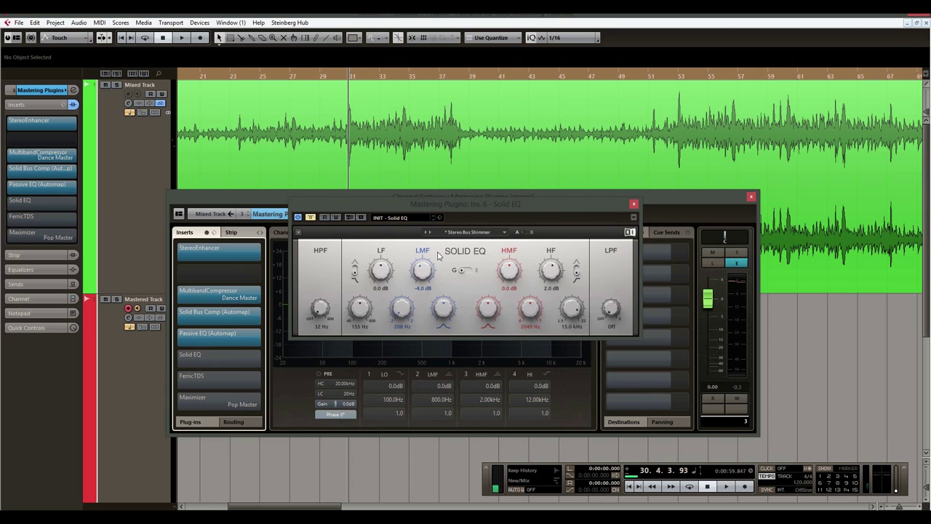
{"action": "left_click", "coordinate": [634, 206]}
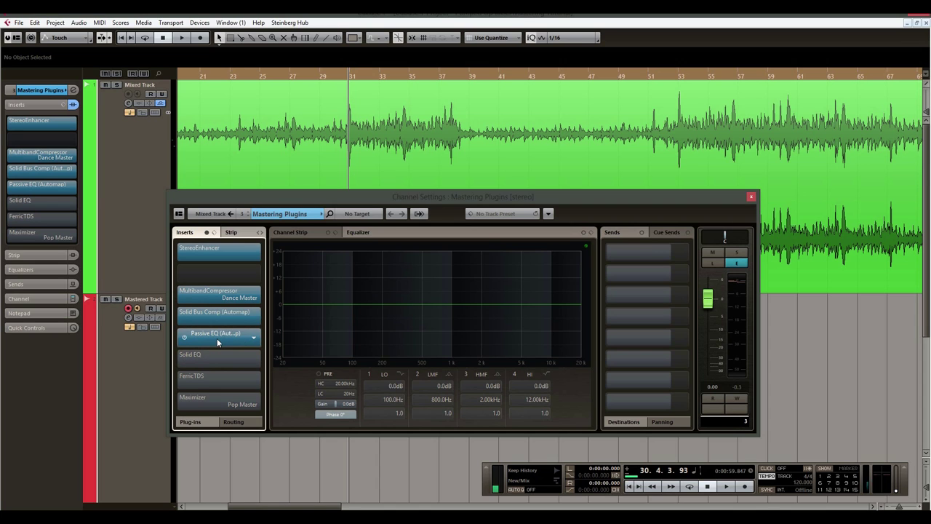
{"action": "left_click", "coordinate": [215, 316]}
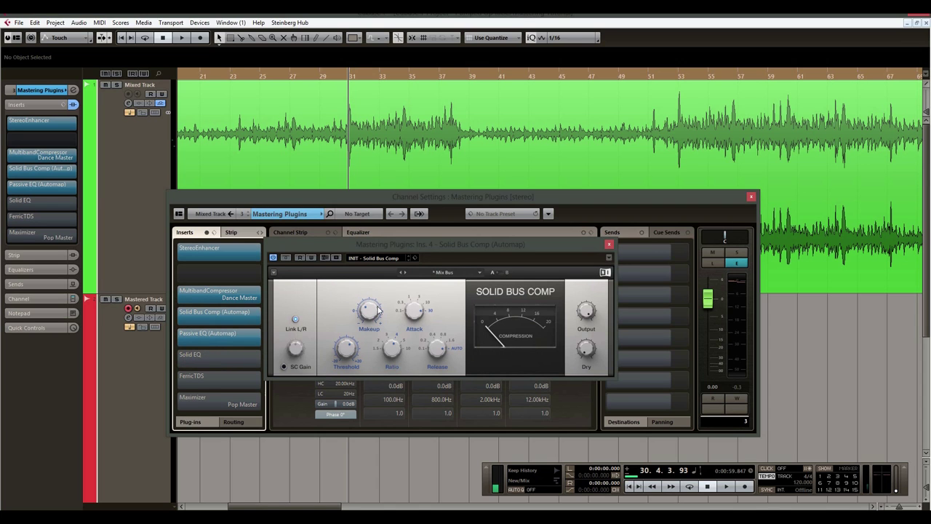
{"action": "left_click", "coordinate": [218, 294]}
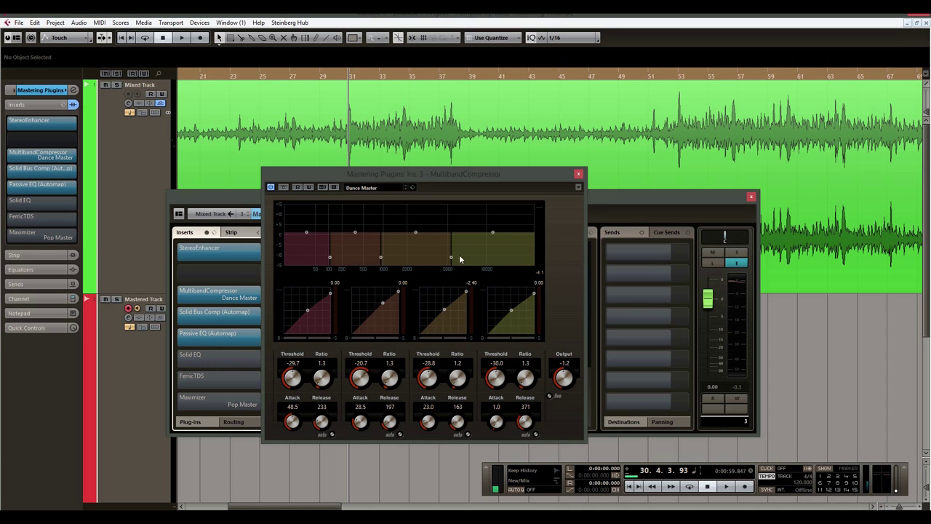
{"action": "left_click", "coordinate": [580, 177]}
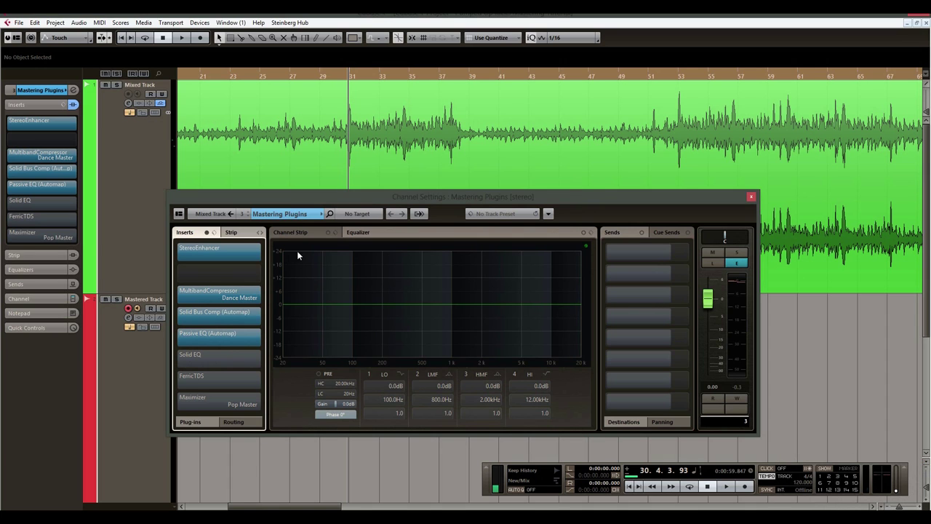
{"action": "left_click", "coordinate": [213, 294]}
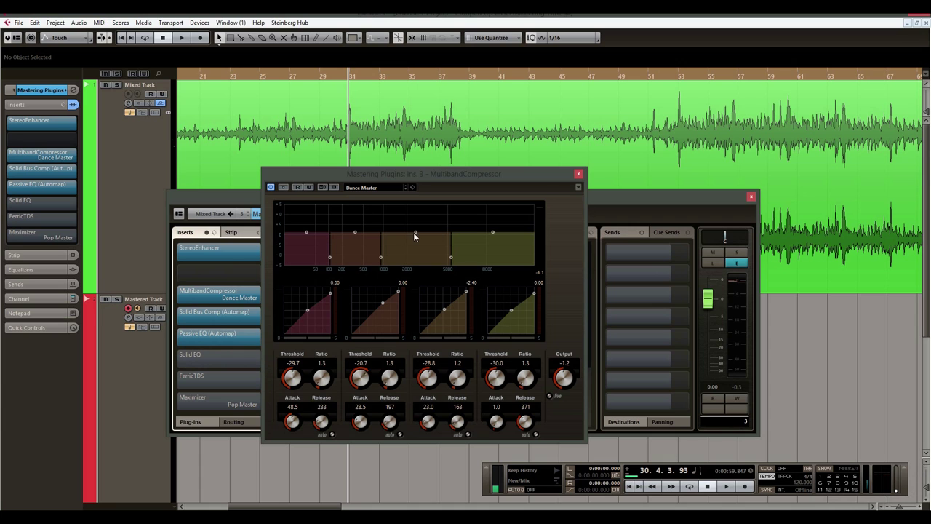
{"action": "left_click", "coordinate": [578, 176]}
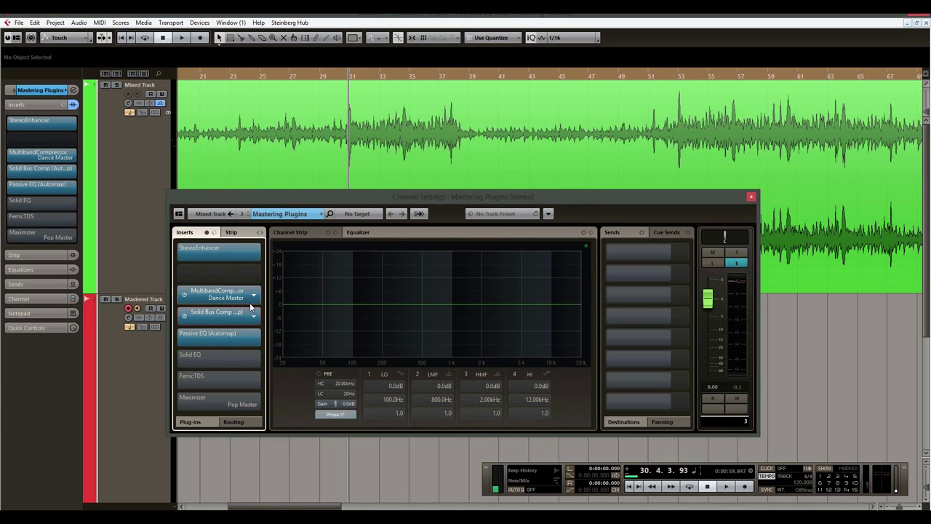
{"action": "left_click", "coordinate": [213, 315]}
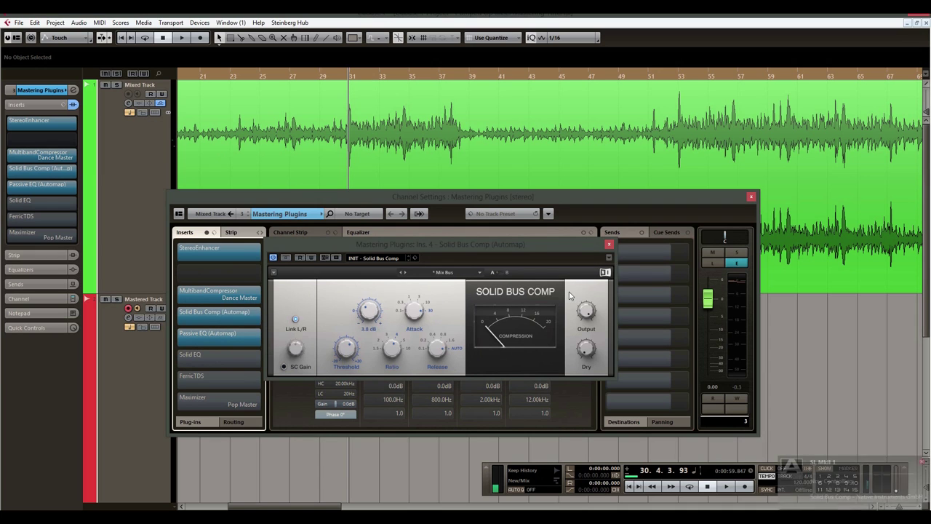
{"action": "left_click", "coordinate": [609, 243]}
{"action": "left_click", "coordinate": [225, 335]}
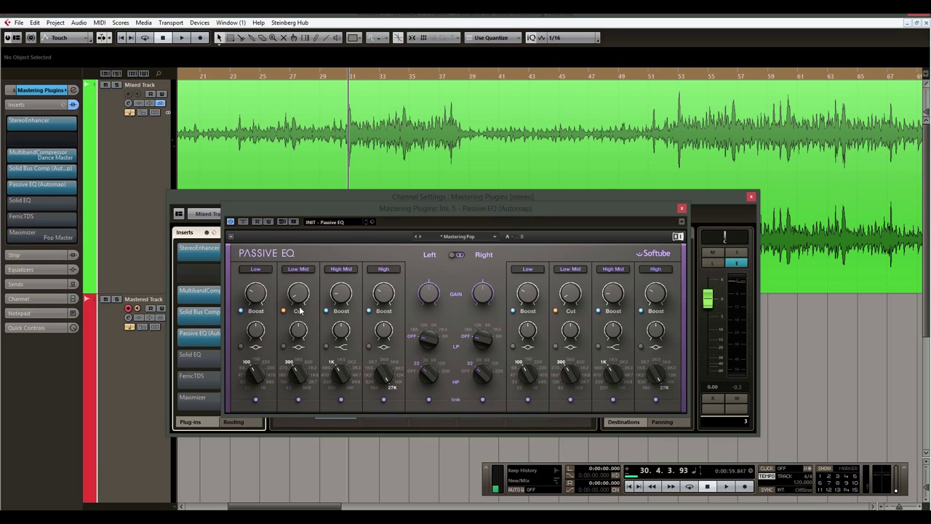
{"action": "left_click", "coordinate": [681, 208]}
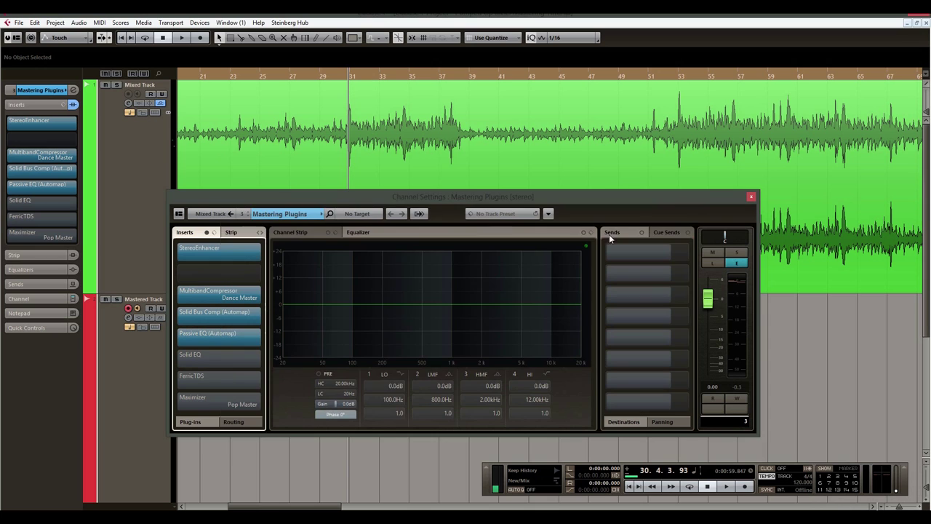
{"action": "left_click", "coordinate": [227, 377]}
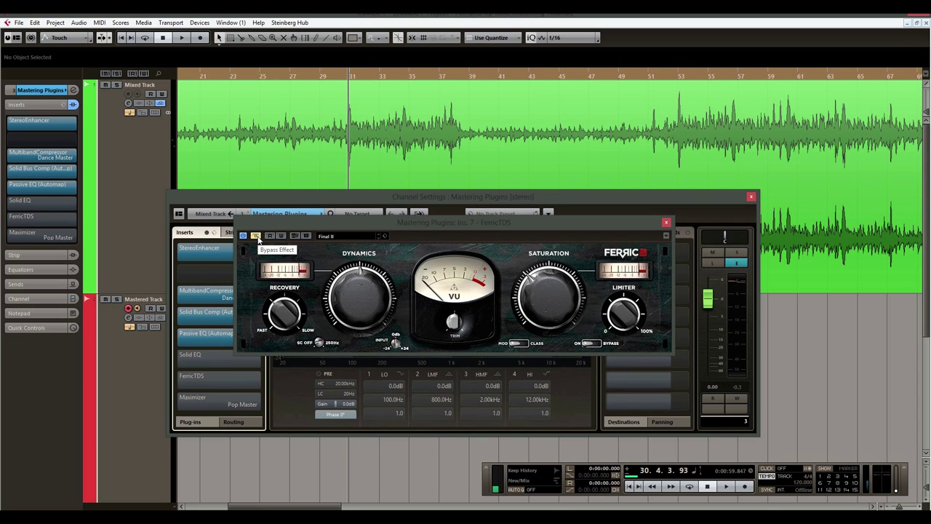
{"action": "left_click", "coordinate": [667, 222]}
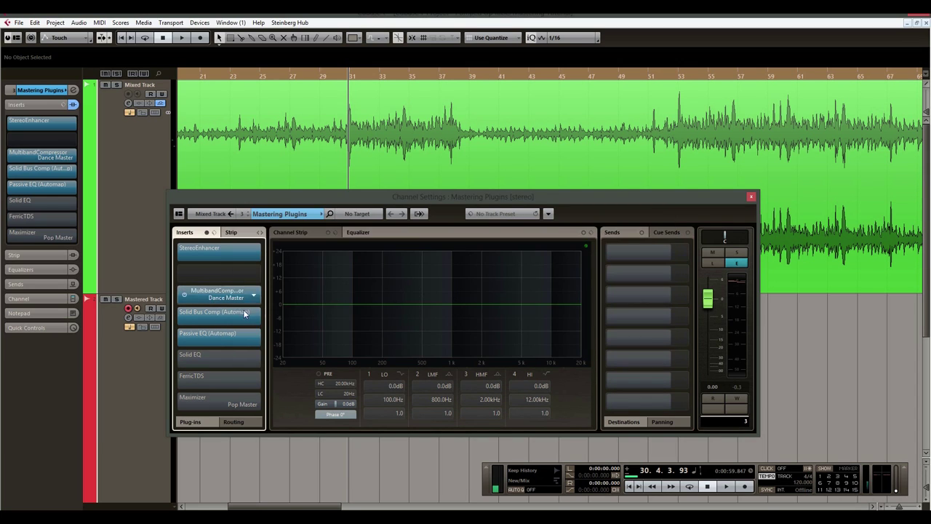
{"action": "left_click", "coordinate": [208, 338]}
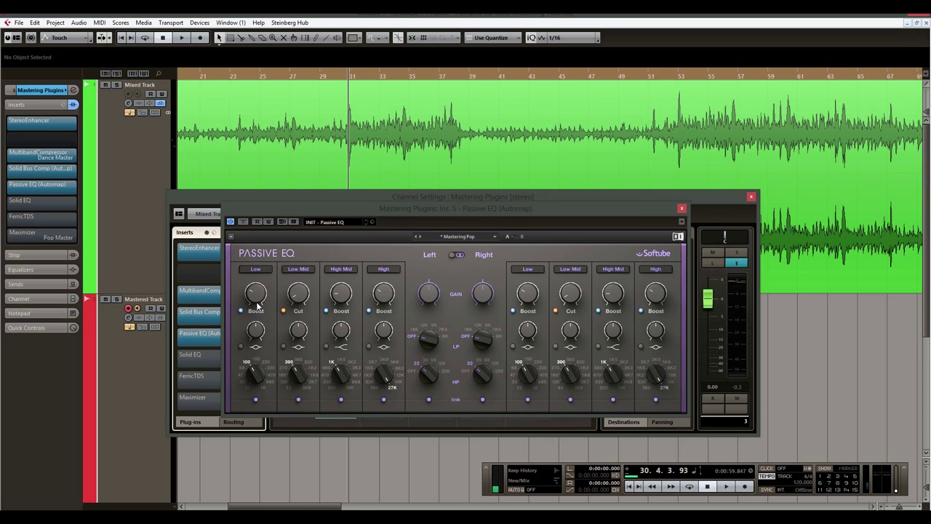
{"action": "mouse_move", "coordinate": [260, 299]}
{"action": "left_click", "coordinate": [682, 210]}
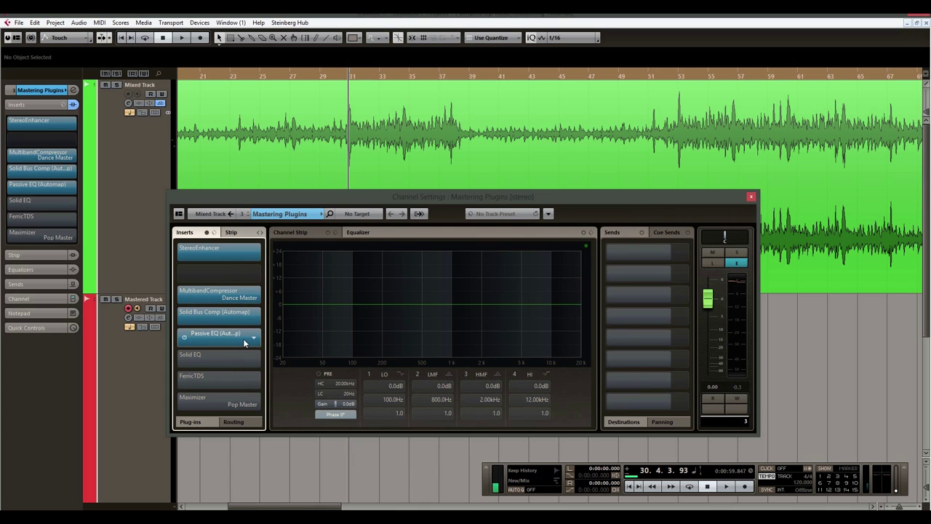
Open FerricTDS, take it out of bypass and keep the Final II preset.
{"action": "left_click", "coordinate": [220, 375]}
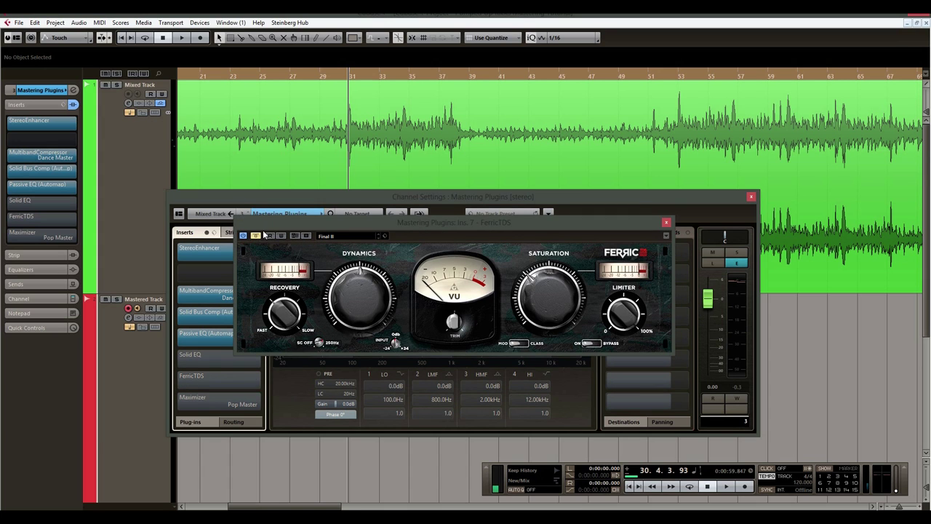
{"action": "left_click_drag", "start_coordinate": [390, 221], "coordinate": [390, 233]}
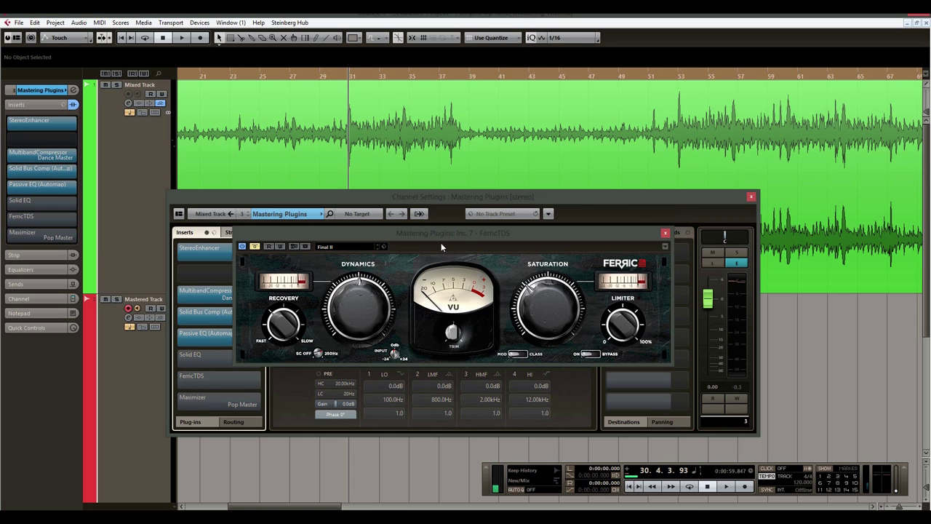
{"action": "left_click_drag", "start_coordinate": [443, 233], "coordinate": [443, 245]}
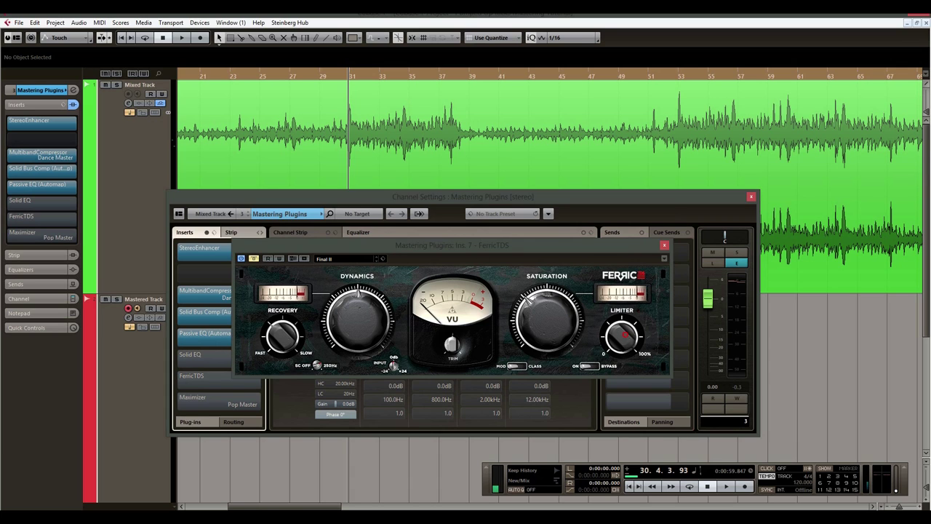
{"action": "left_click", "coordinate": [254, 259]}
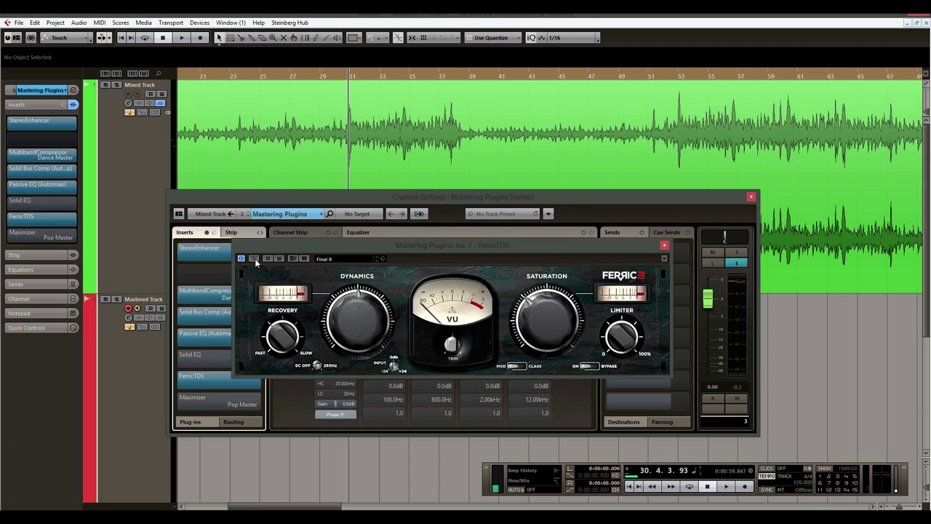
{"action": "left_click_drag", "start_coordinate": [627, 339], "coordinate": [631, 335]}
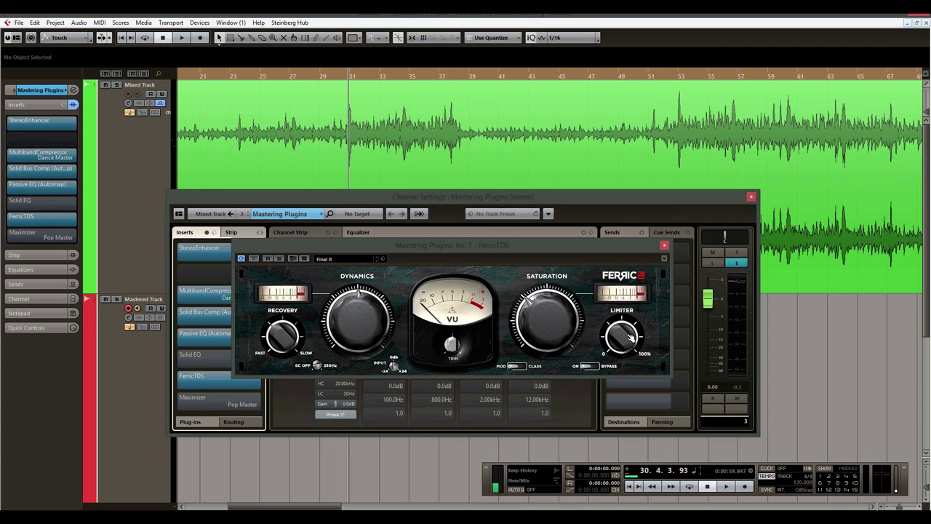
{"action": "left_click", "coordinate": [344, 261]}
{"action": "left_click", "coordinate": [346, 312]}
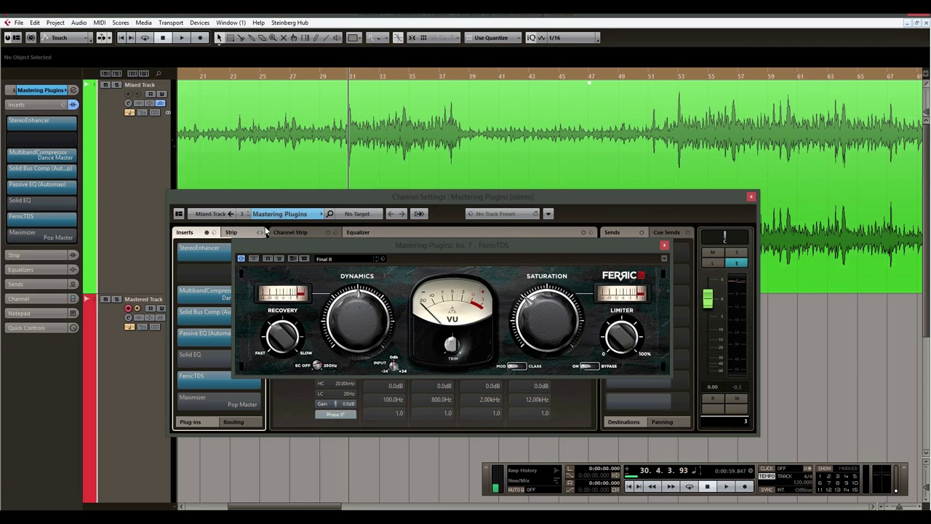
Play from bar 27 toggling FerricTDS bypass to compare, leaving it active.
{"action": "left_click", "coordinate": [255, 258]}
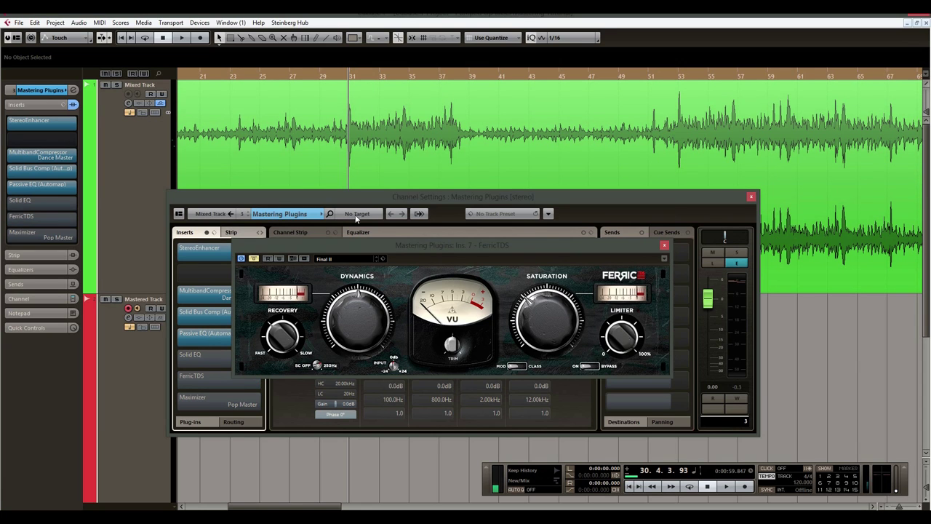
{"action": "left_click_drag", "start_coordinate": [339, 78], "coordinate": [296, 77]}
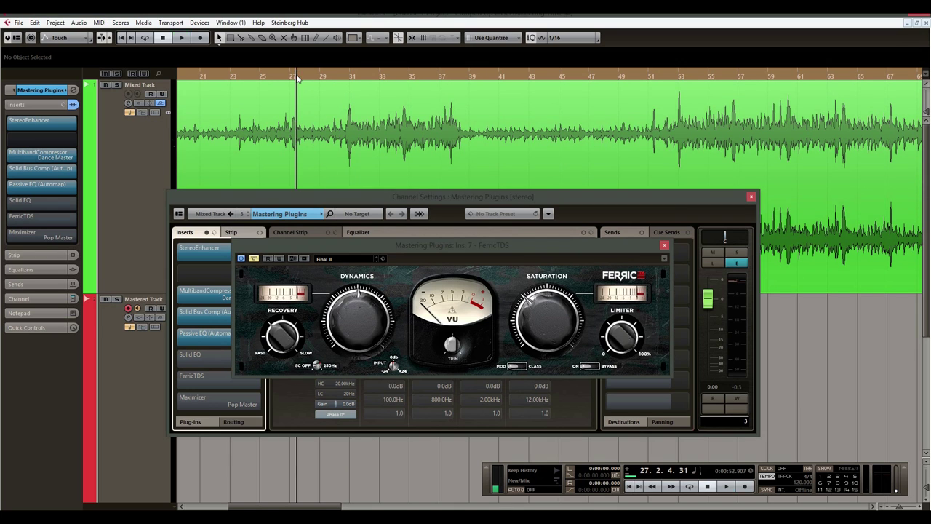
{"action": "key", "text": "space"}
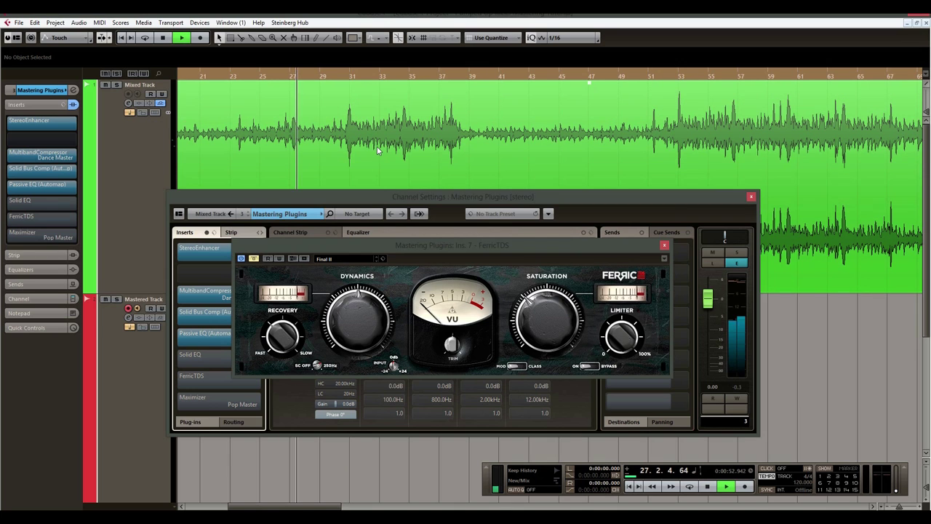
{"action": "left_click", "coordinate": [254, 259]}
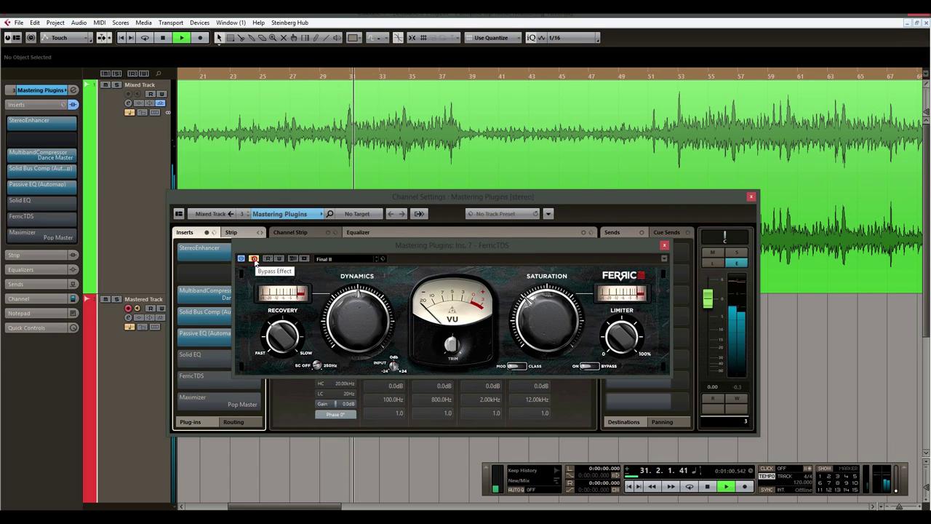
{"action": "left_click", "coordinate": [254, 259]}
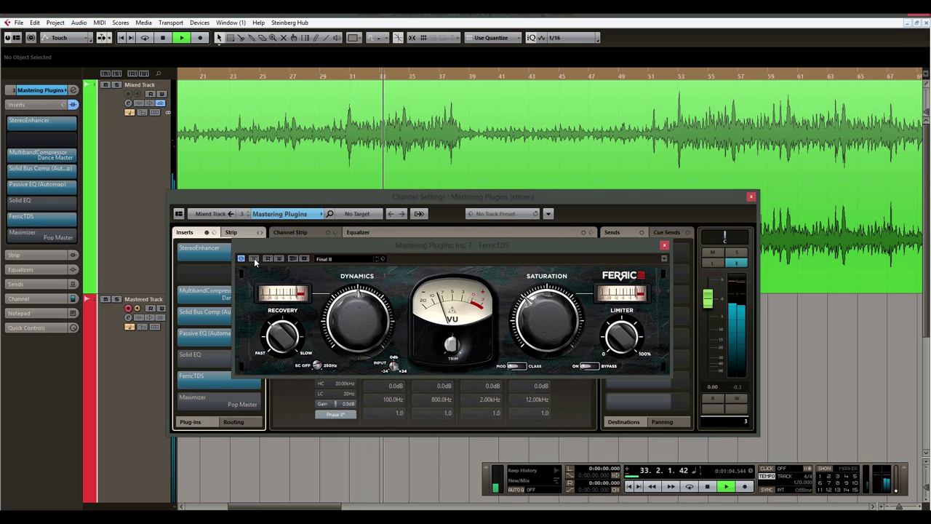
{"action": "left_click", "coordinate": [254, 258]}
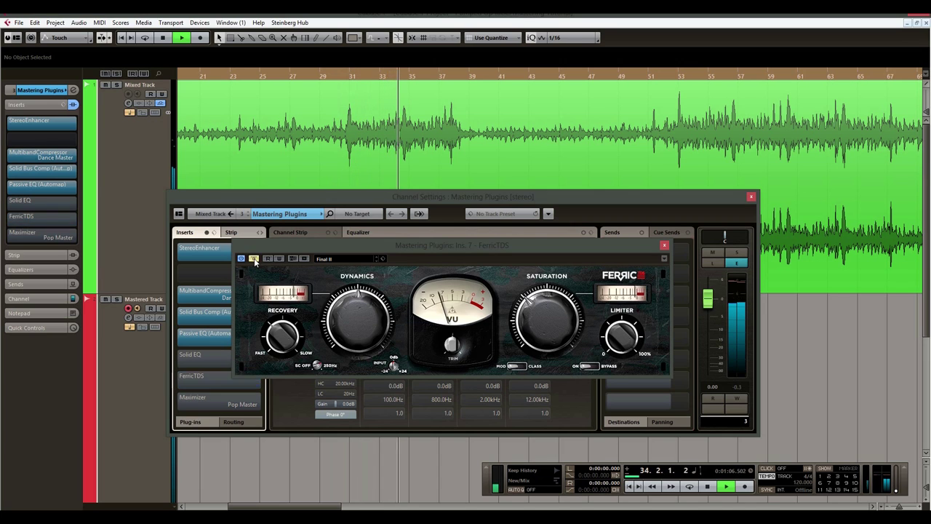
{"action": "left_click", "coordinate": [254, 259]}
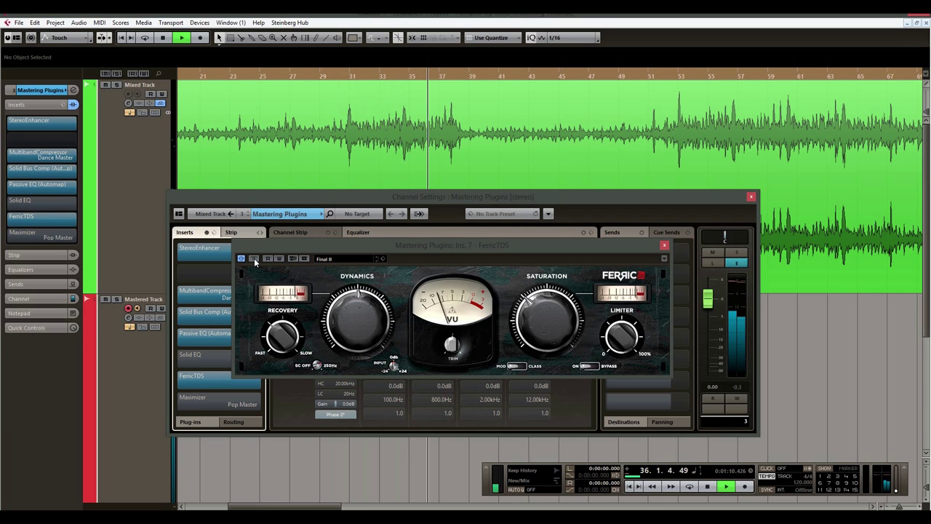
{"action": "key", "text": "space"}
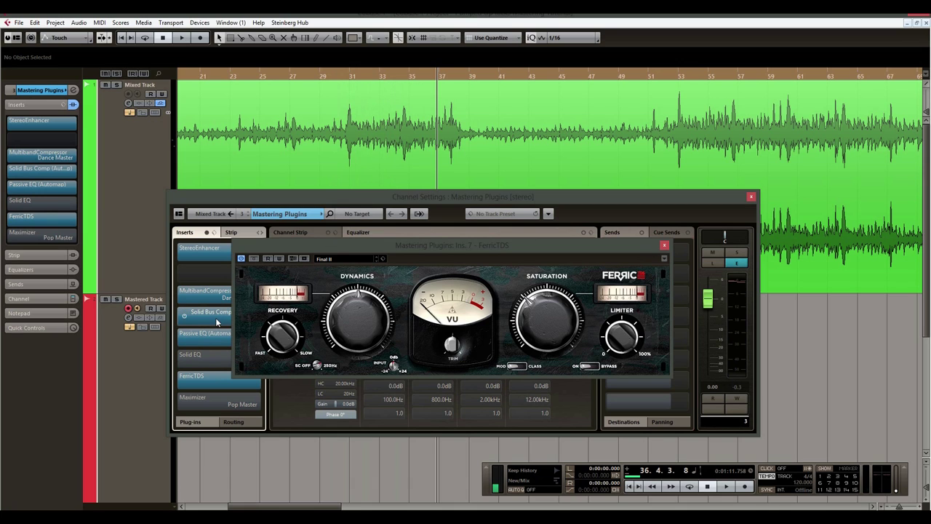
Check the Maximizer's Pop Master settings (Output -0.3, Optimize 34.2), then return to bar 23.
{"action": "left_click", "coordinate": [664, 245]}
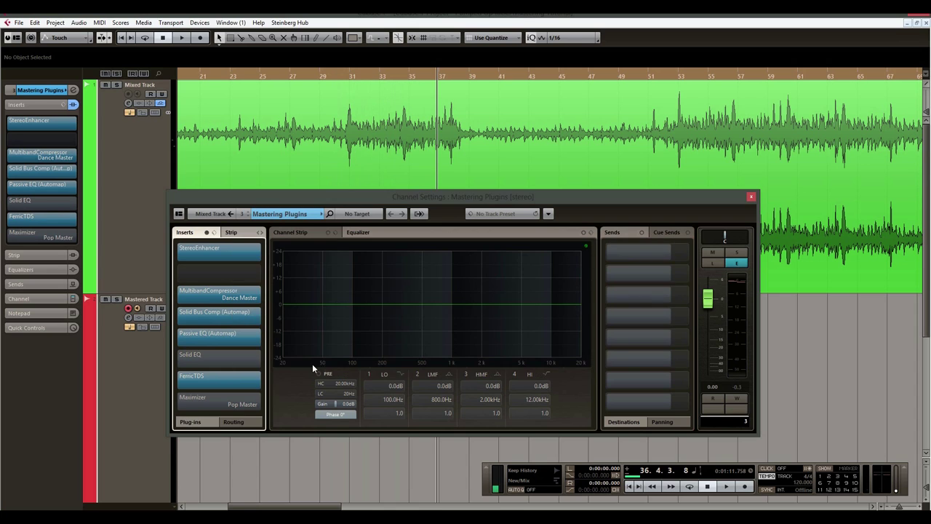
{"action": "left_click", "coordinate": [211, 403]}
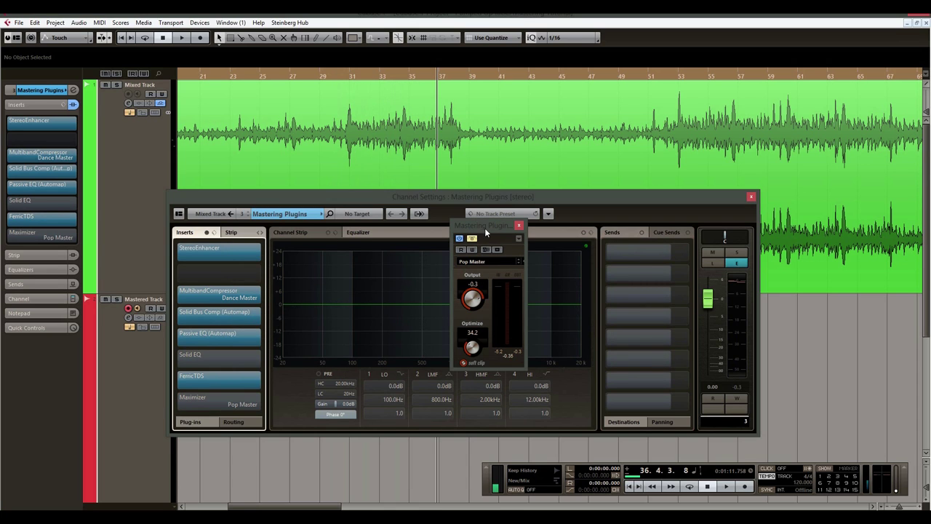
{"action": "left_click_drag", "start_coordinate": [486, 231], "coordinate": [491, 236]}
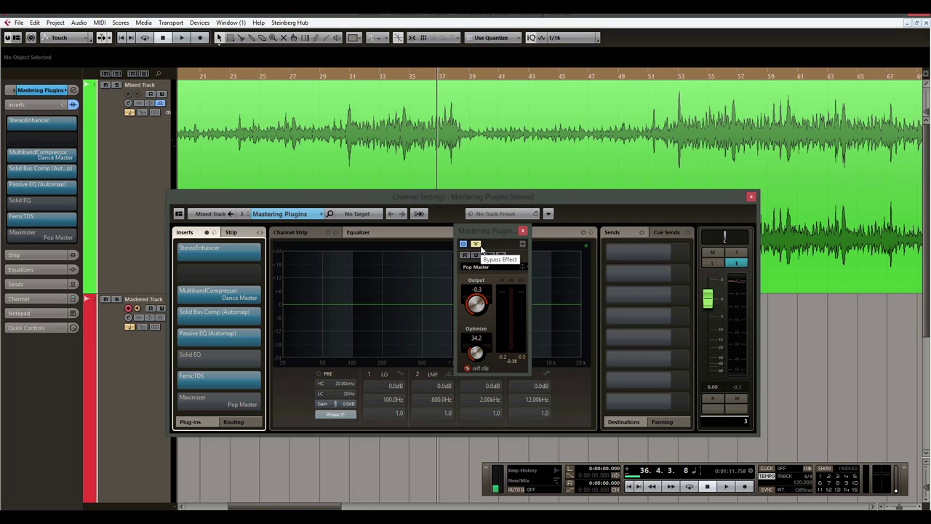
{"action": "left_click", "coordinate": [523, 232]}
{"action": "left_click_drag", "start_coordinate": [379, 75], "coordinate": [278, 54]}
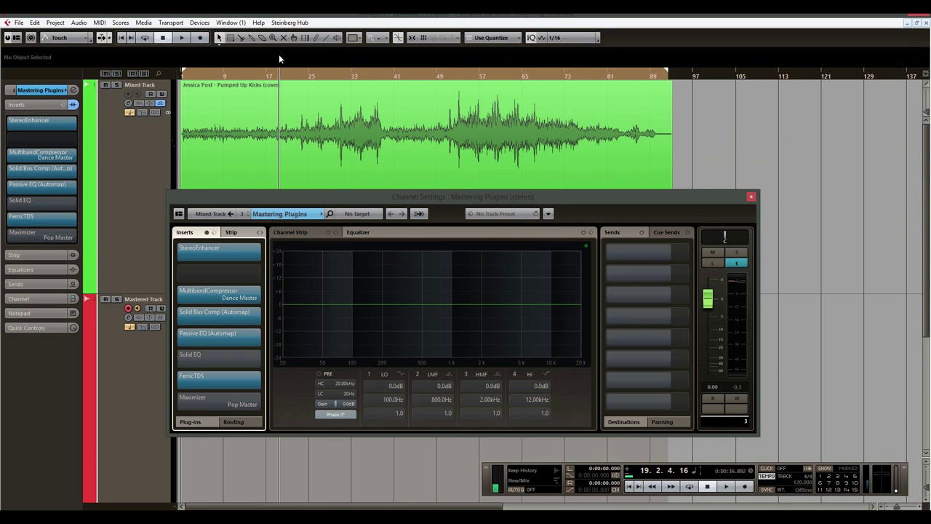
Play from around bar 12 switching the Maximizer on and off to compare.
{"action": "mouse_move", "coordinate": [245, 341]}
{"action": "left_click", "coordinate": [245, 75]}
{"action": "key", "text": "space"}
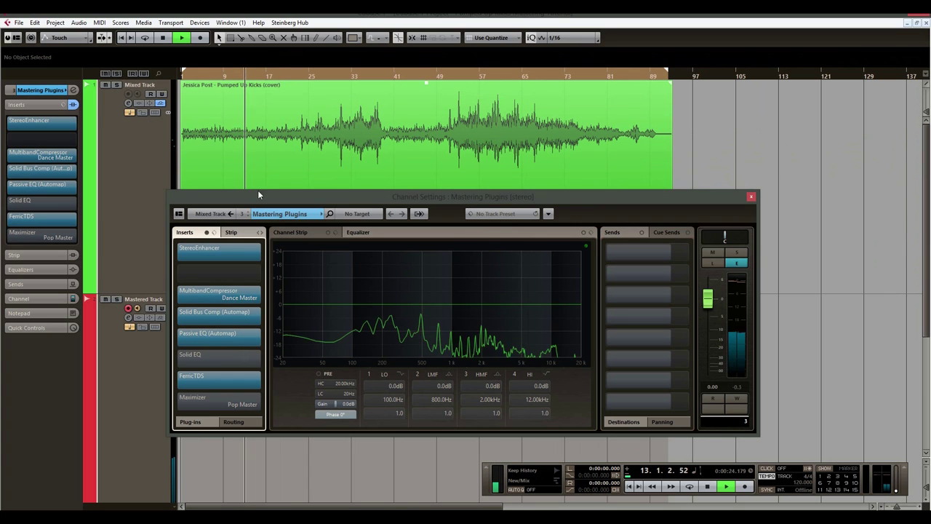
{"action": "mouse_move", "coordinate": [186, 405]}
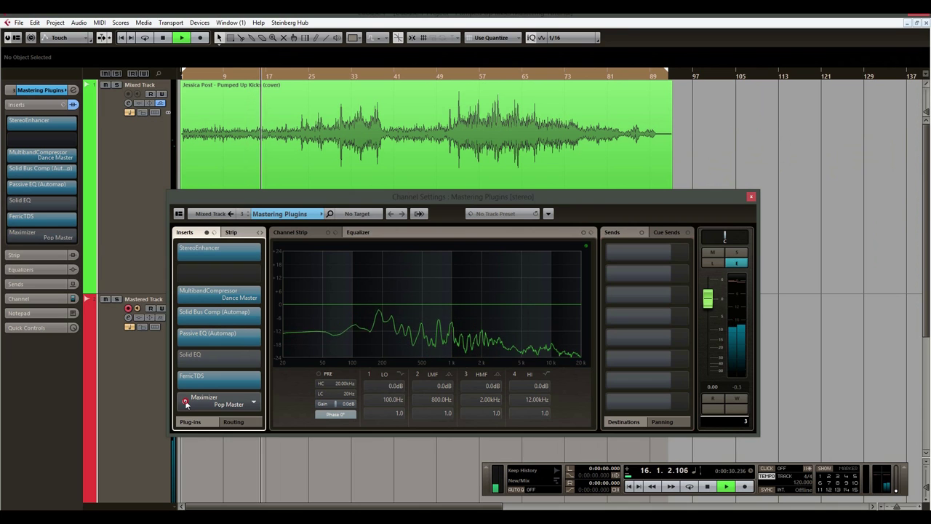
{"action": "left_click", "coordinate": [185, 405]}
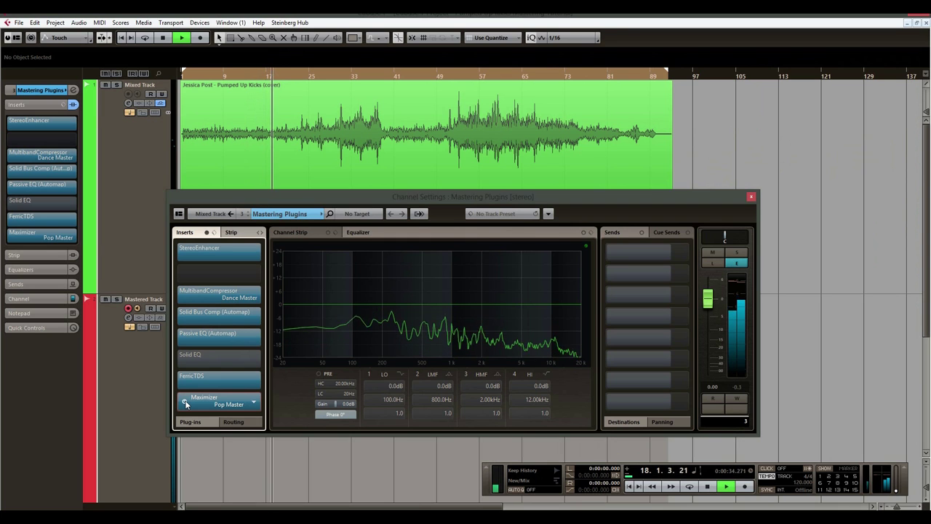
{"action": "left_click", "coordinate": [185, 405]}
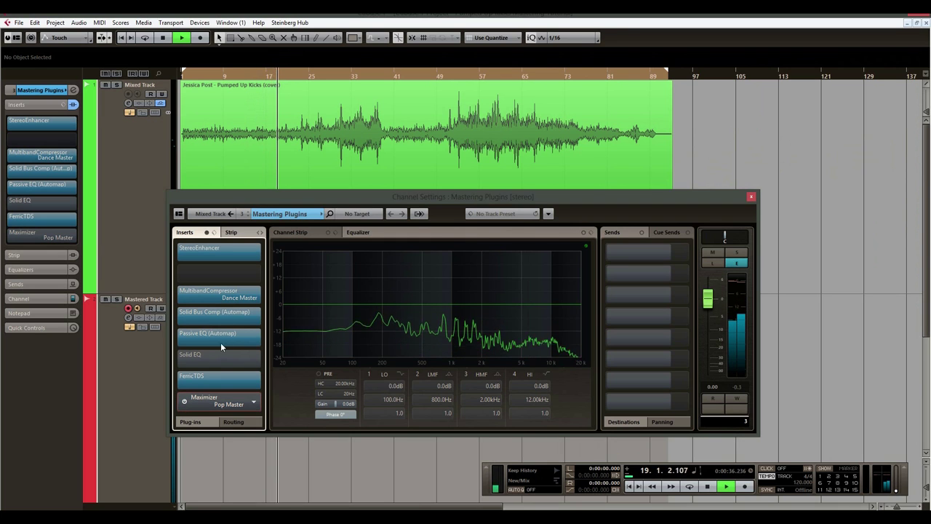
{"action": "key", "text": "space"}
Replay from around bar 31 comparing again, leaving the Maximizer switched on.
{"action": "left_click", "coordinate": [332, 75]}
{"action": "left_click_drag", "start_coordinate": [332, 75], "coordinate": [345, 75]}
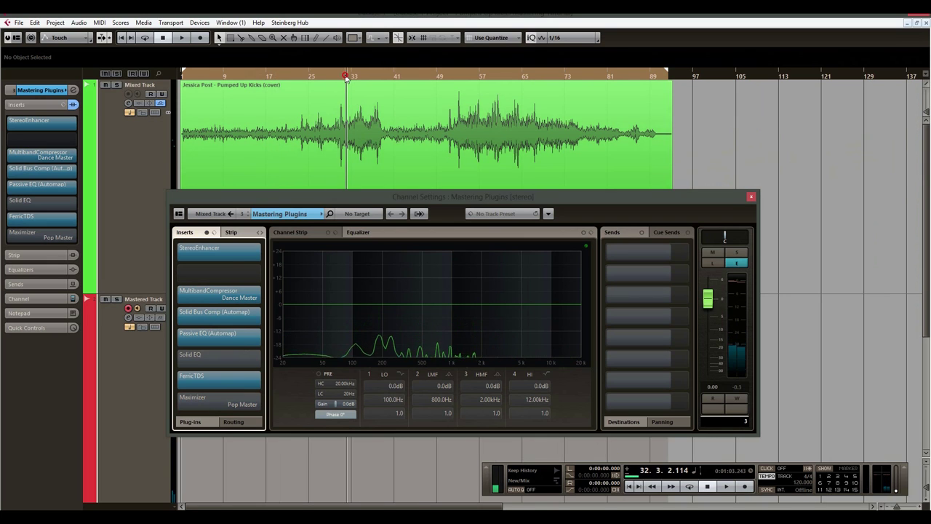
{"action": "left_click", "coordinate": [186, 405]}
{"action": "key", "text": "space"}
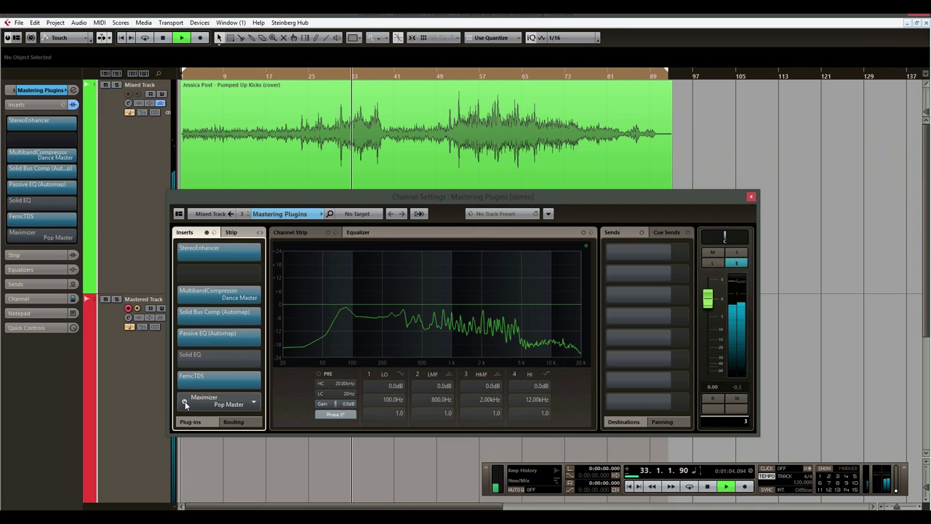
{"action": "left_click", "coordinate": [186, 404]}
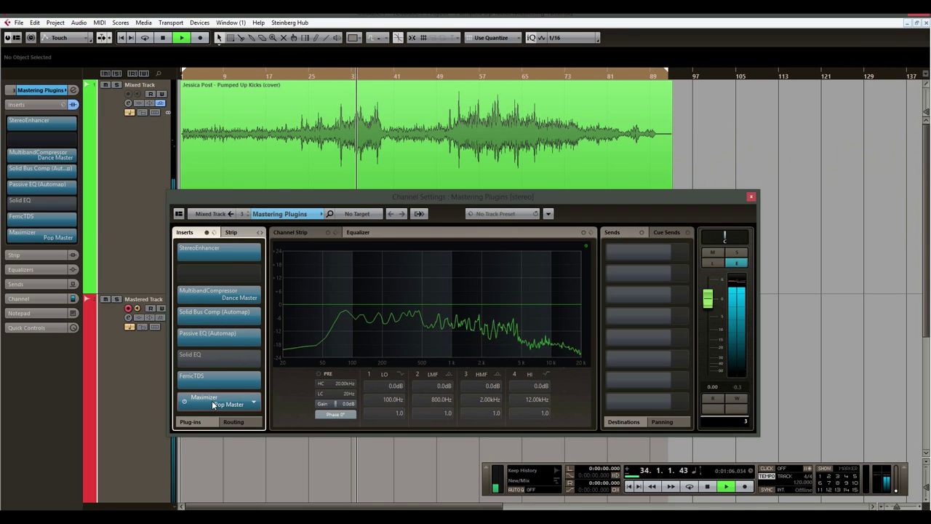
{"action": "key", "text": "space"}
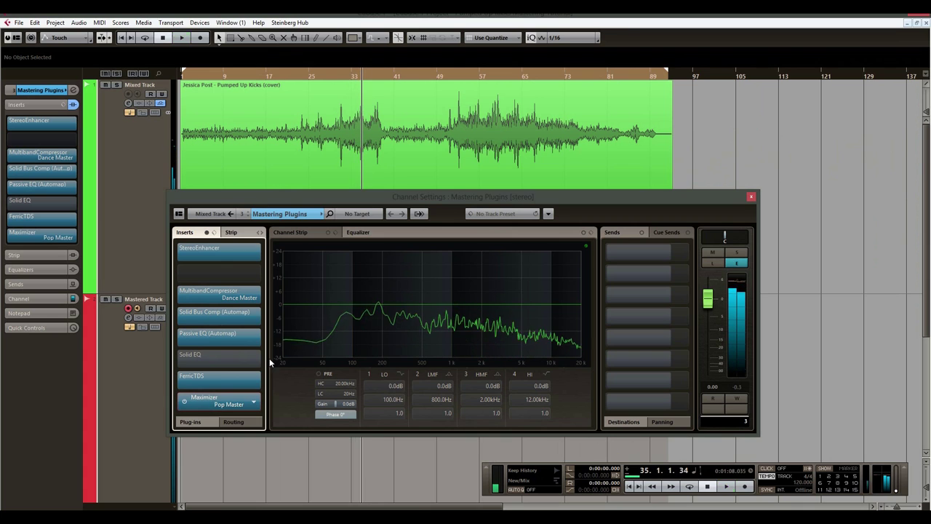
Zoom out with G, move the playhead near bar 12 and reopen the Maximizer editor.
{"action": "left_click", "coordinate": [348, 75]}
{"action": "key", "text": "g"}
{"action": "key", "text": "g"}
{"action": "left_click", "coordinate": [247, 75]}
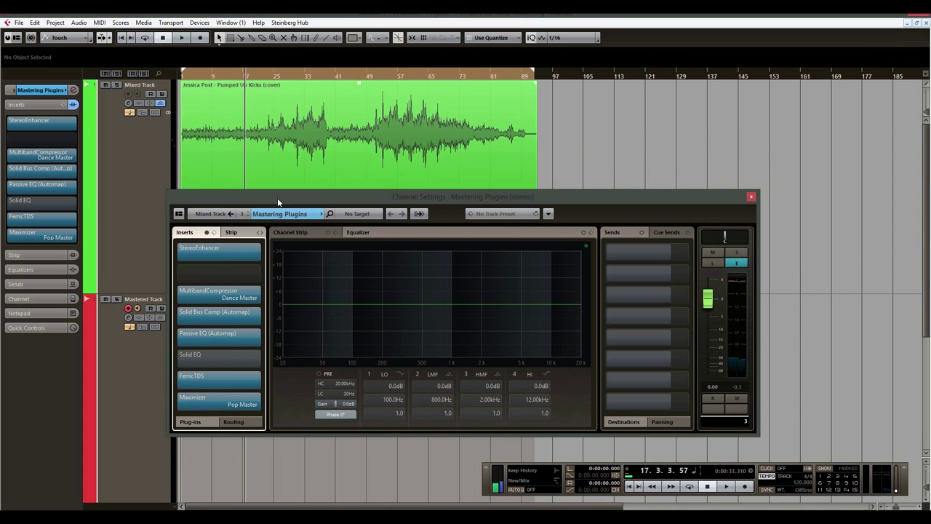
{"action": "left_click", "coordinate": [223, 402]}
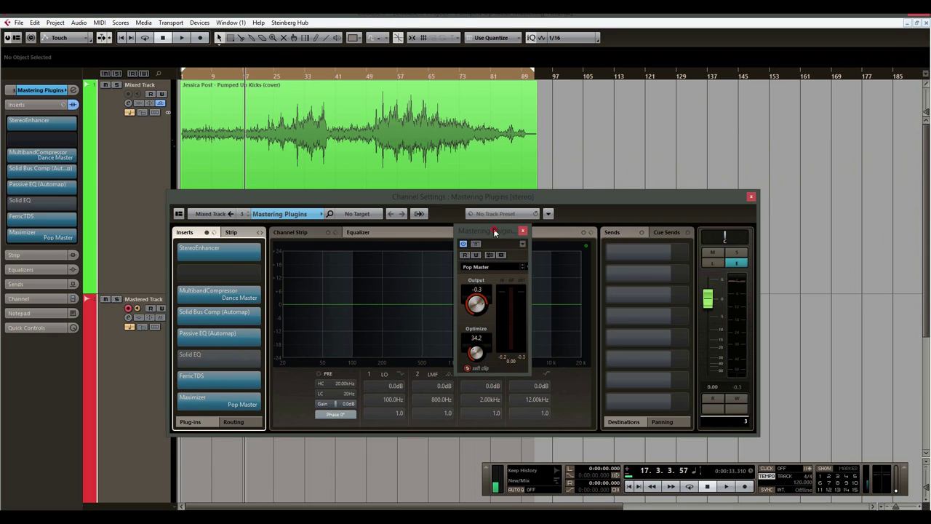
{"action": "left_click_drag", "start_coordinate": [494, 233], "coordinate": [477, 244]}
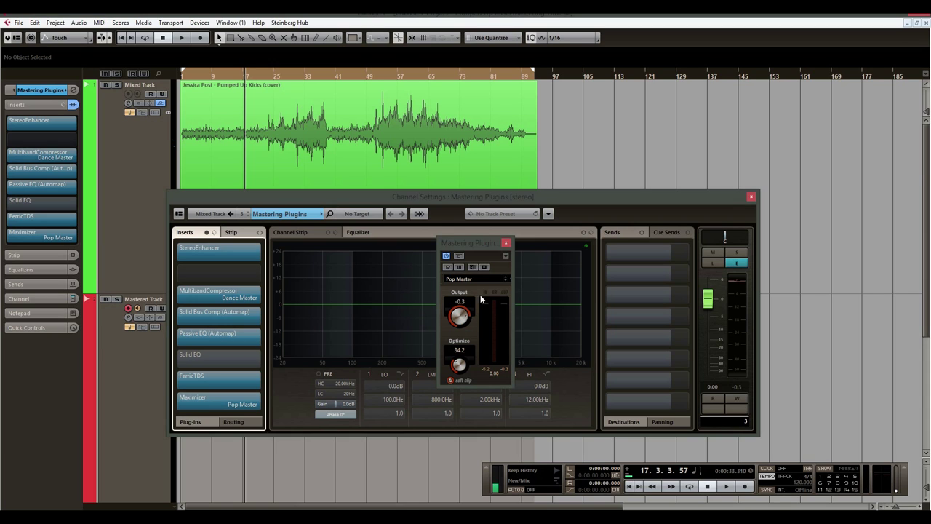
{"action": "left_click_drag", "start_coordinate": [481, 244], "coordinate": [468, 248]}
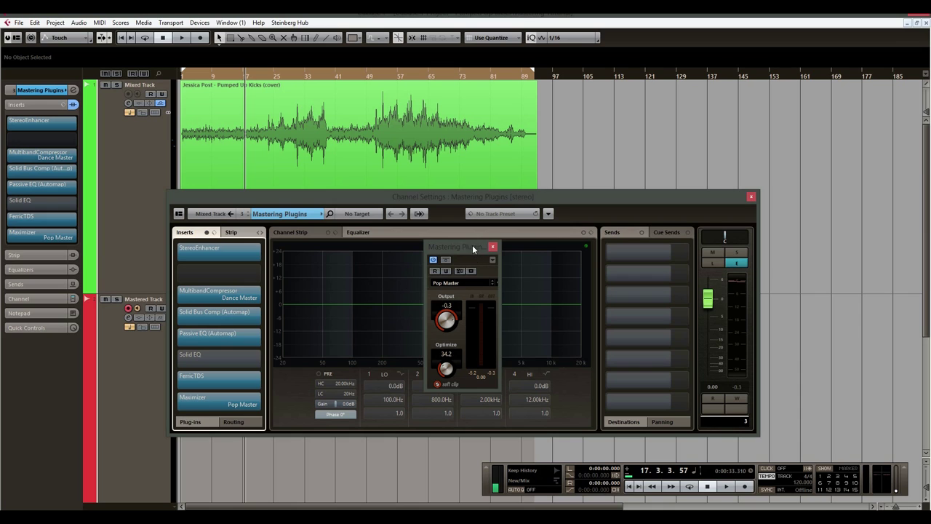
{"action": "left_click_drag", "start_coordinate": [473, 249], "coordinate": [457, 249]}
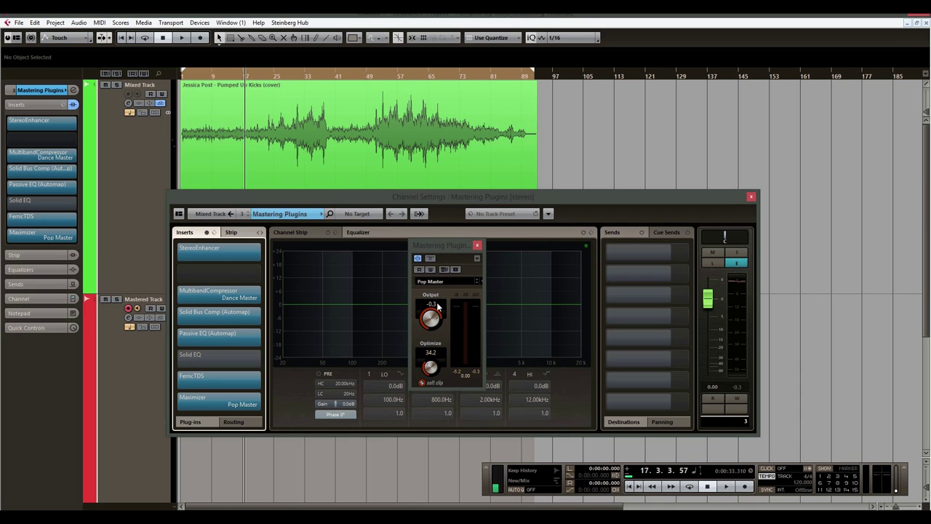
{"action": "left_click_drag", "start_coordinate": [433, 308], "coordinate": [433, 304]}
{"action": "left_click_drag", "start_coordinate": [441, 245], "coordinate": [443, 241]}
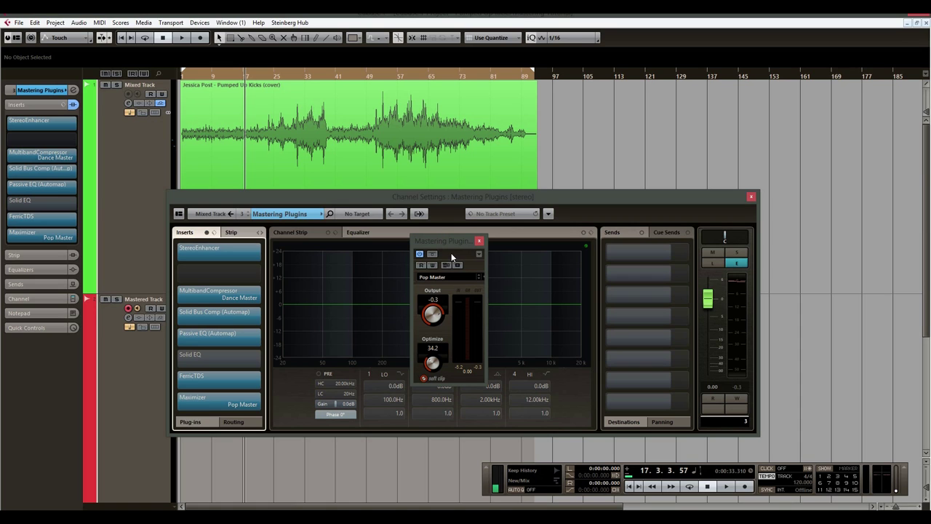
Load SoftClipper from the Distortion category into the empty second insert slot.
{"action": "left_click", "coordinate": [251, 279]}
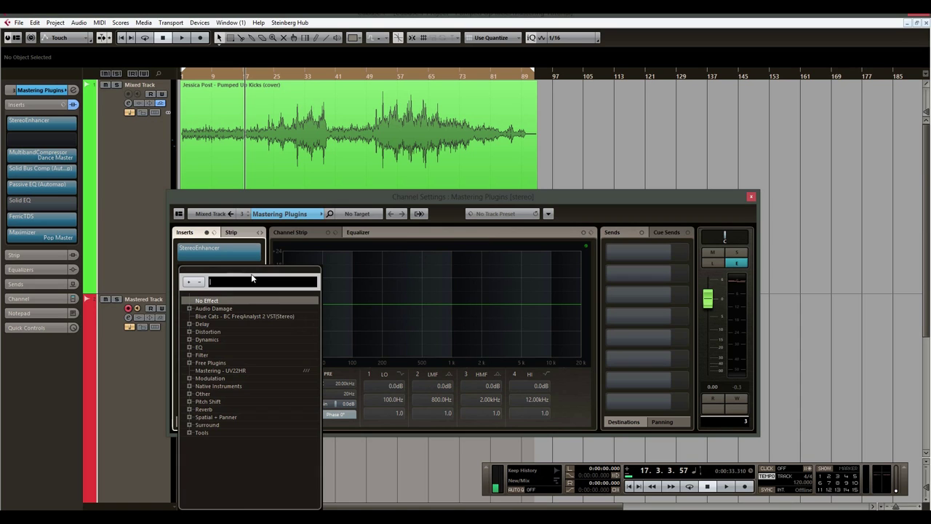
{"action": "left_click", "coordinate": [189, 332]}
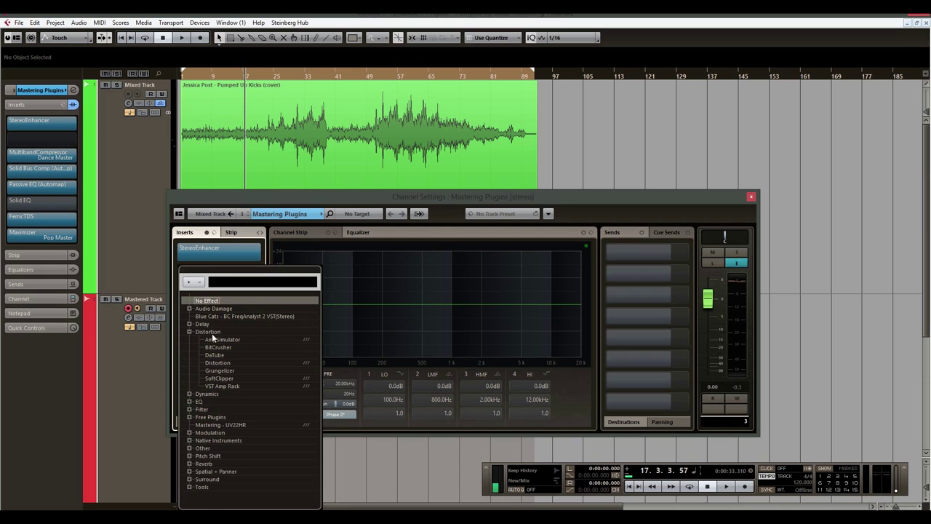
{"action": "left_click", "coordinate": [217, 379]}
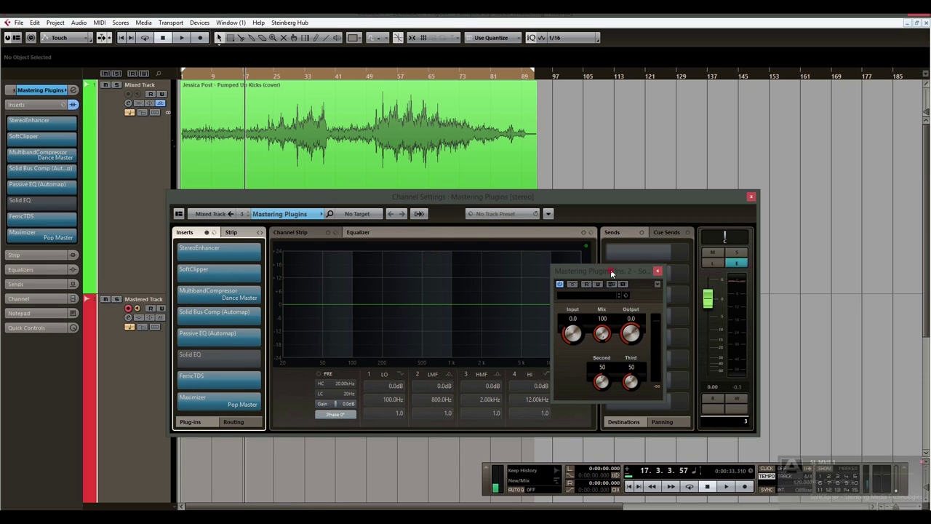
{"action": "left_click_drag", "start_coordinate": [610, 269], "coordinate": [556, 267]}
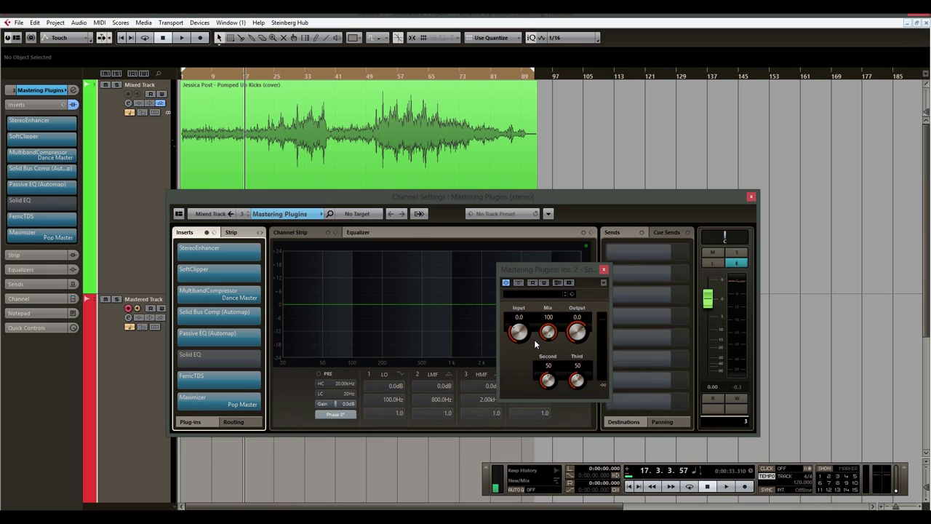
Close the SoftClipper editor and clear the second insert slot again.
{"action": "left_click", "coordinate": [603, 269]}
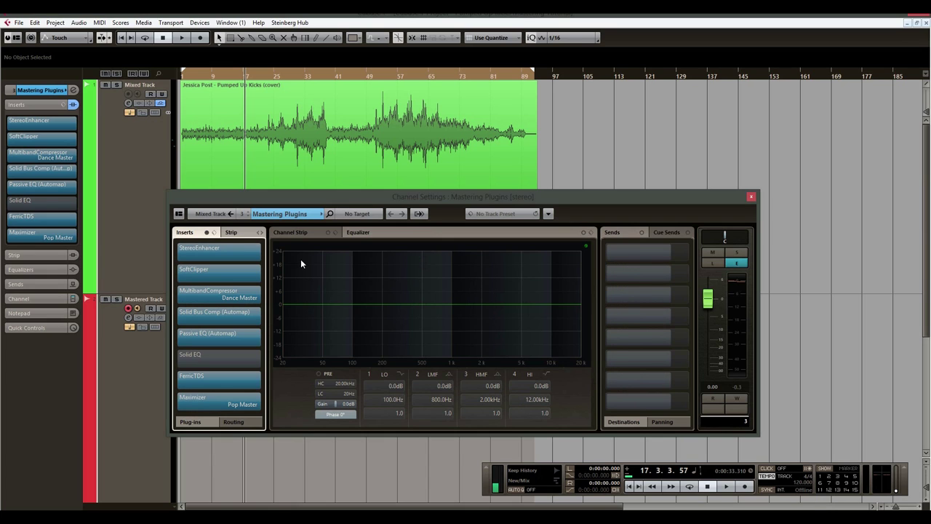
{"action": "left_click", "coordinate": [254, 273]}
{"action": "key", "text": "Escape"}
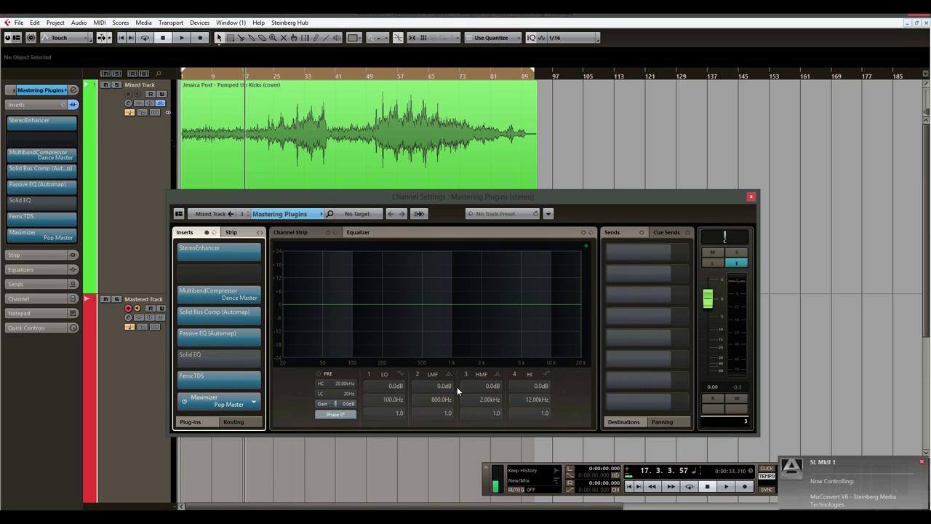
Reopen the Maximizer editor and audition the master from about bar 12.
{"action": "left_click", "coordinate": [218, 400]}
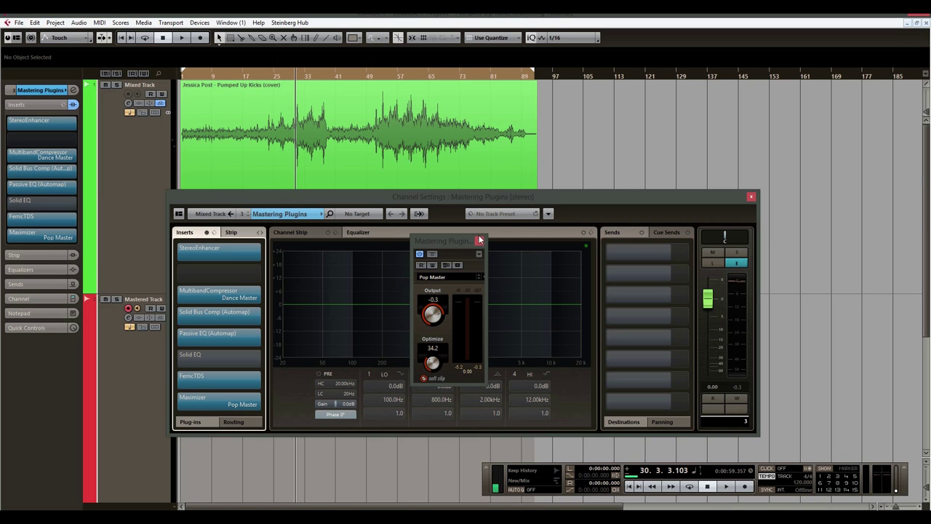
{"action": "left_click_drag", "start_coordinate": [298, 78], "coordinate": [207, 78]}
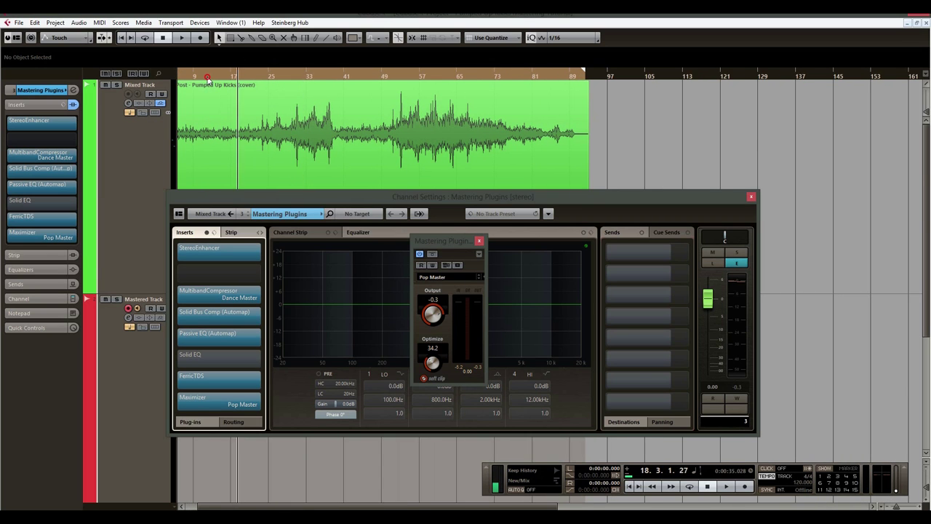
{"action": "left_click", "coordinate": [207, 79]}
{"action": "key", "text": "space"}
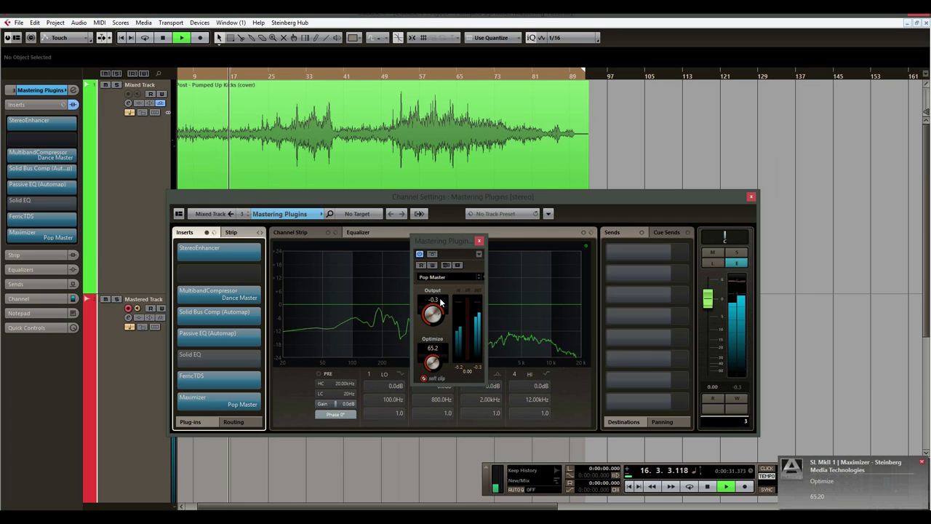
{"action": "key", "text": "space"}
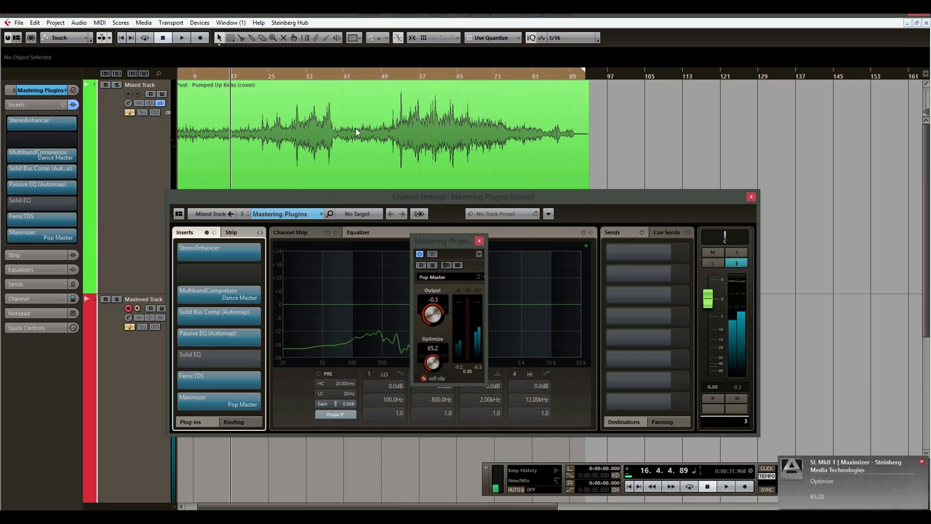
Audition bars 33, 10, 30, 32, 47 and 53 while raising Optimize to 65.2.
{"action": "left_click", "coordinate": [297, 76]}
{"action": "key", "text": "space"}
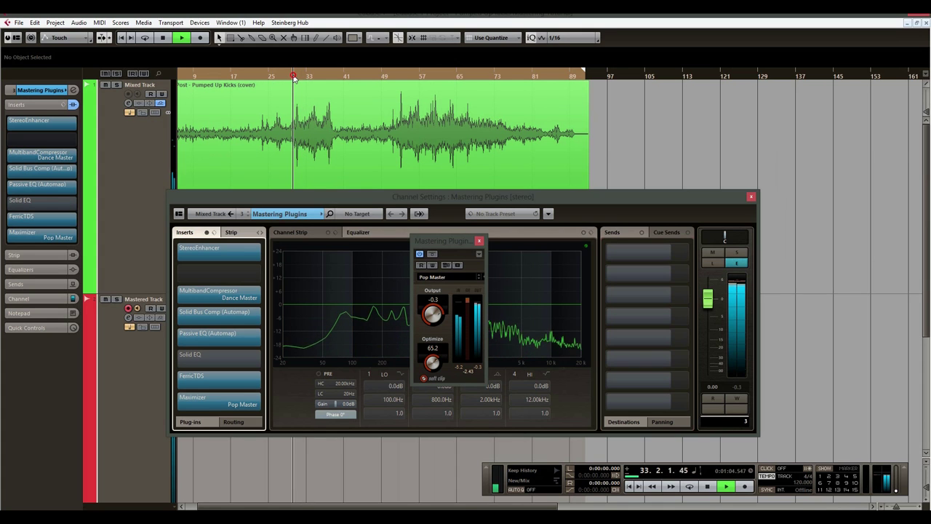
{"action": "left_click", "coordinate": [203, 76]}
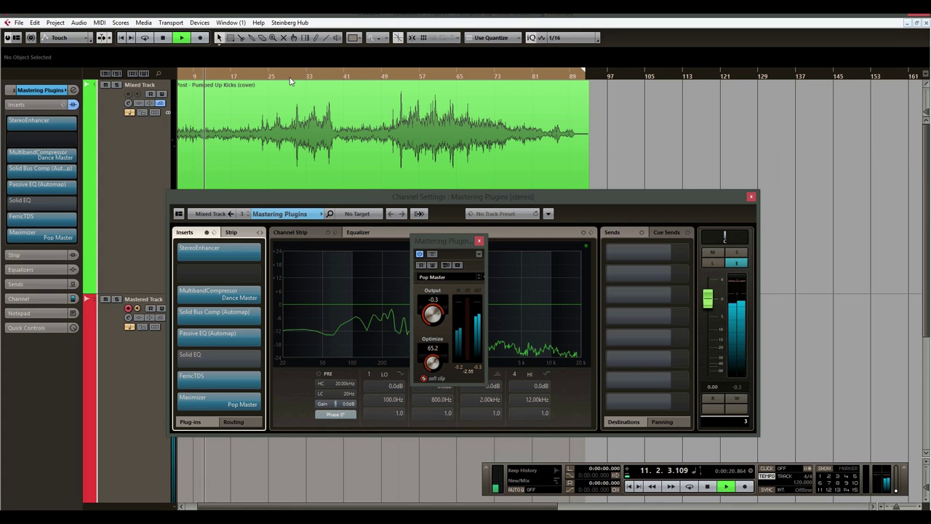
{"action": "left_click", "coordinate": [290, 76]}
{"action": "left_click", "coordinate": [305, 78]}
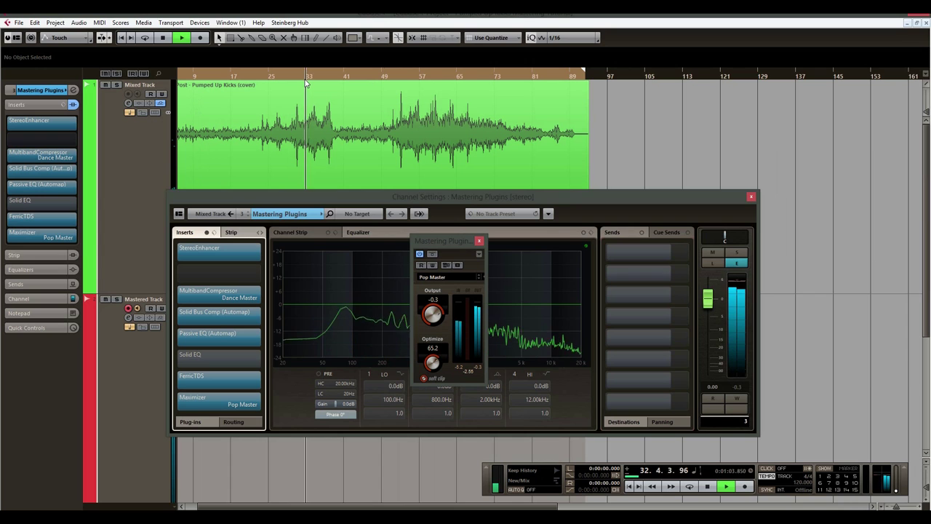
{"action": "key", "text": "space"}
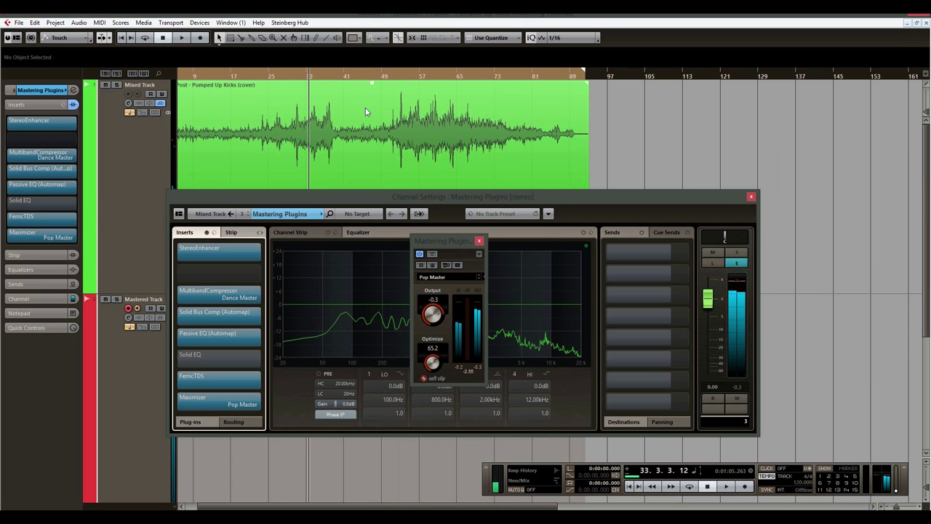
{"action": "left_click", "coordinate": [368, 77]}
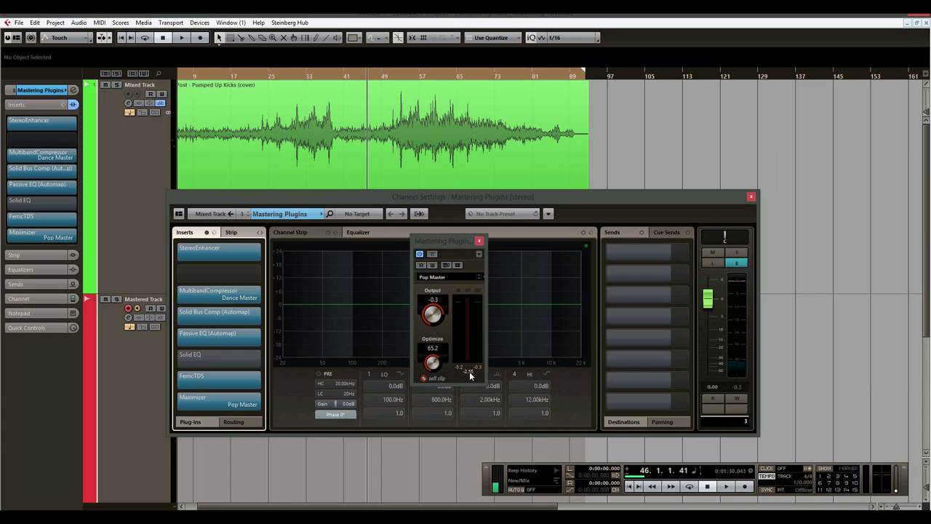
{"action": "left_click", "coordinate": [392, 75]}
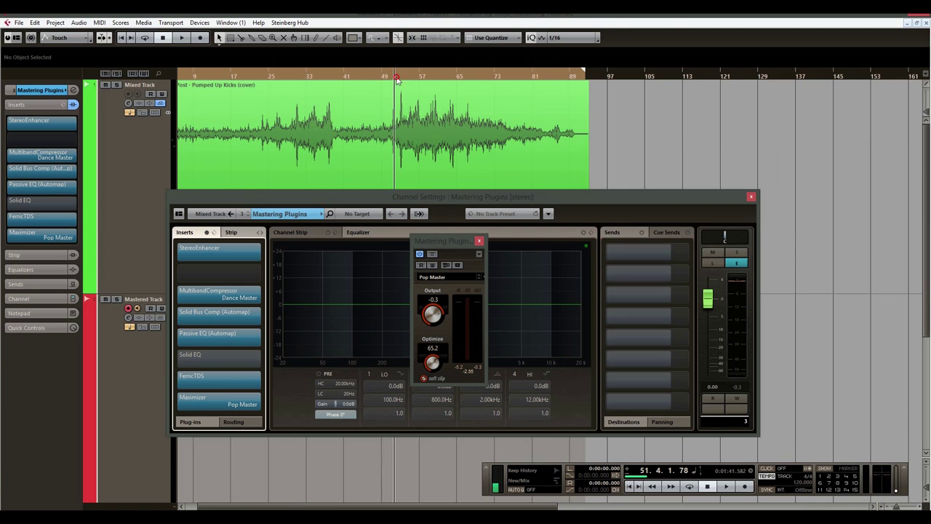
Audition around bar 53, settle Optimize at 34.2, and close the Maximizer editor.
{"action": "left_click_drag", "start_coordinate": [396, 80], "coordinate": [399, 80]}
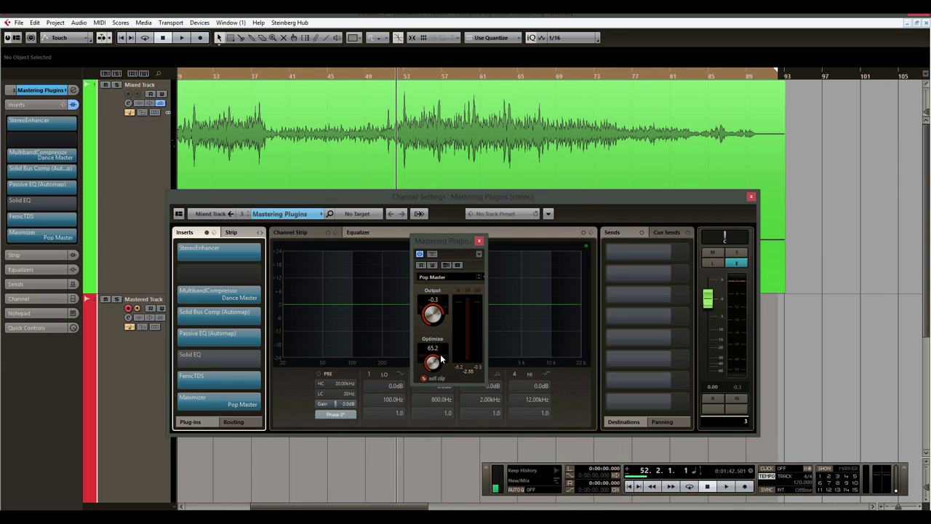
{"action": "key", "text": "space"}
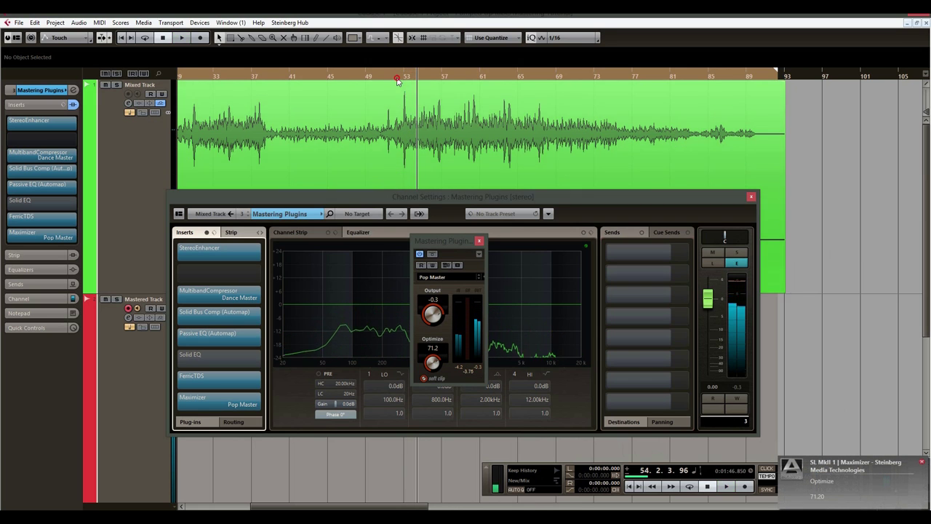
{"action": "key", "text": "space"}
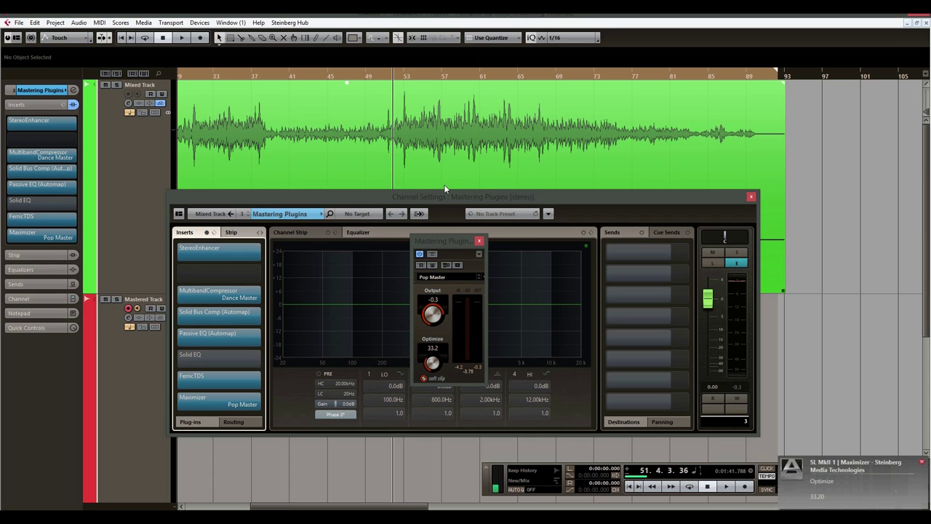
{"action": "key", "text": "space"}
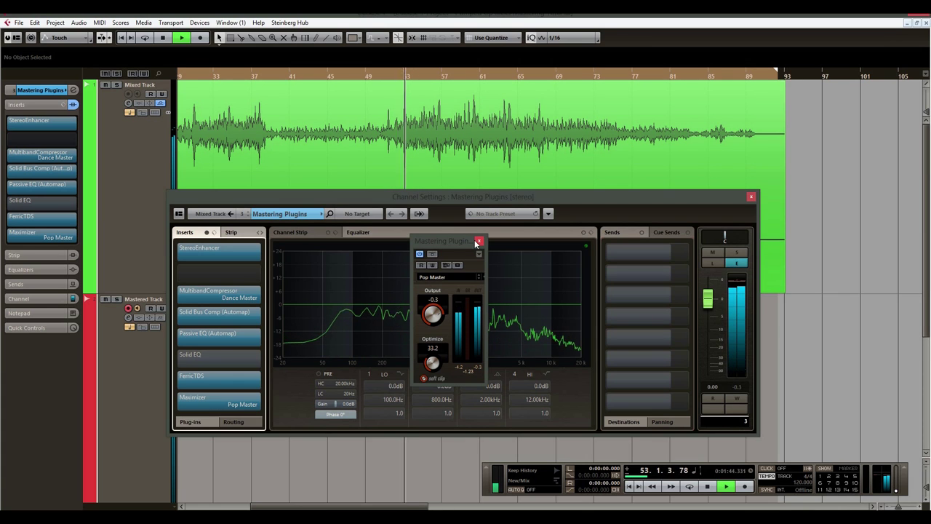
{"action": "key", "text": "space"}
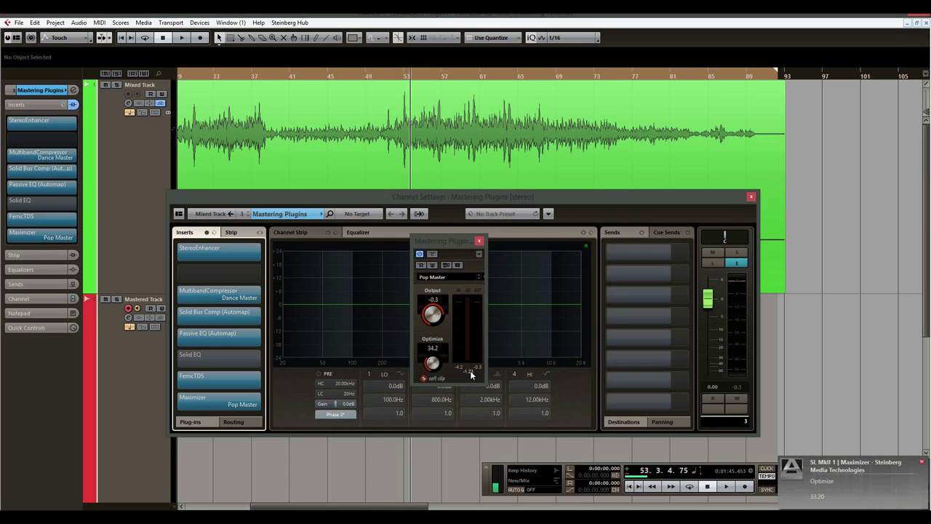
{"action": "left_click", "coordinate": [480, 241]}
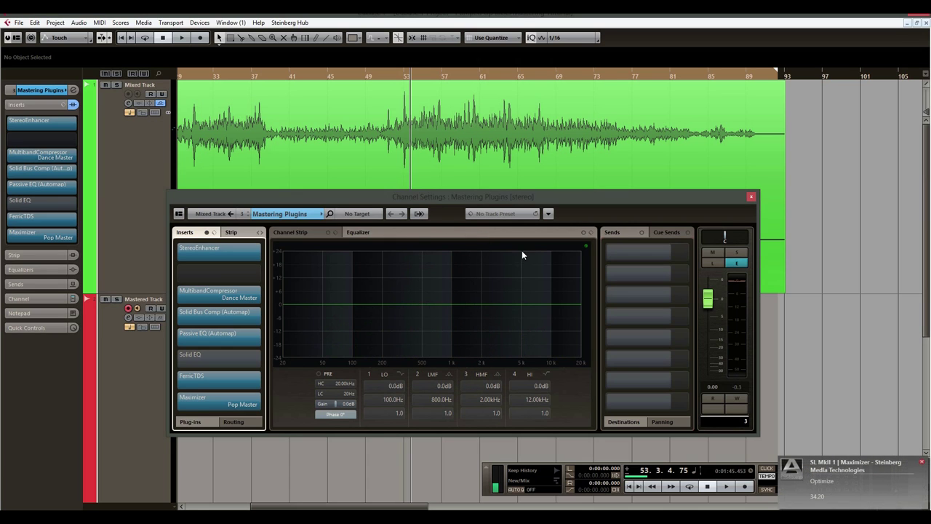